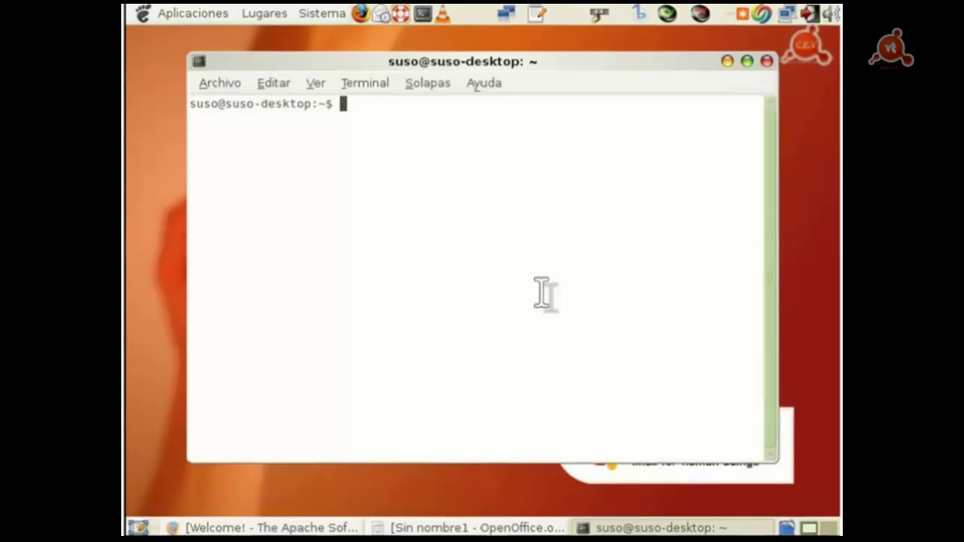
Step: Run 'sudo aptitude -r install apache2' in the terminal after discarding a mistyped attempt
{"action": "type", "text": "aptitue"}
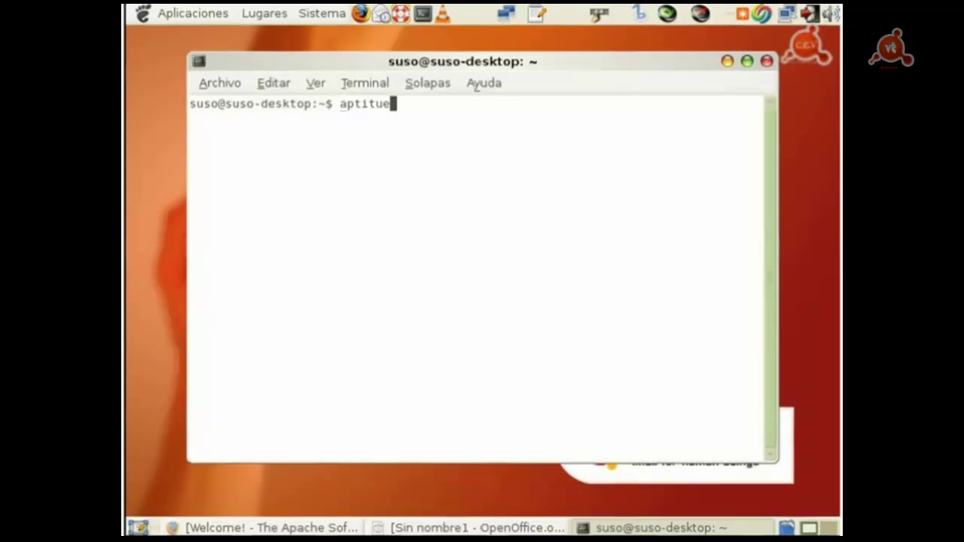
{"action": "key", "text": "BackSpace"}
{"action": "type", "text": "de"}
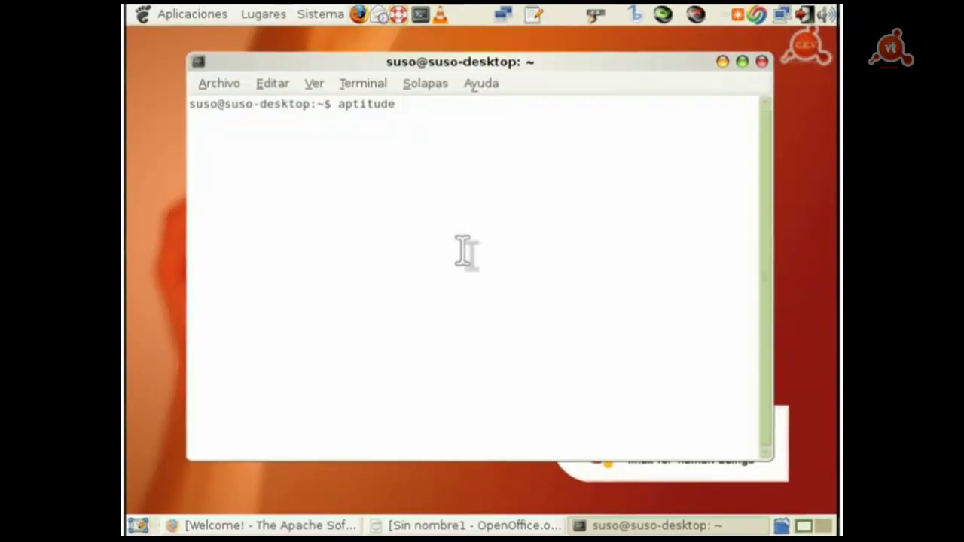
{"action": "key", "text": "BackSpace"}
{"action": "key", "text": "BackSpace"}
{"action": "key", "text": "BackSpace"}
{"action": "key", "text": "BackSpace"}
{"action": "key", "text": "BackSpace"}
{"action": "key", "text": "BackSpace"}
{"action": "key", "text": "BackSpace"}
{"action": "key", "text": "BackSpace"}
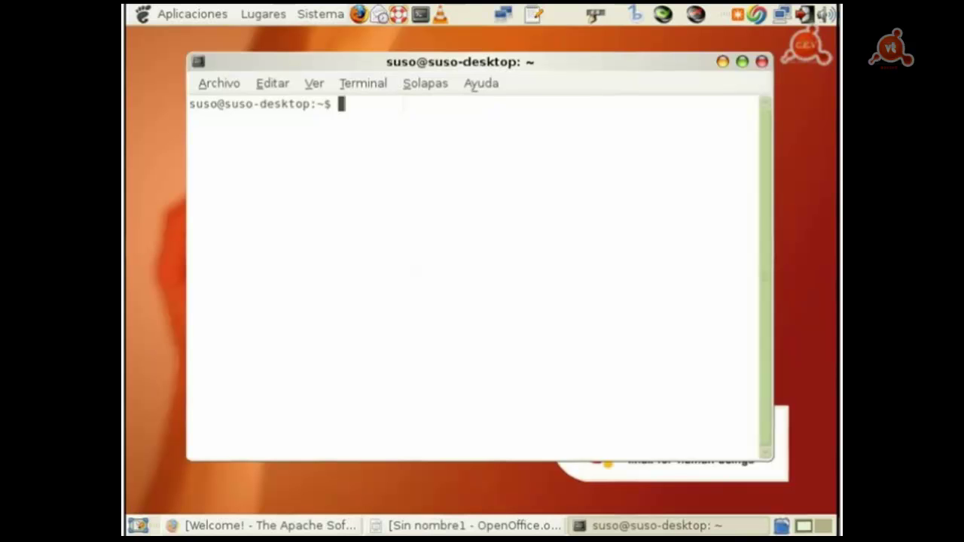
{"action": "type", "text": "sudo apt"}
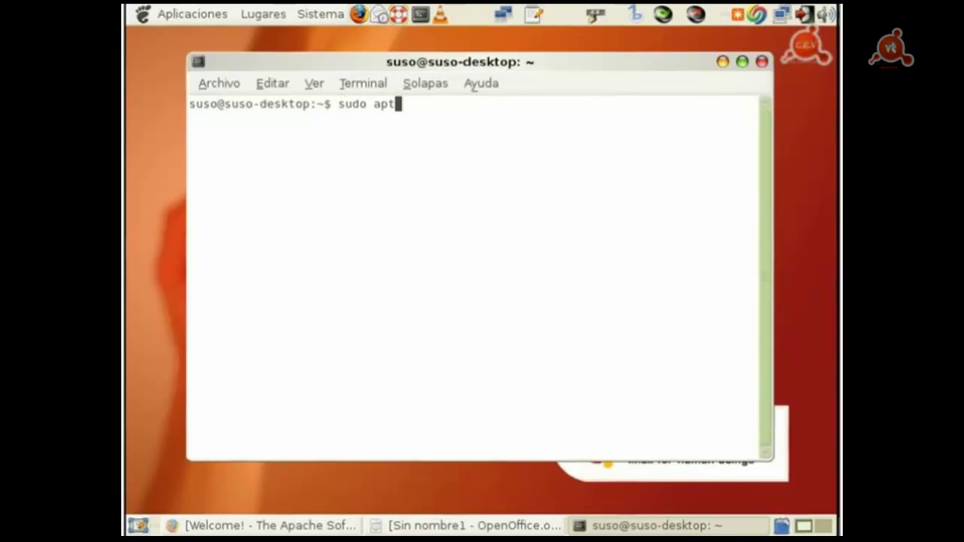
{"action": "type", "text": "itude -r inst"}
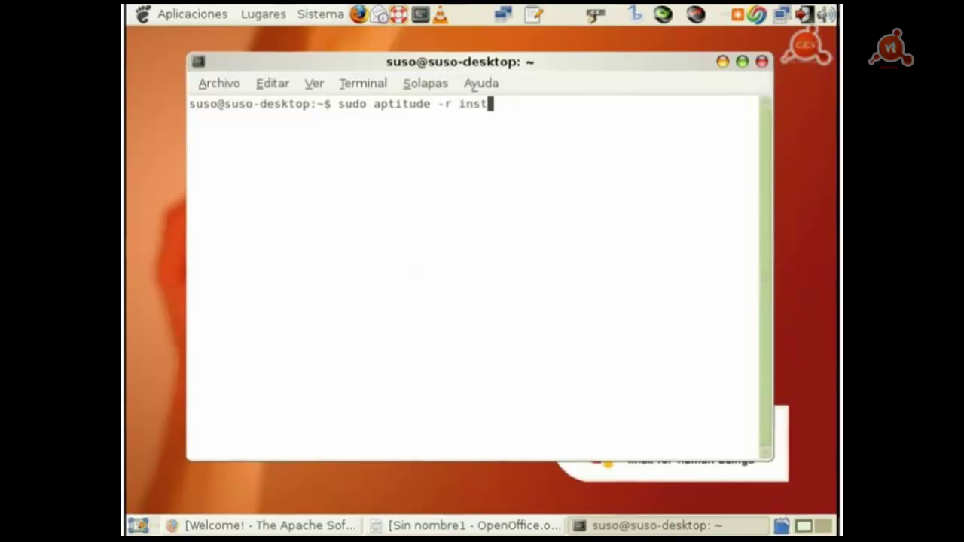
{"action": "type", "text": "all apa"}
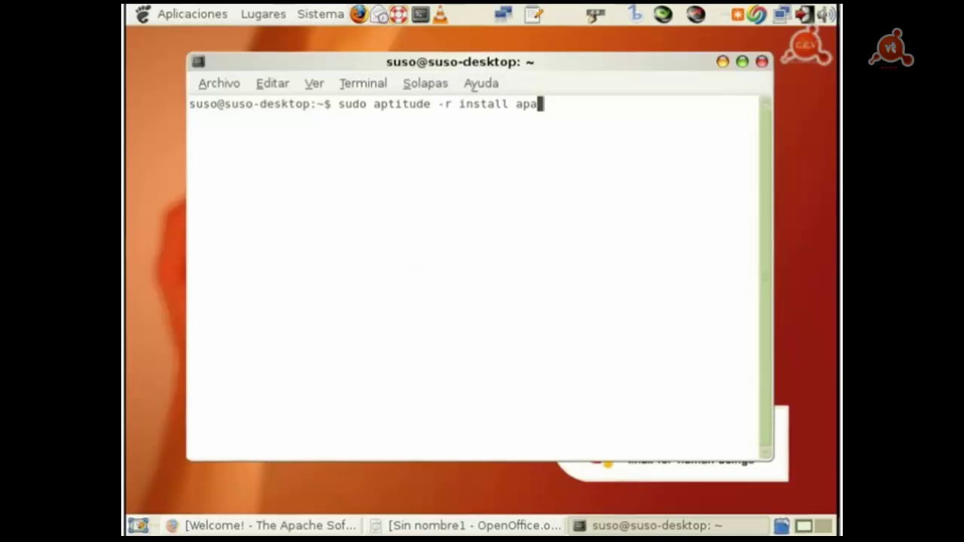
{"action": "type", "text": "che2"}
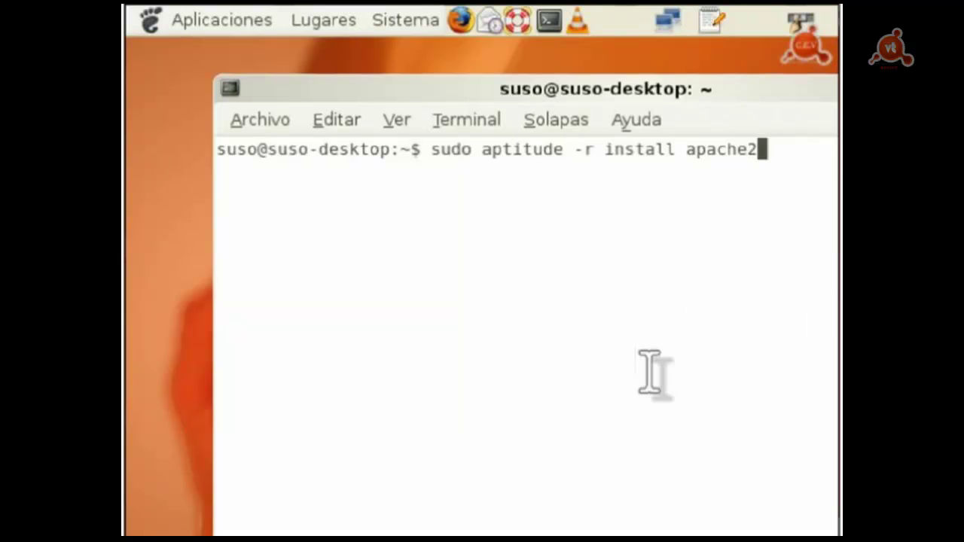
{"action": "key", "text": "Return"}
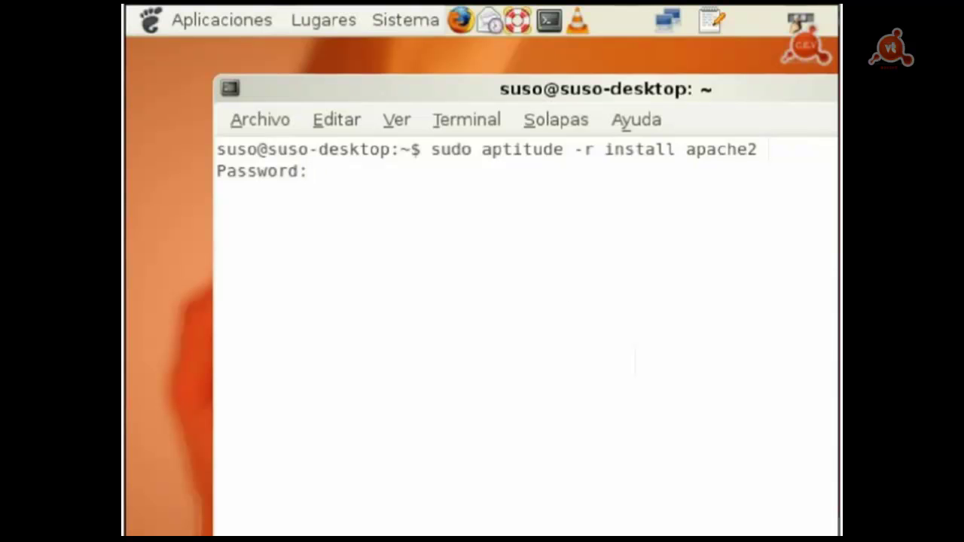
Step: Enter the sudo password and answer Y so the seven apache2 packages install
{"action": "key", "text": "Return"}
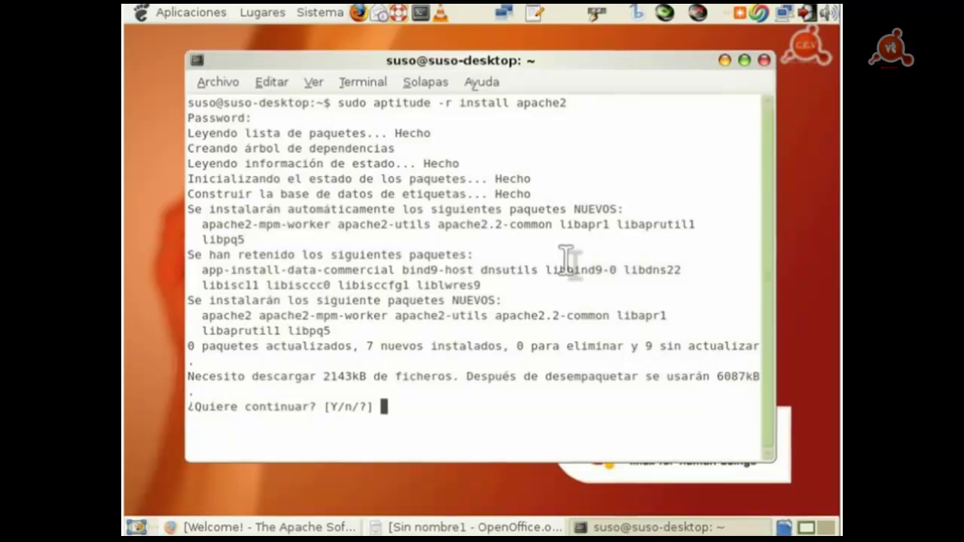
{"action": "type", "text": "Y"}
{"action": "key", "text": "Return"}
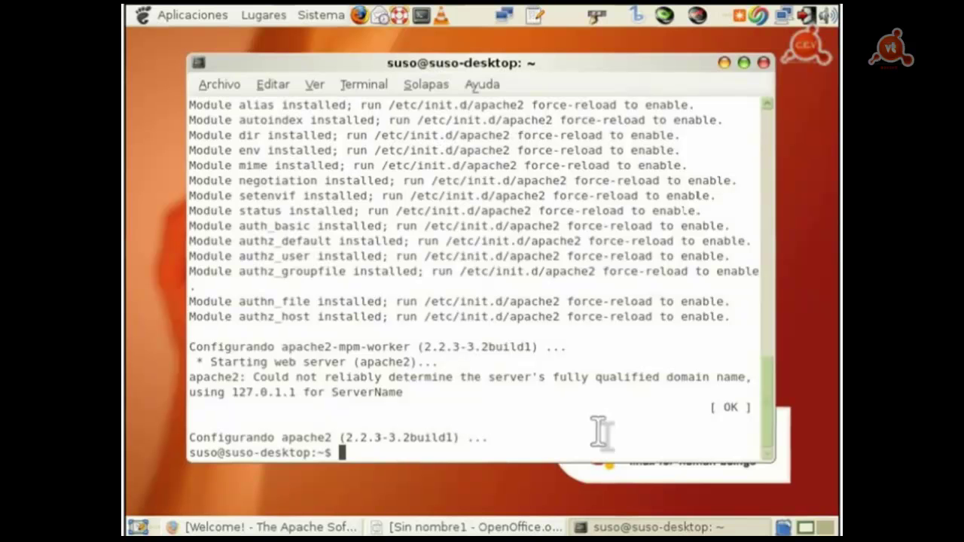
{"action": "left_click_drag", "start_coordinate": [712, 406], "coordinate": [752, 407]}
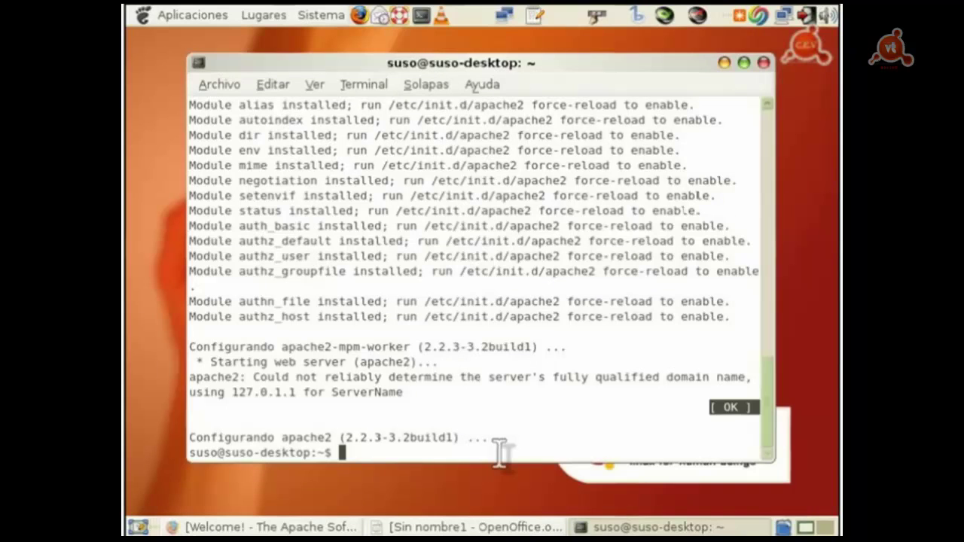
{"action": "left_click", "coordinate": [523, 457]}
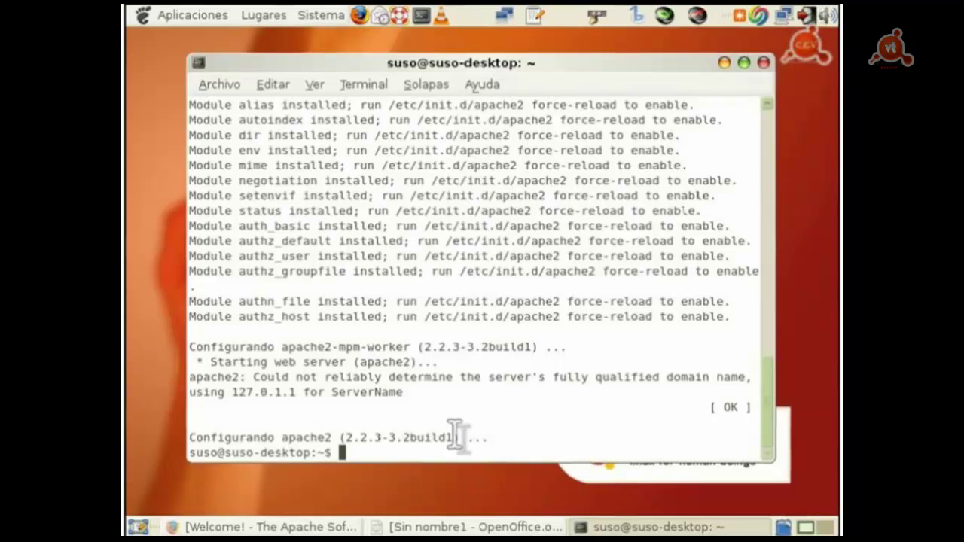
{"action": "left_click_drag", "start_coordinate": [225, 391], "coordinate": [303, 398]}
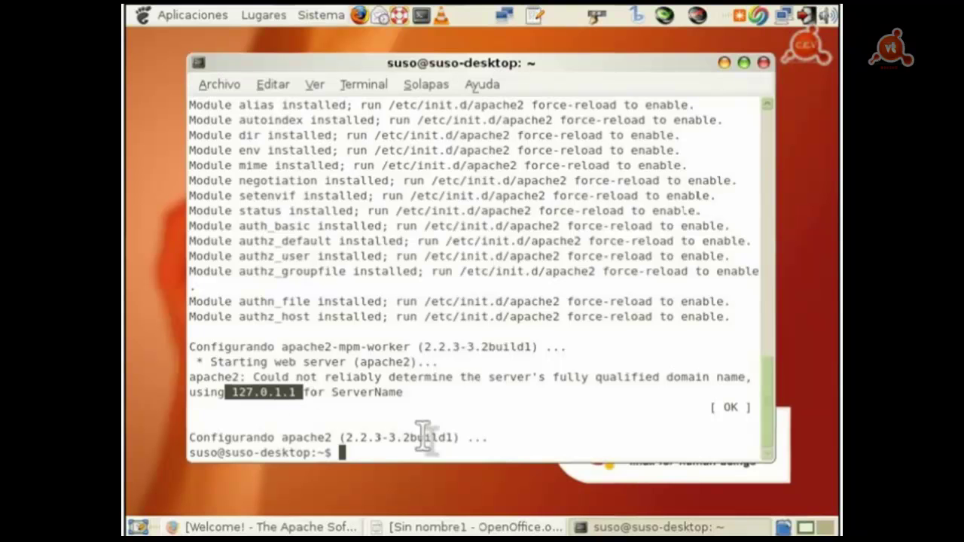
{"action": "left_click", "coordinate": [527, 397]}
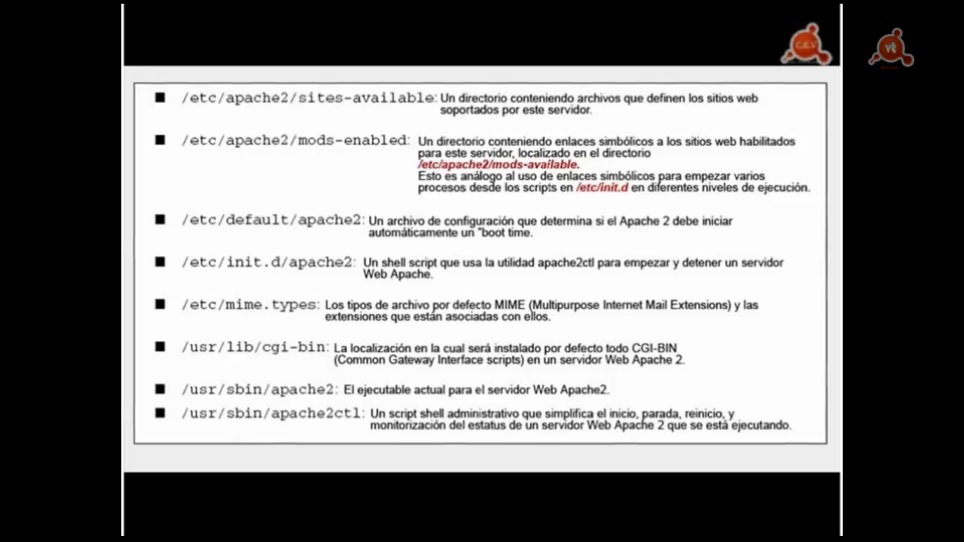
Step: Advance the presentation past the slide on Apache 2 /usr/share and /var locations
{"action": "left_click", "coordinate": [479, 352]}
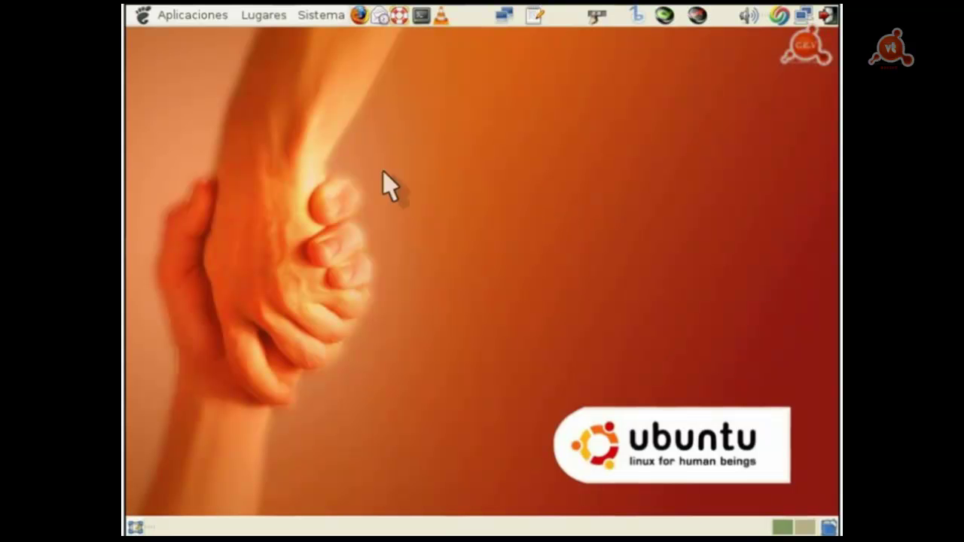
Step: Browse from Equipo through the root file system and etc into /etc/apache2
{"action": "left_click", "coordinate": [276, 28]}
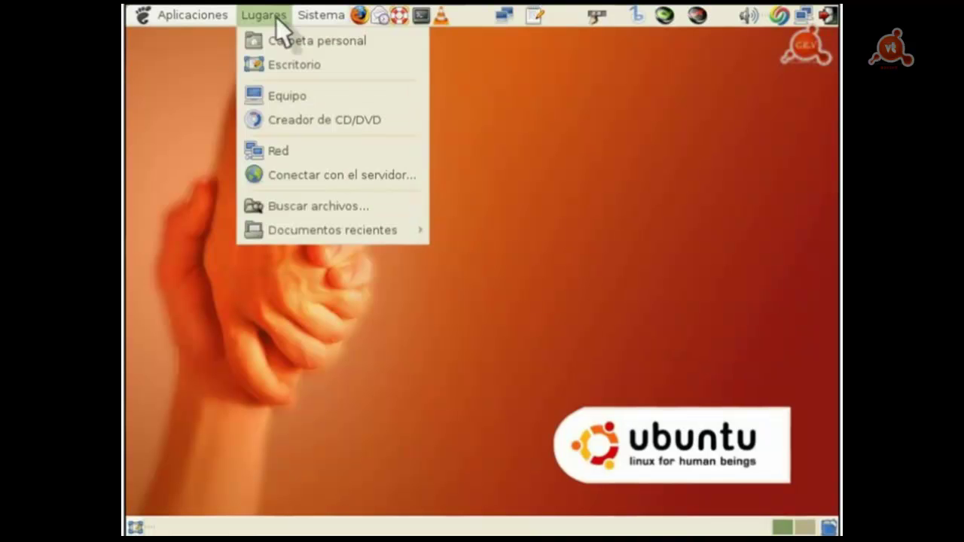
{"action": "left_click", "coordinate": [293, 97]}
{"action": "double_click", "coordinate": [395, 261]}
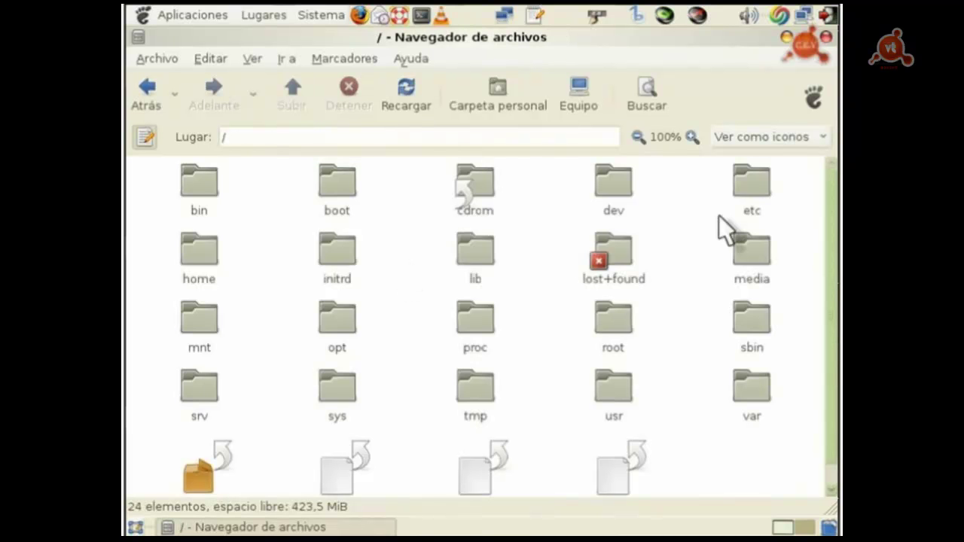
{"action": "double_click", "coordinate": [747, 178]}
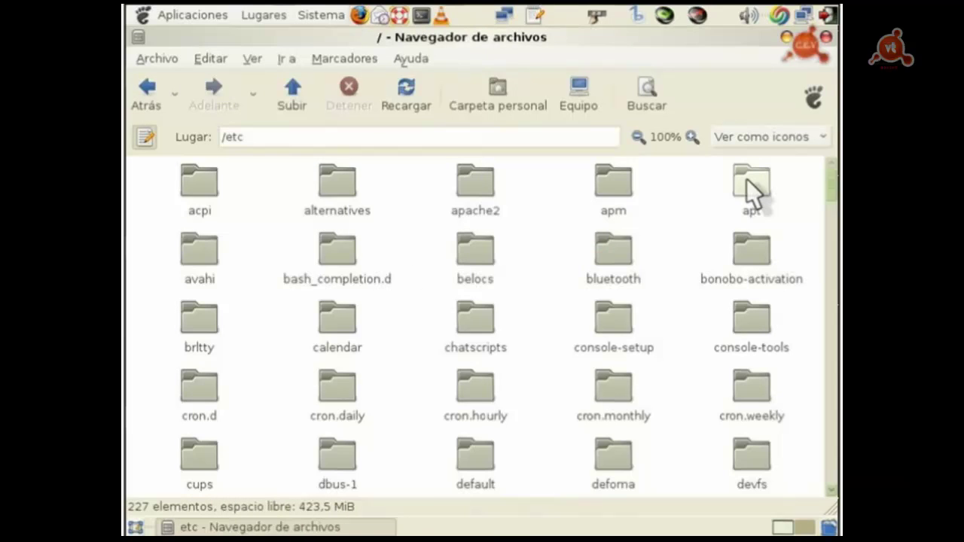
{"action": "left_click", "coordinate": [482, 192]}
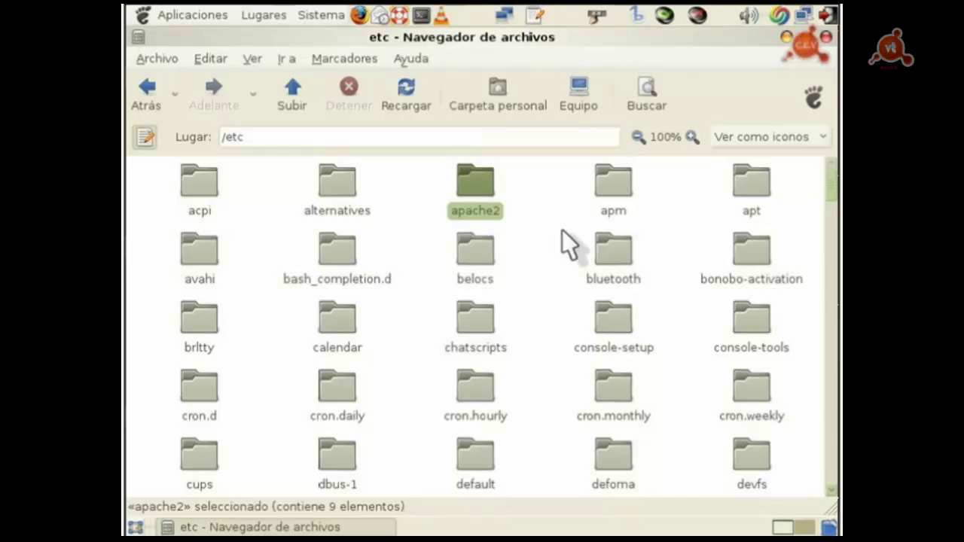
{"action": "double_click", "coordinate": [459, 180]}
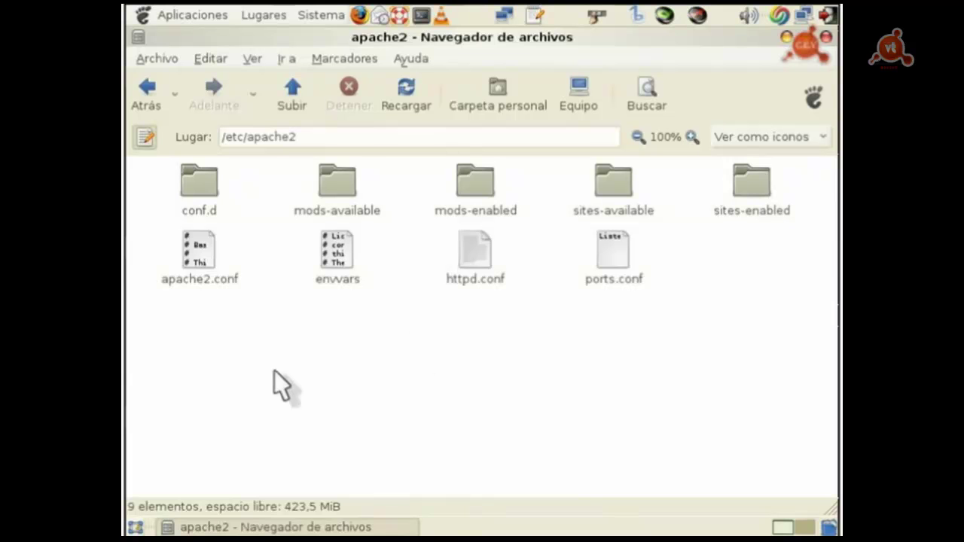
{"action": "left_click", "coordinate": [205, 281]}
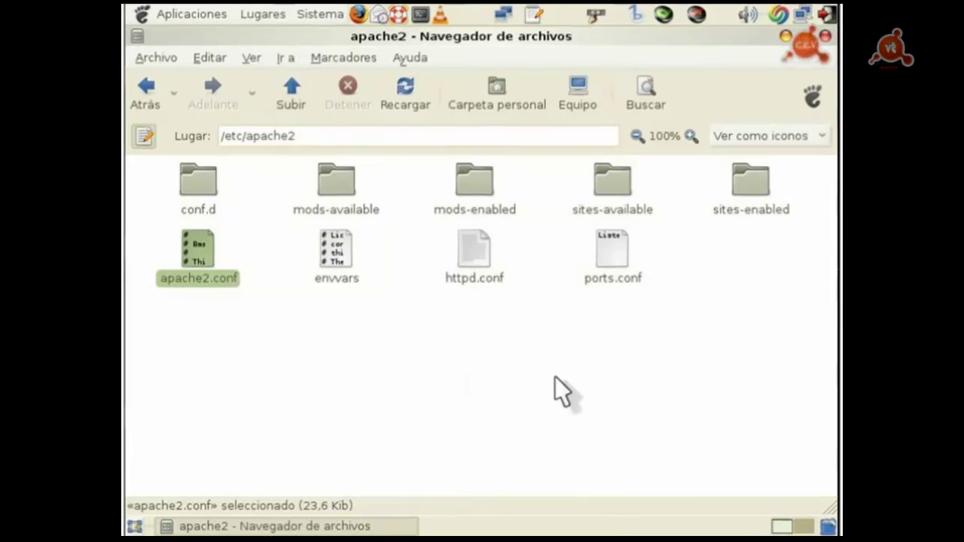
{"action": "left_click", "coordinate": [333, 333]}
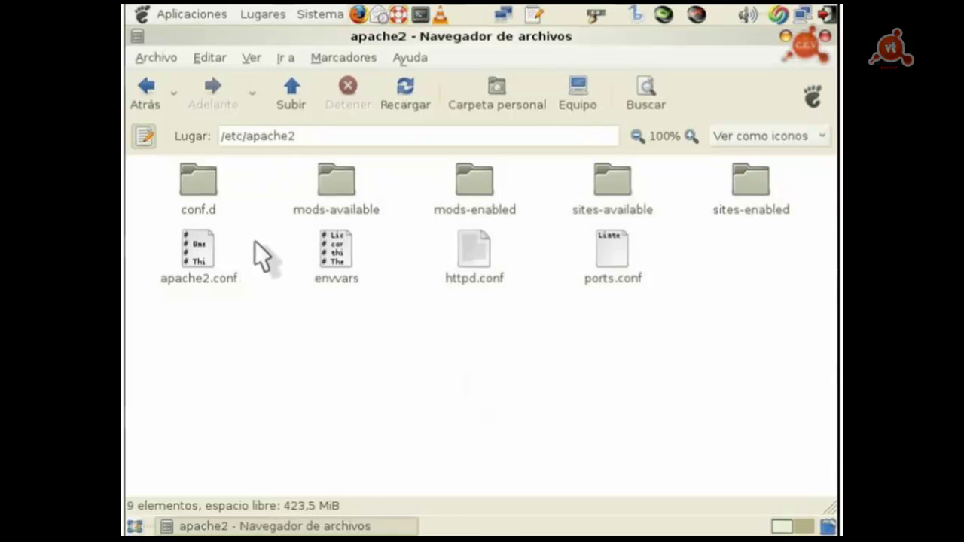
{"action": "left_click", "coordinate": [212, 202]}
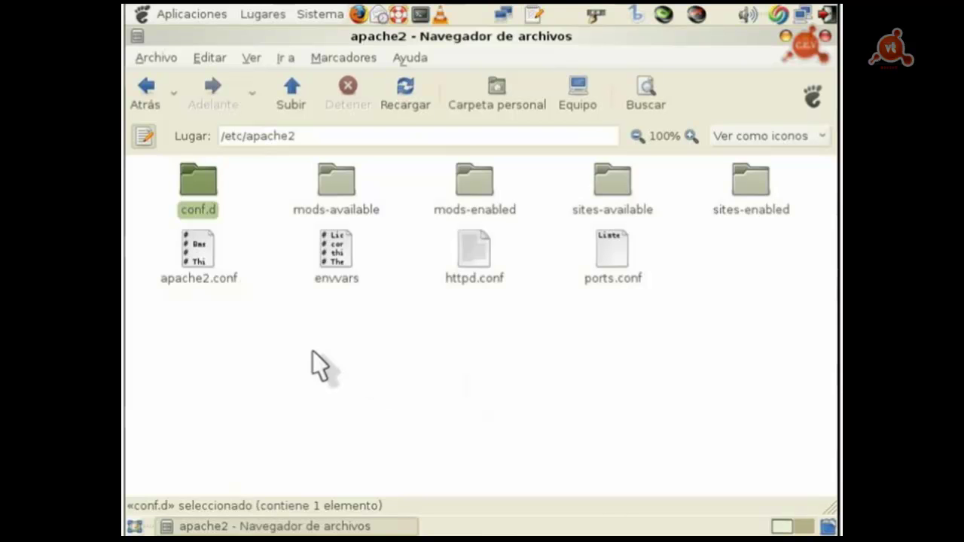
{"action": "double_click", "coordinate": [199, 205]}
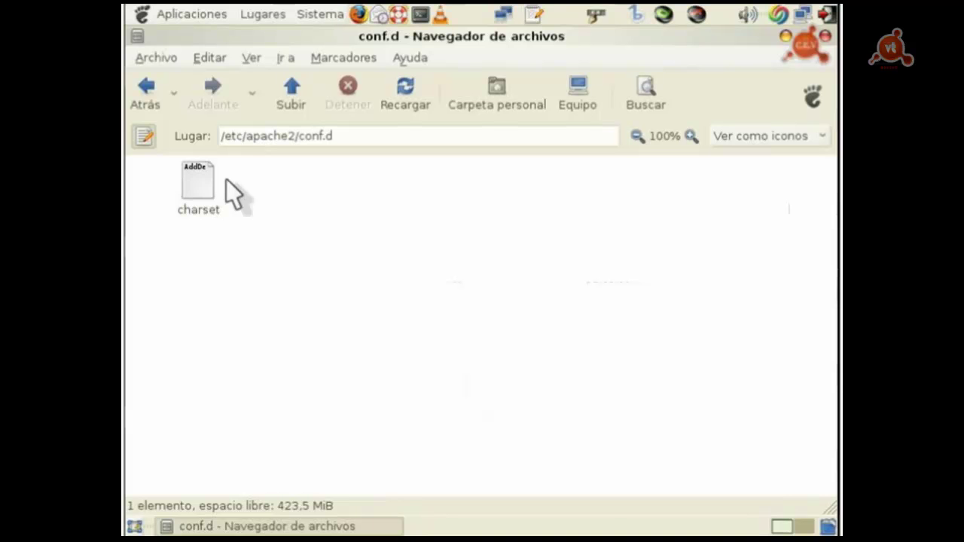
{"action": "left_click", "coordinate": [159, 102]}
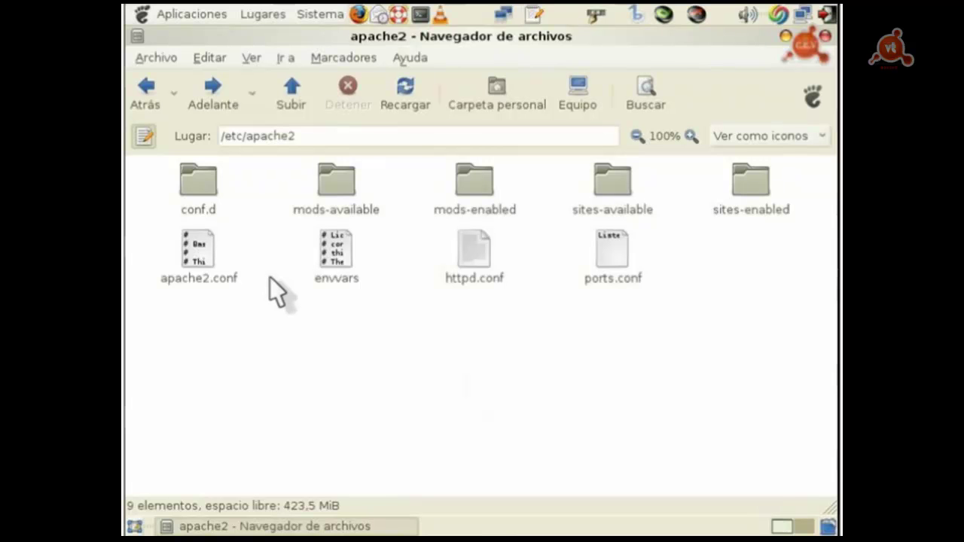
{"action": "left_click", "coordinate": [193, 181]}
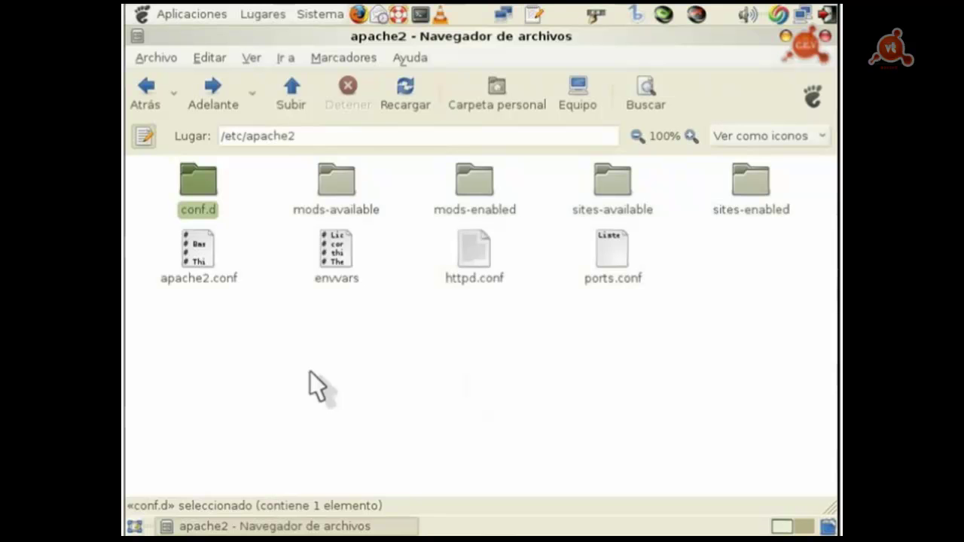
{"action": "left_click", "coordinate": [344, 283]}
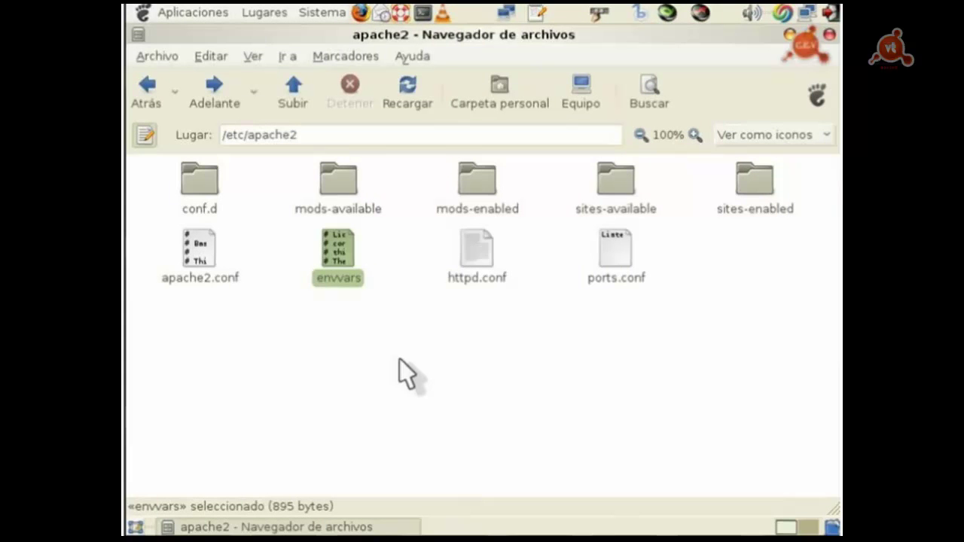
{"action": "left_click", "coordinate": [340, 183]}
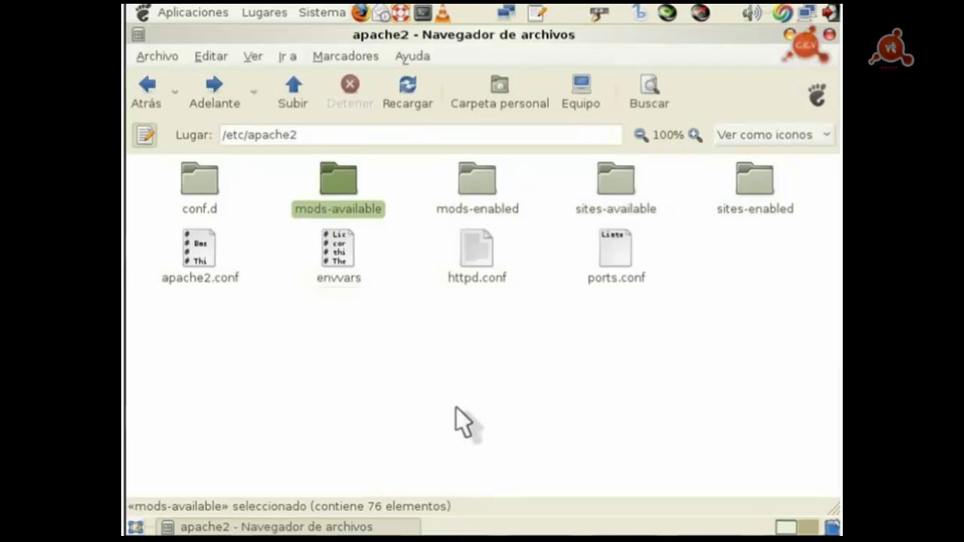
{"action": "double_click", "coordinate": [331, 183]}
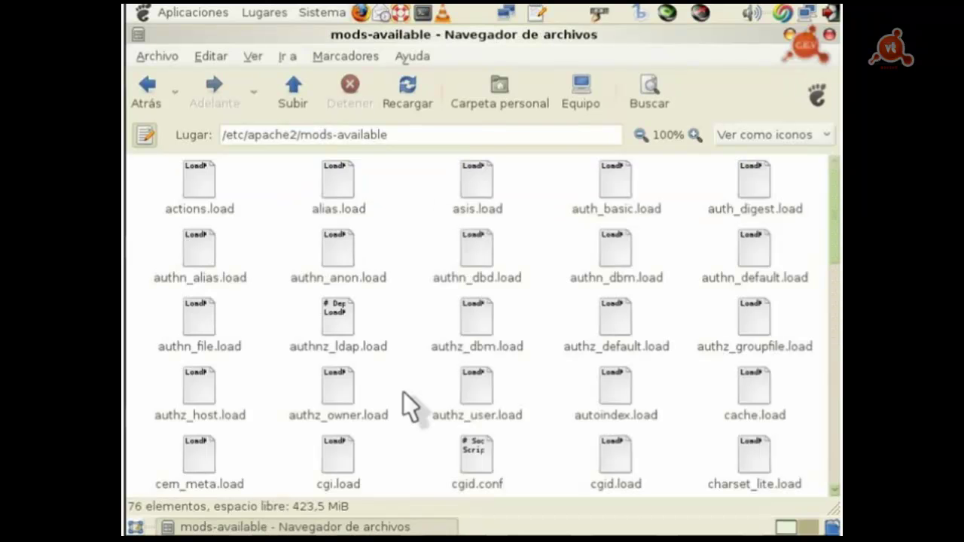
{"action": "scroll", "coordinate": [403, 392], "scroll_direction": "down", "scroll_amount": 1}
{"action": "scroll", "coordinate": [497, 326], "scroll_direction": "up", "scroll_amount": 1}
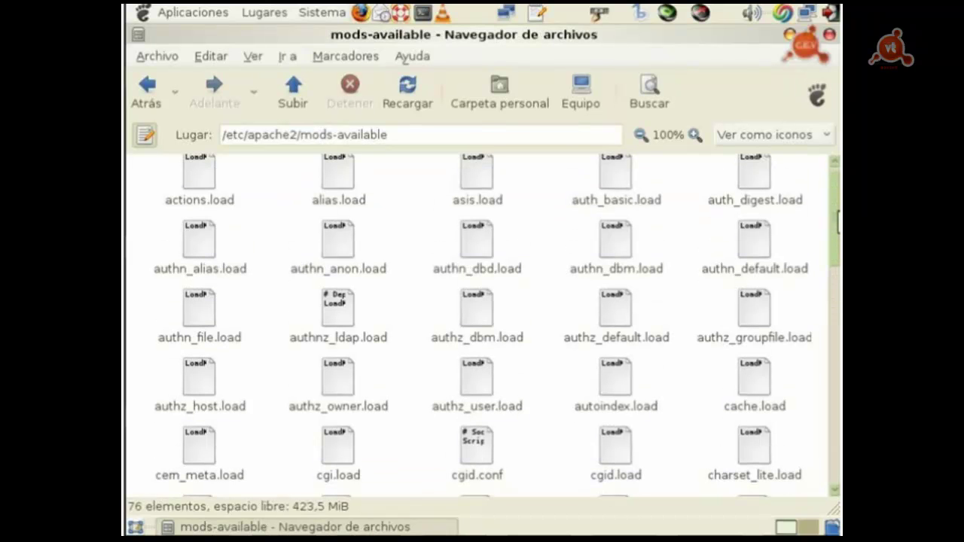
{"action": "left_click", "coordinate": [295, 115]}
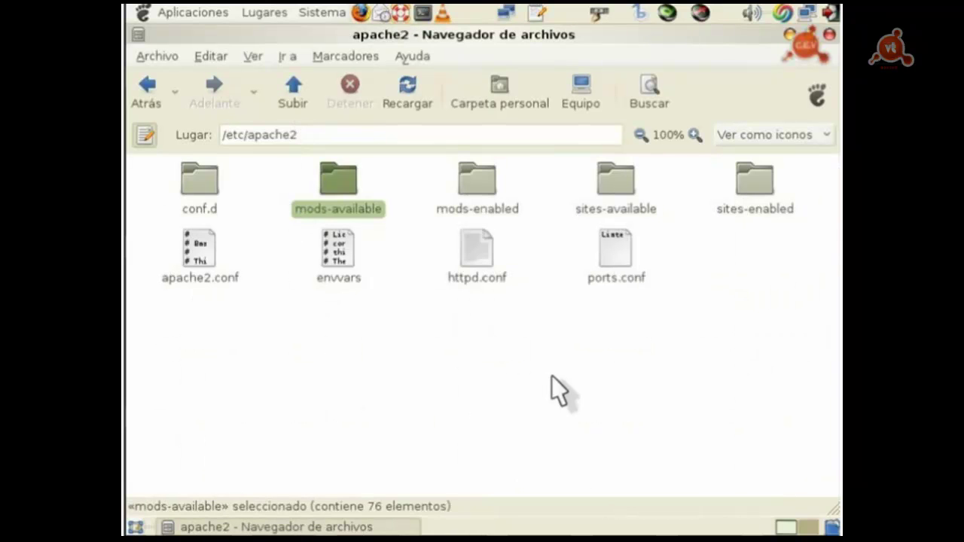
{"action": "left_click", "coordinate": [479, 183]}
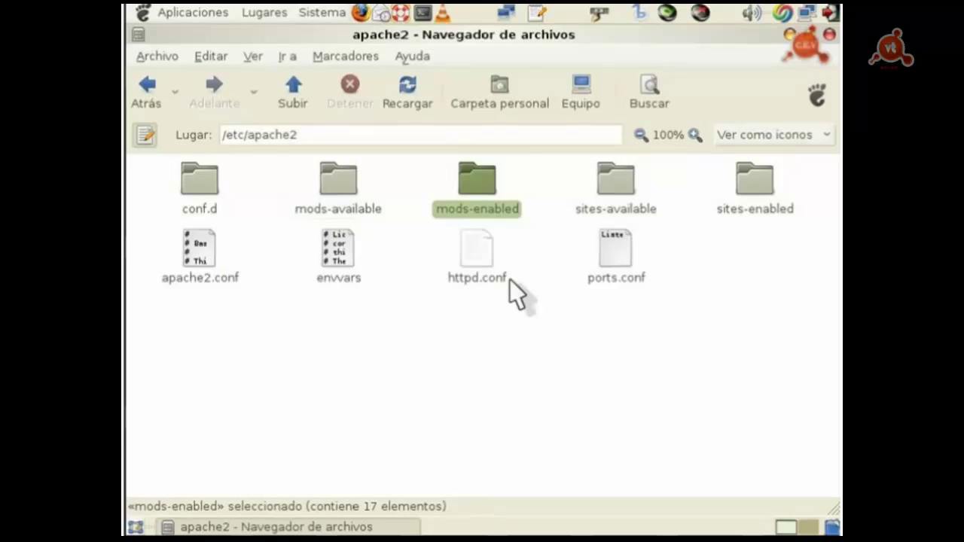
{"action": "double_click", "coordinate": [479, 183]}
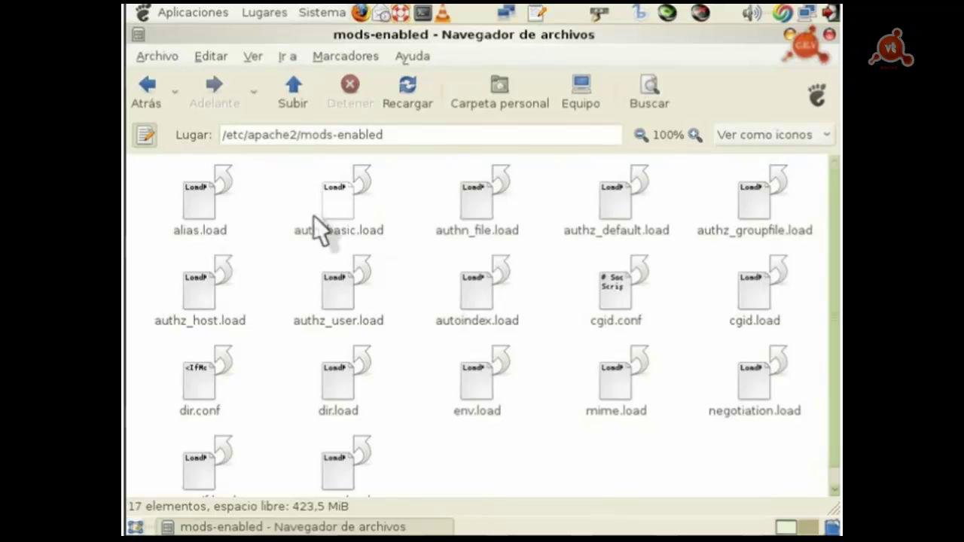
{"action": "left_click", "coordinate": [283, 86]}
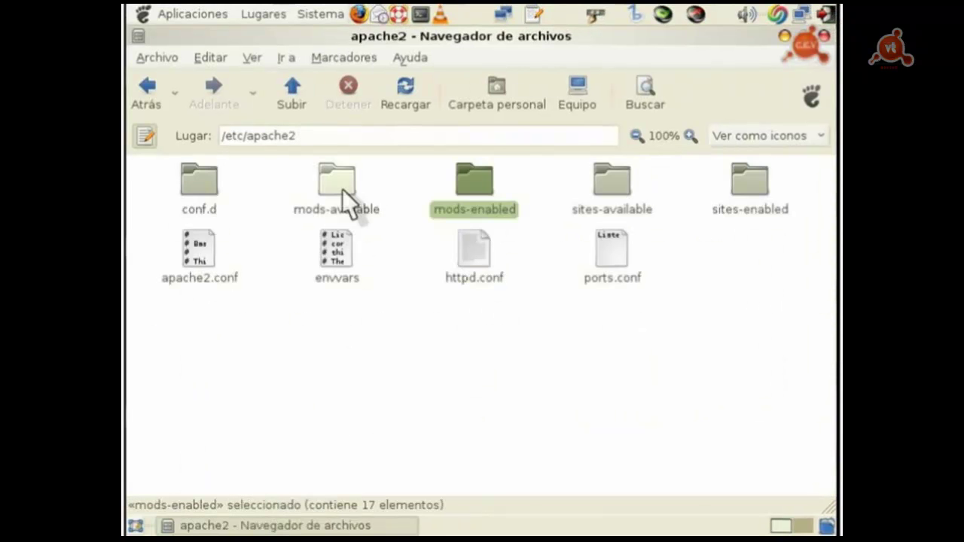
{"action": "double_click", "coordinate": [343, 202]}
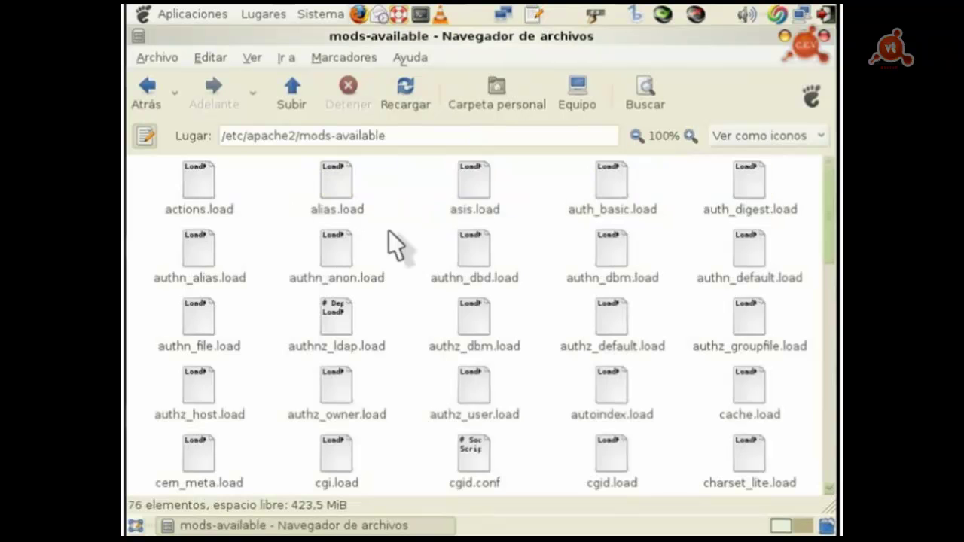
{"action": "scroll", "coordinate": [832, 216], "scroll_direction": "down", "scroll_amount": 5}
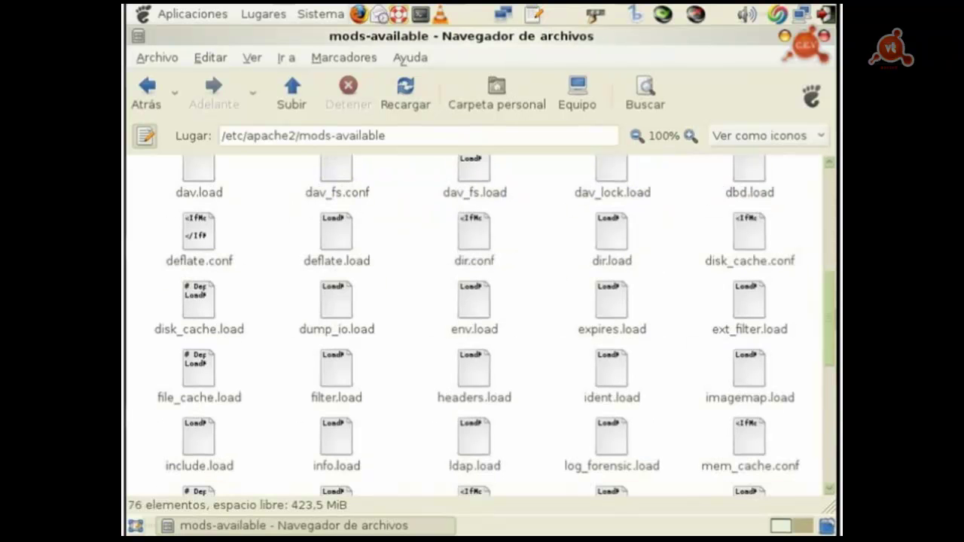
{"action": "scroll", "coordinate": [478, 324], "scroll_direction": "down", "scroll_amount": 7}
{"action": "scroll", "coordinate": [478, 324], "scroll_direction": "up", "scroll_amount": 12}
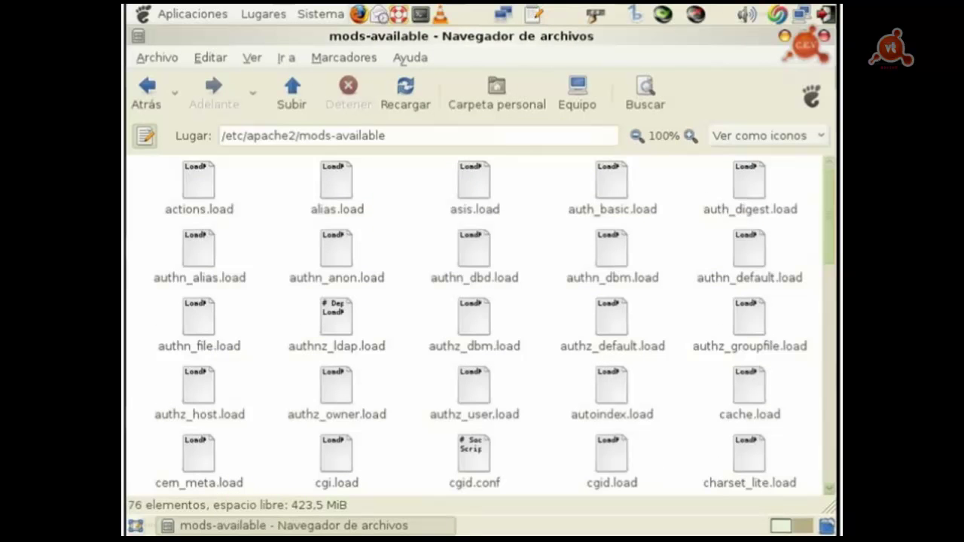
{"action": "left_click", "coordinate": [161, 89]}
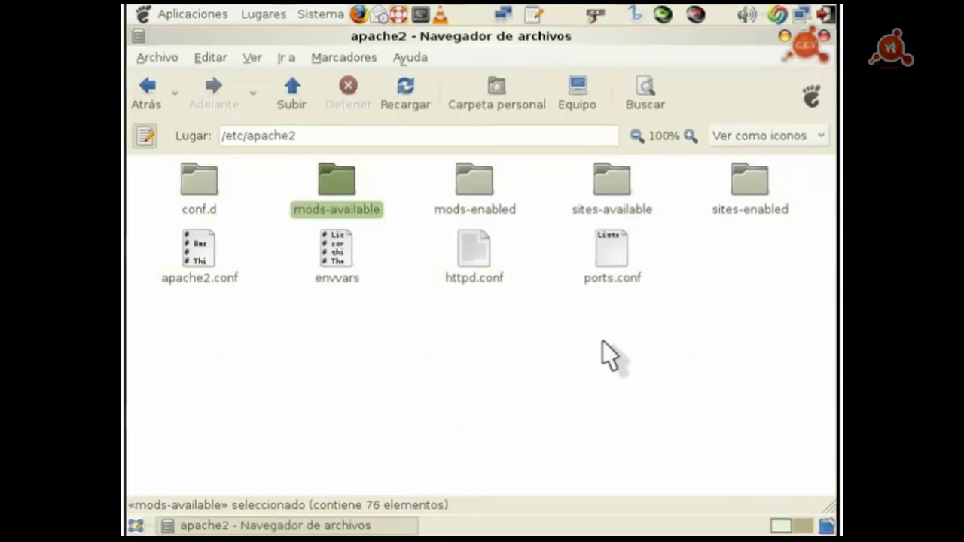
Step: Look inside the sites-enabled and sites-available folders of /etc/apache2
{"action": "key", "text": "Right"}
{"action": "key", "text": "Right"}
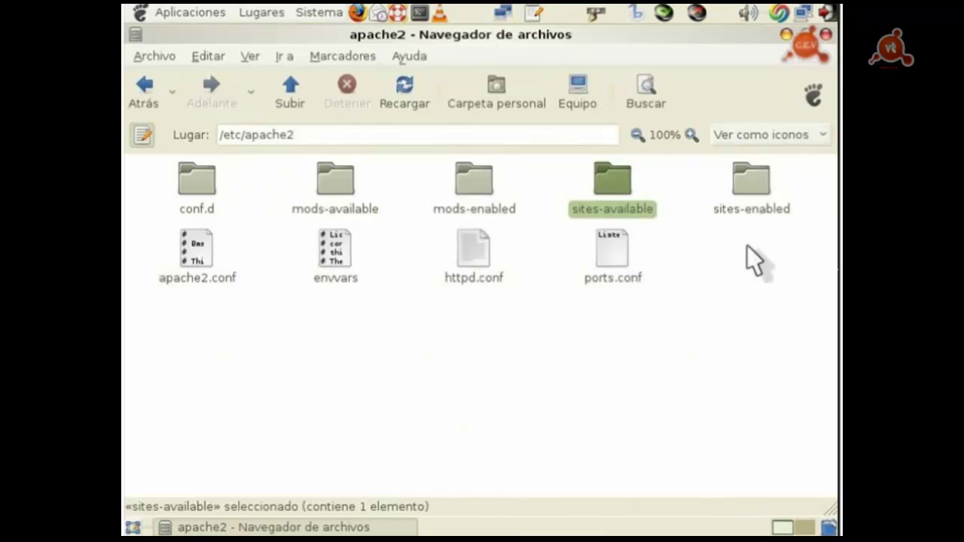
{"action": "left_click", "coordinate": [745, 184]}
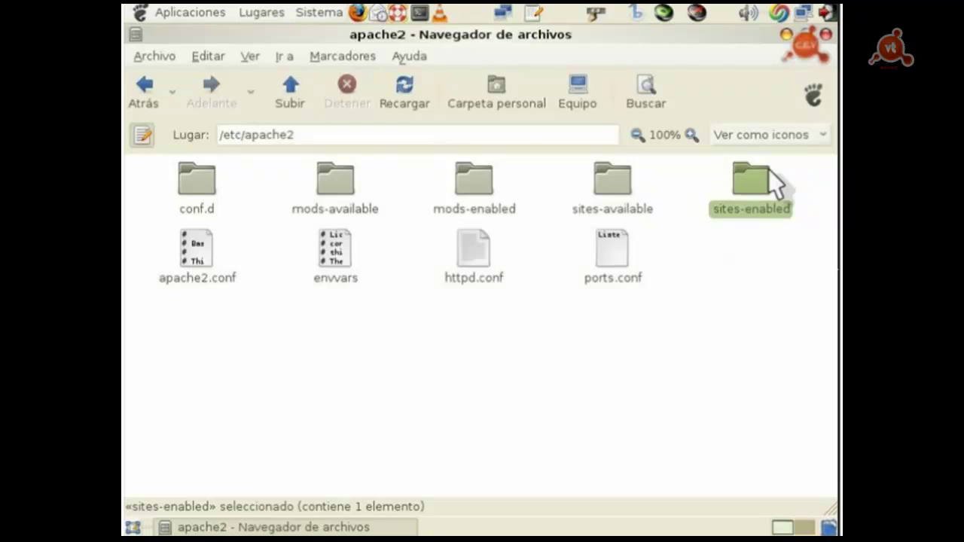
{"action": "double_click", "coordinate": [753, 195]}
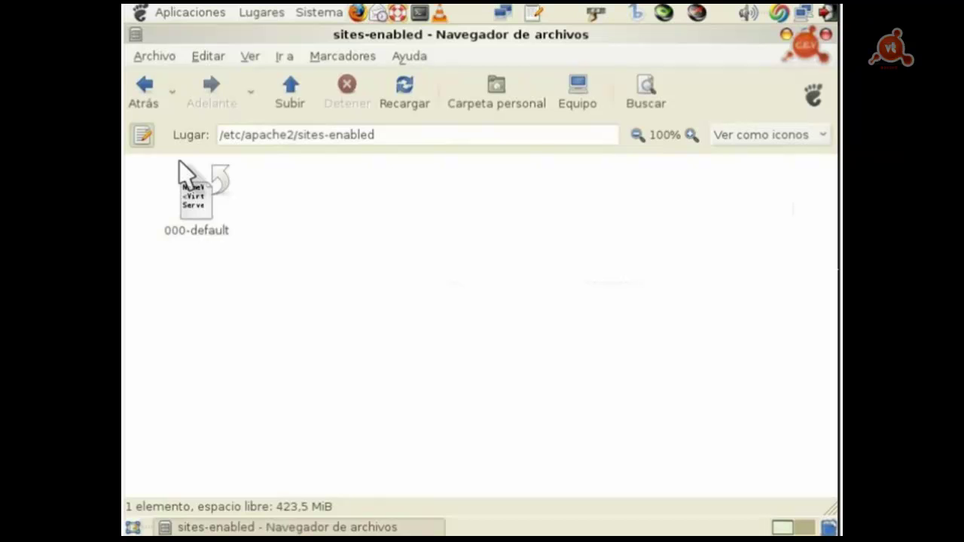
{"action": "key", "text": "alt+Left"}
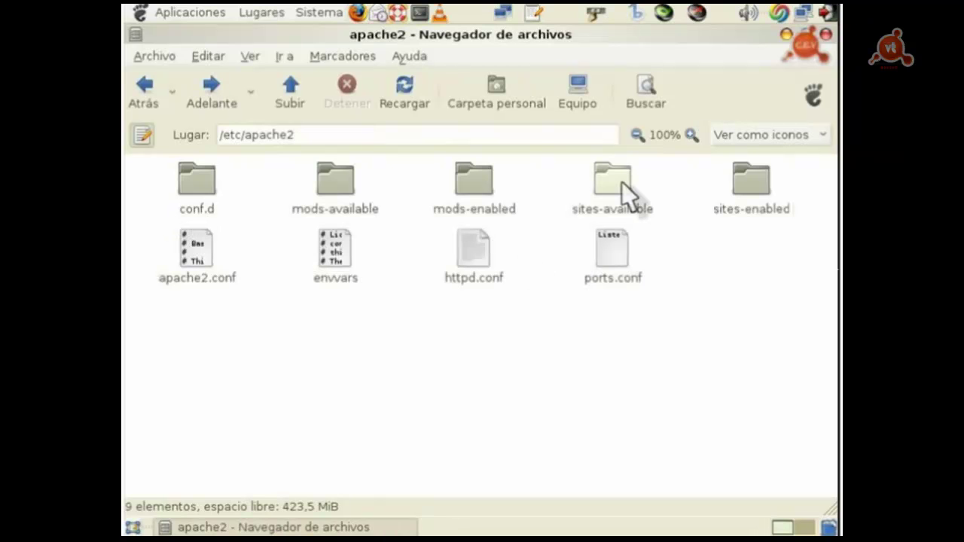
{"action": "double_click", "coordinate": [622, 184]}
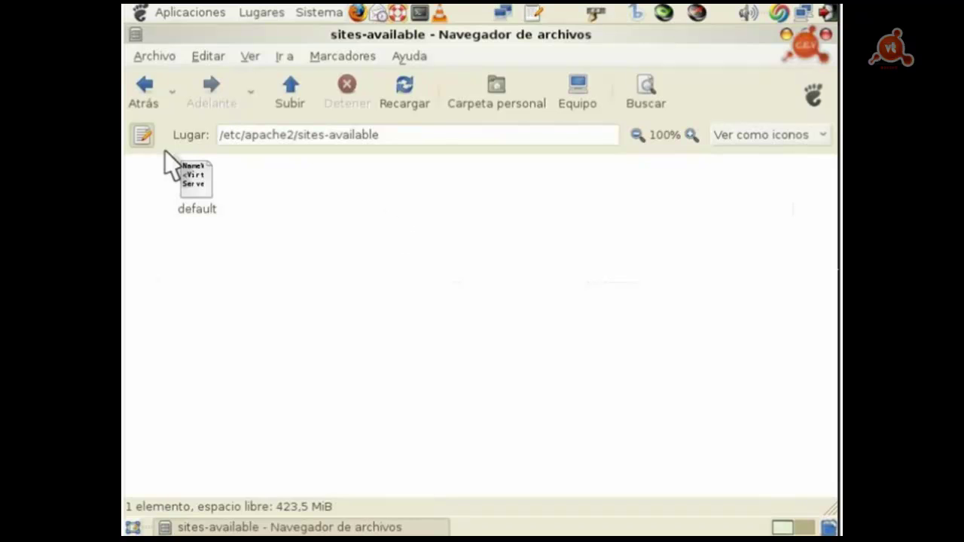
{"action": "left_click", "coordinate": [147, 98]}
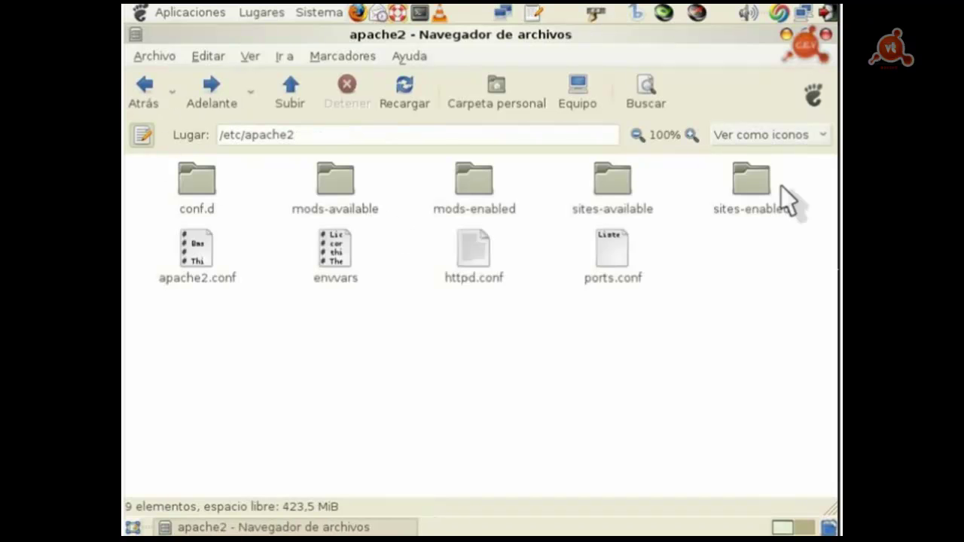
Step: Revisit both site folders, then move up to the /etc folder
{"action": "double_click", "coordinate": [781, 185]}
{"action": "left_click", "coordinate": [146, 98]}
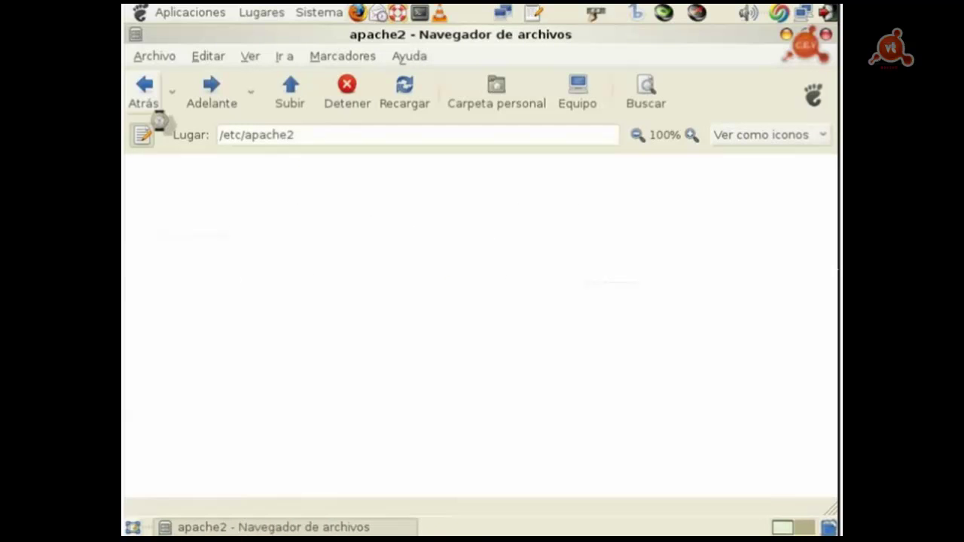
{"action": "double_click", "coordinate": [609, 188]}
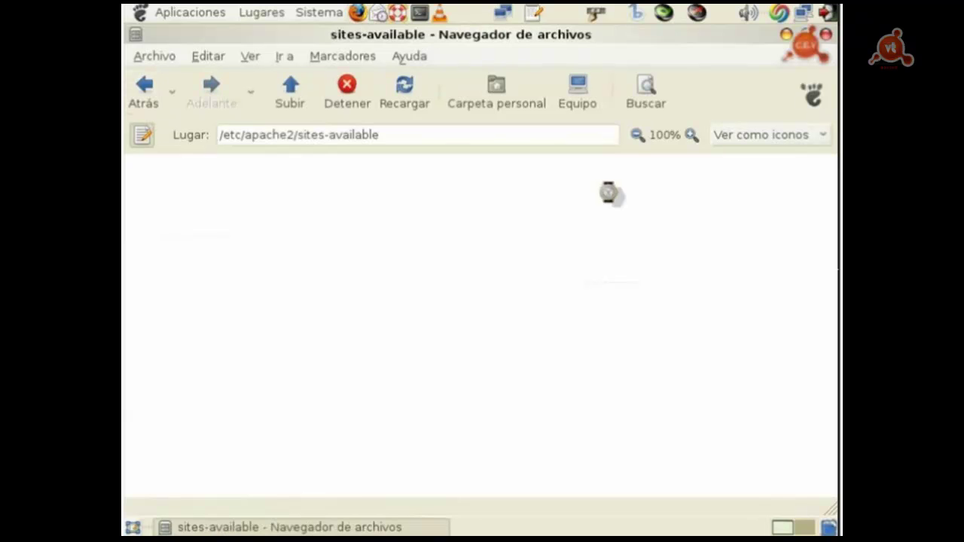
{"action": "left_click", "coordinate": [143, 83]}
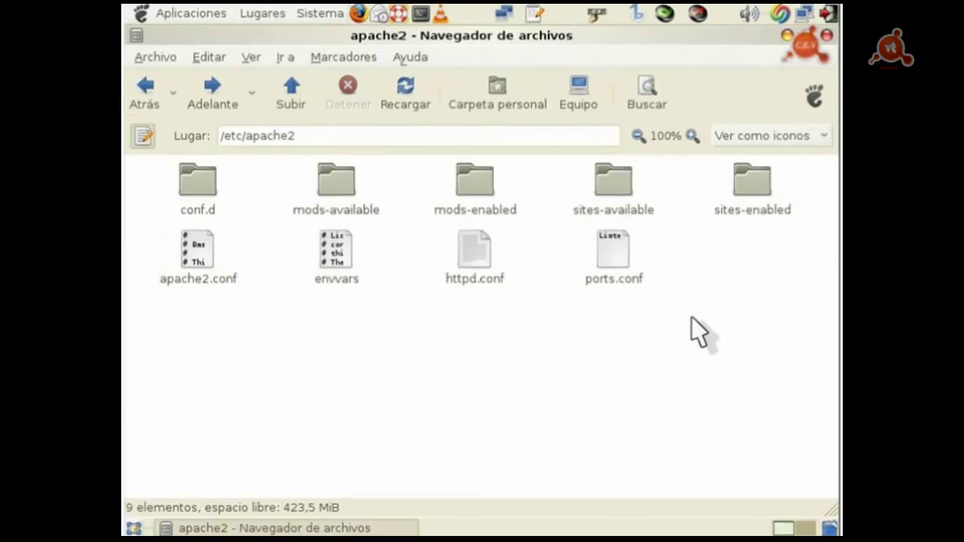
{"action": "left_click", "coordinate": [281, 91]}
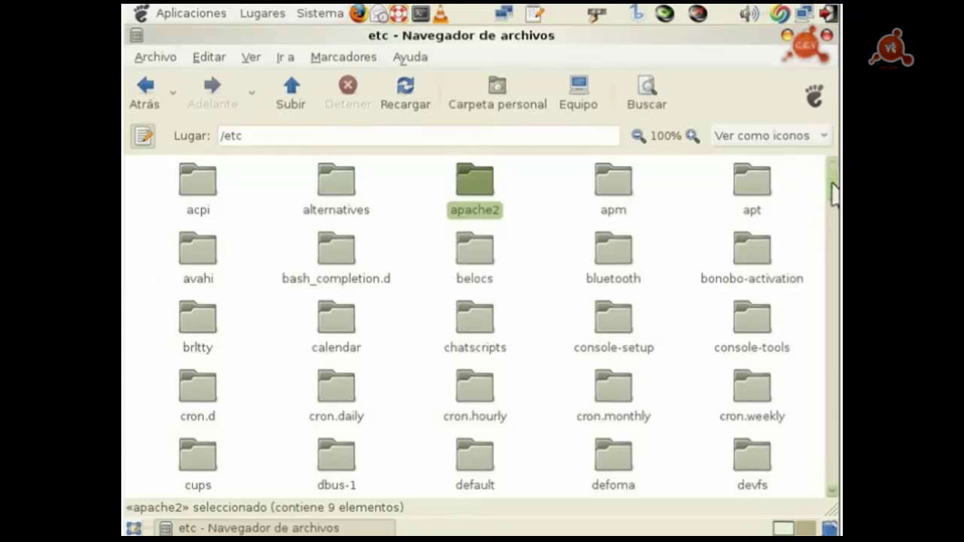
{"action": "scroll", "coordinate": [834, 194], "scroll_direction": "down", "scroll_amount": 4}
{"action": "scroll", "coordinate": [482, 242], "scroll_direction": "down", "scroll_amount": 1}
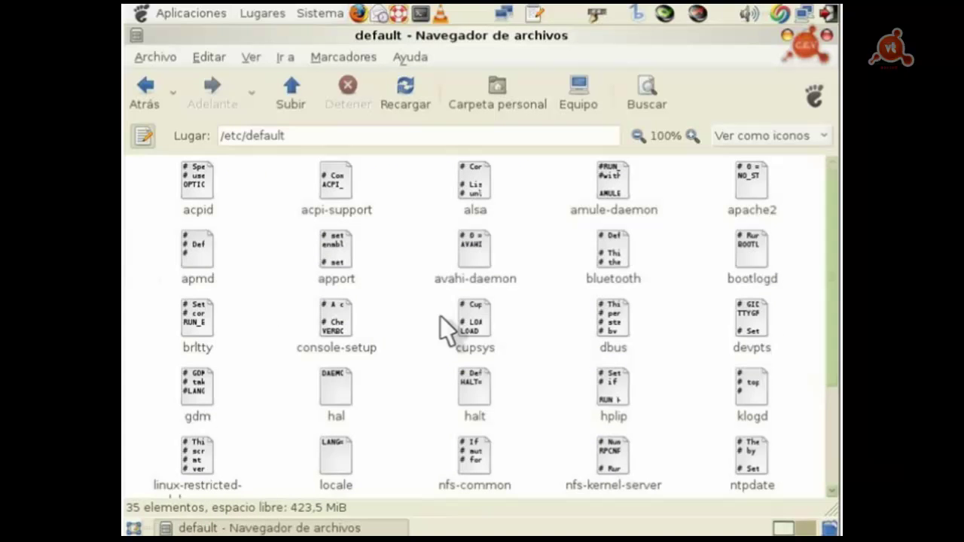
{"action": "left_click", "coordinate": [752, 185]}
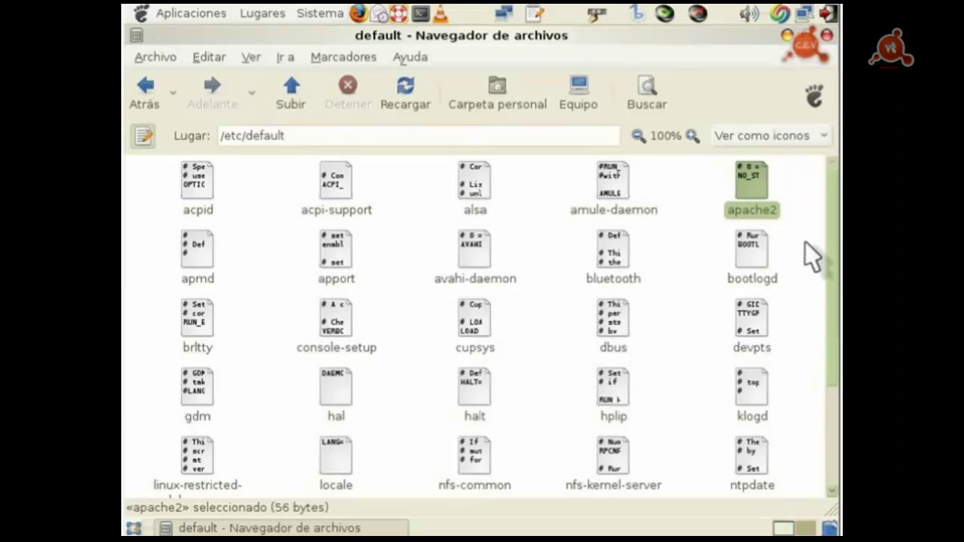
{"action": "left_click", "coordinate": [287, 91]}
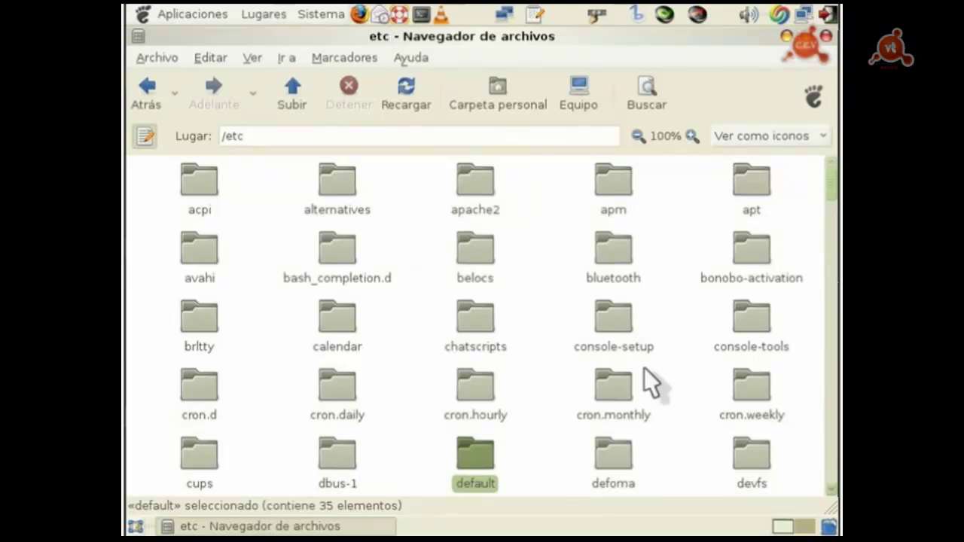
Step: Open /etc/init.d, select the 4.2 KiB apache2 startup script, then return to /etc
{"action": "left_click_drag", "start_coordinate": [834, 202], "coordinate": [831, 256]}
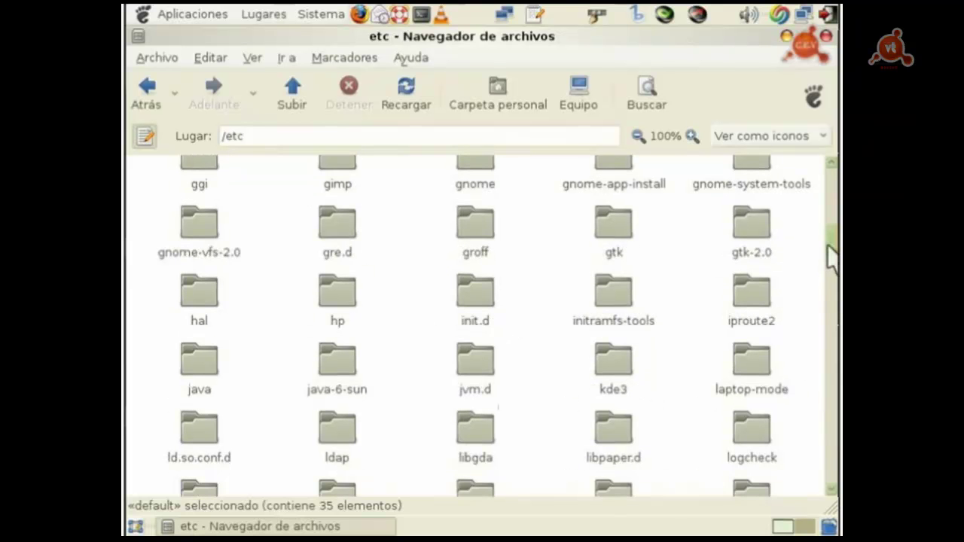
{"action": "left_click", "coordinate": [475, 309]}
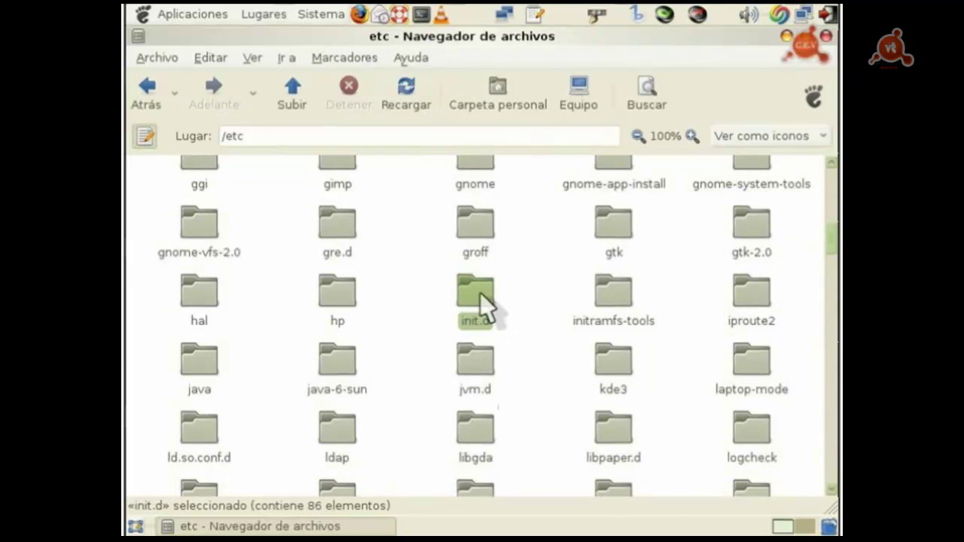
{"action": "double_click", "coordinate": [480, 294]}
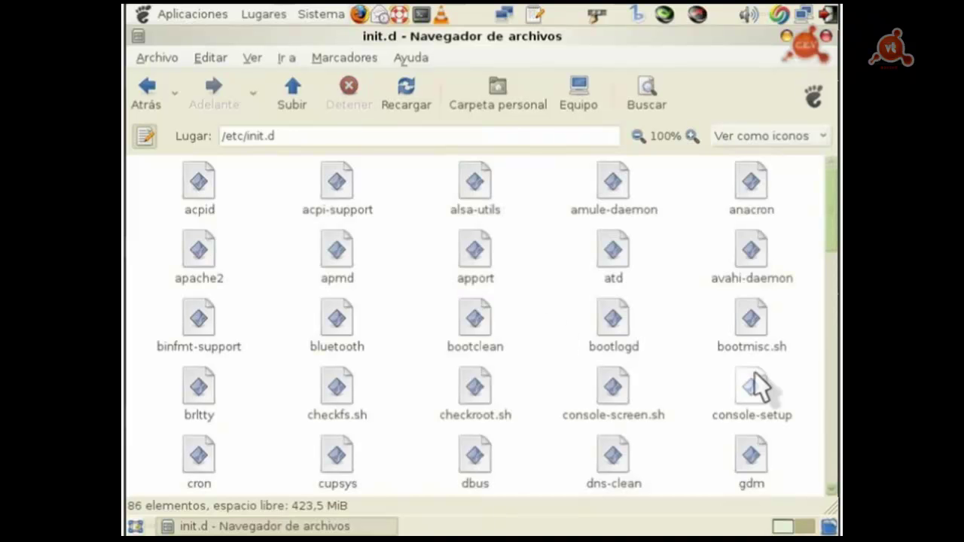
{"action": "left_click", "coordinate": [196, 250]}
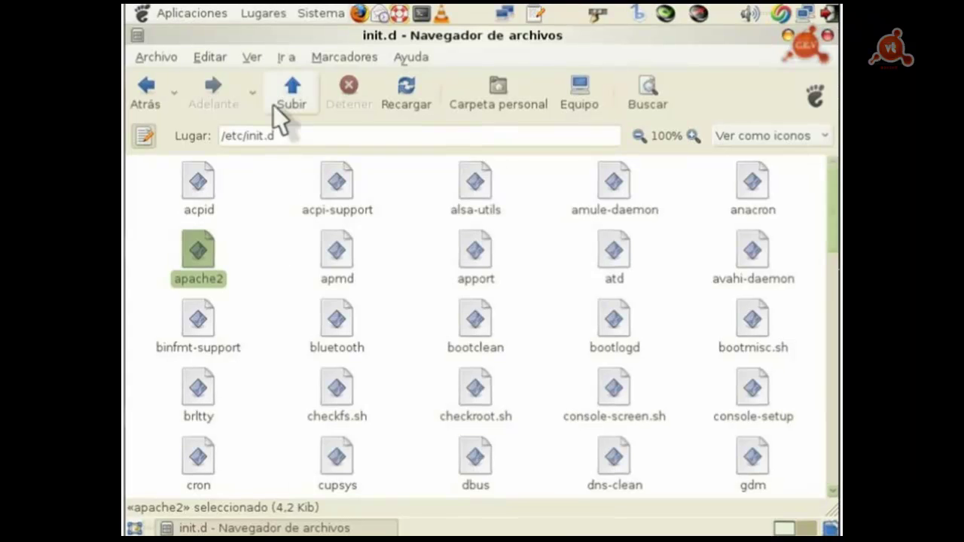
{"action": "left_click", "coordinate": [274, 104]}
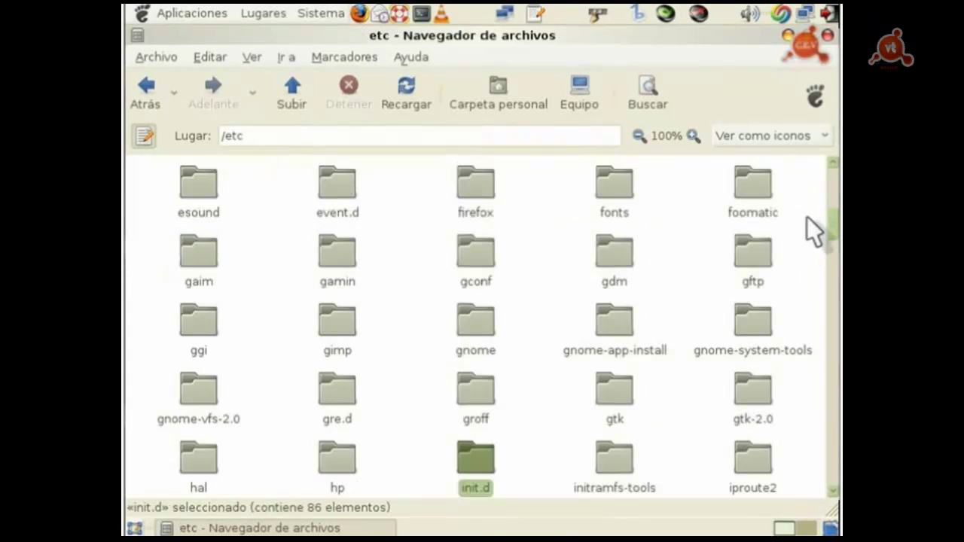
Step: Scroll through /etc to select mime.types, then move up to the root folder
{"action": "scroll", "coordinate": [499, 330], "scroll_direction": "down", "scroll_amount": 4}
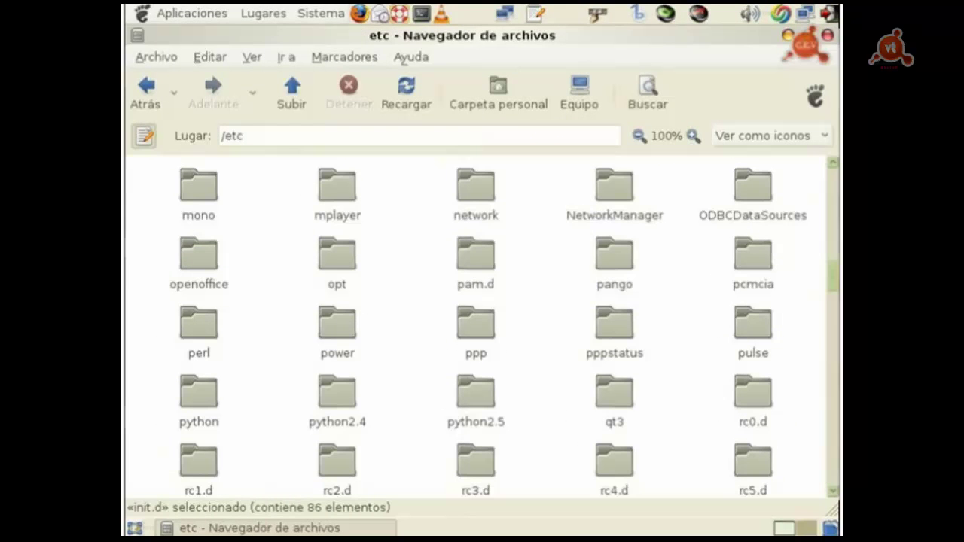
{"action": "scroll", "coordinate": [498, 331], "scroll_direction": "down", "scroll_amount": 1}
{"action": "scroll", "coordinate": [499, 331], "scroll_direction": "down", "scroll_amount": 5}
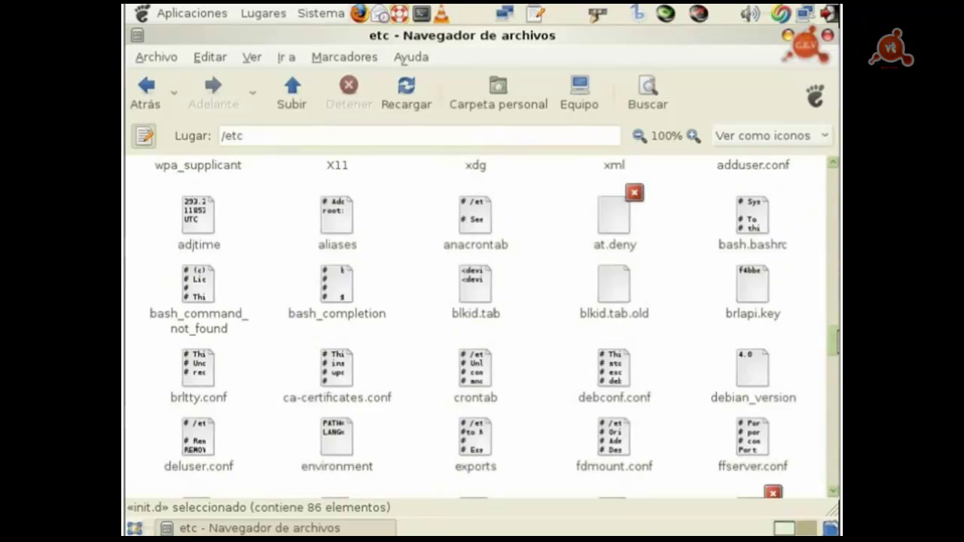
{"action": "scroll", "coordinate": [499, 331], "scroll_direction": "down", "scroll_amount": 4}
{"action": "scroll", "coordinate": [499, 330], "scroll_direction": "down", "scroll_amount": 3}
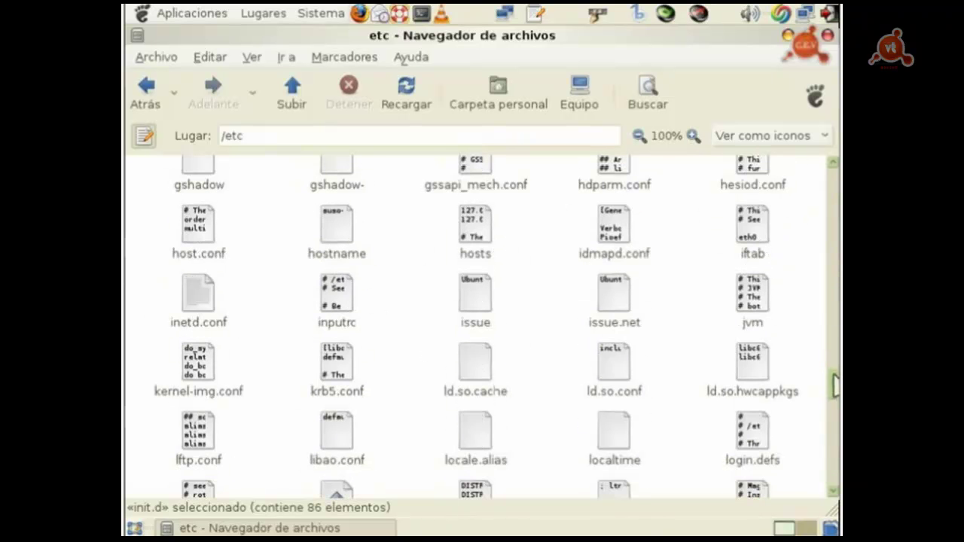
{"action": "left_click_drag", "start_coordinate": [835, 385], "coordinate": [833, 413]}
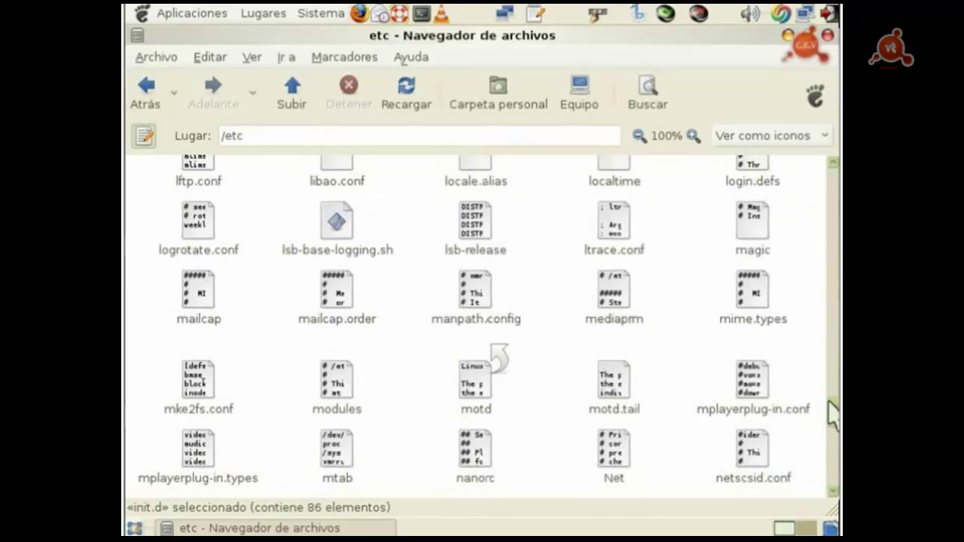
{"action": "left_click", "coordinate": [746, 301]}
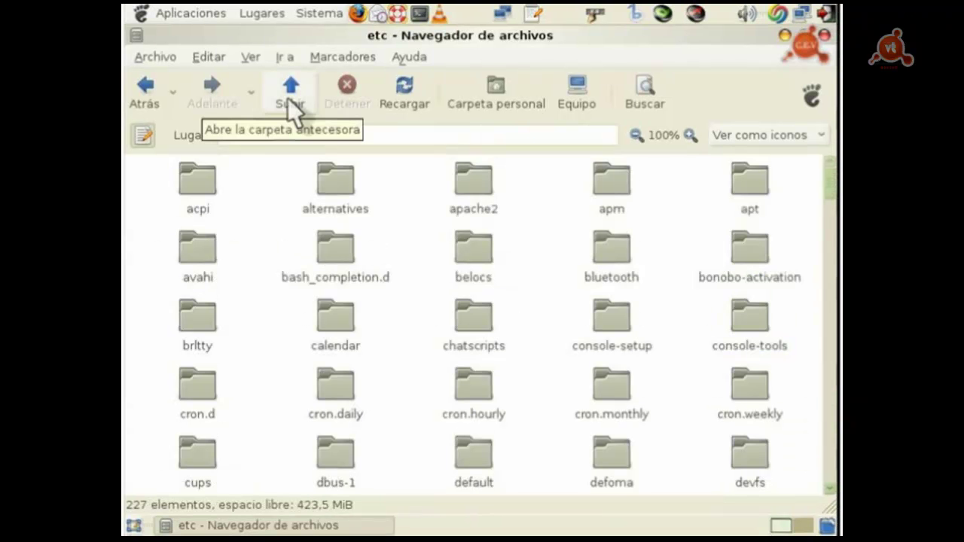
{"action": "left_click", "coordinate": [291, 113]}
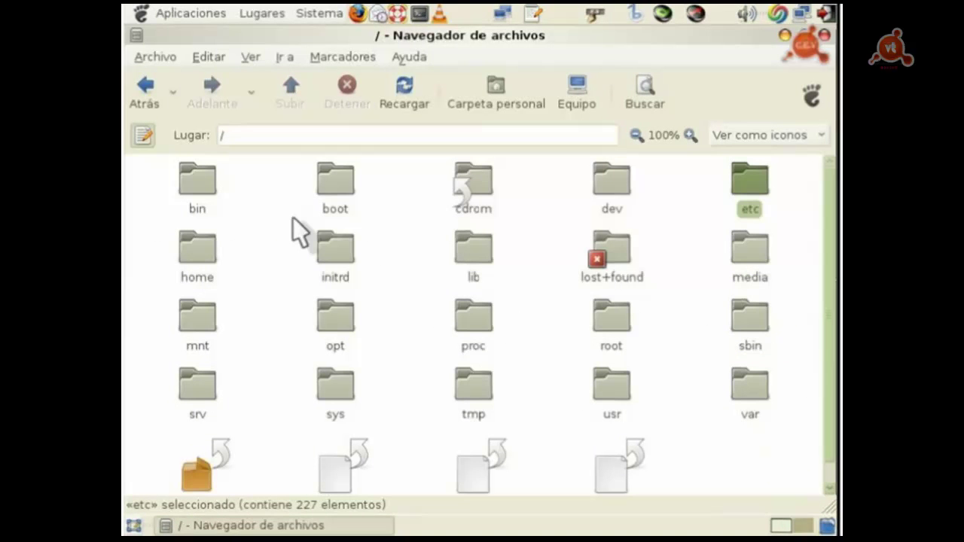
Step: Check the apache2 and apache2ctl program sizes in /usr/sbin, then return to /usr
{"action": "double_click", "coordinate": [613, 394]}
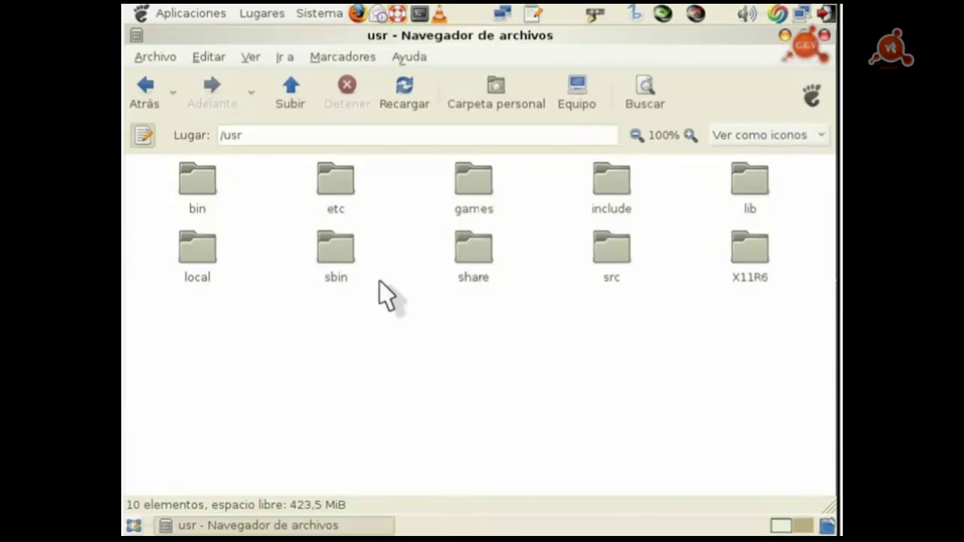
{"action": "double_click", "coordinate": [326, 246]}
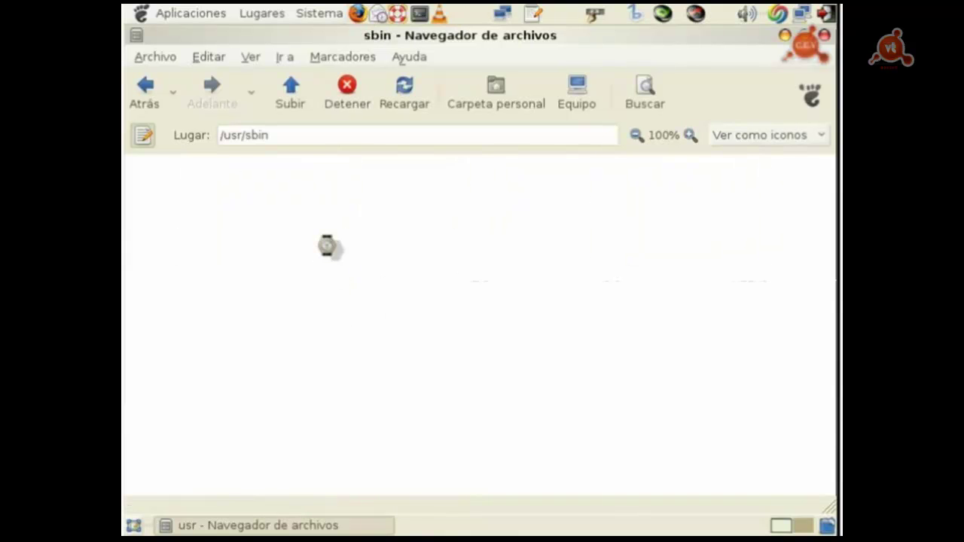
{"action": "left_click", "coordinate": [473, 339]}
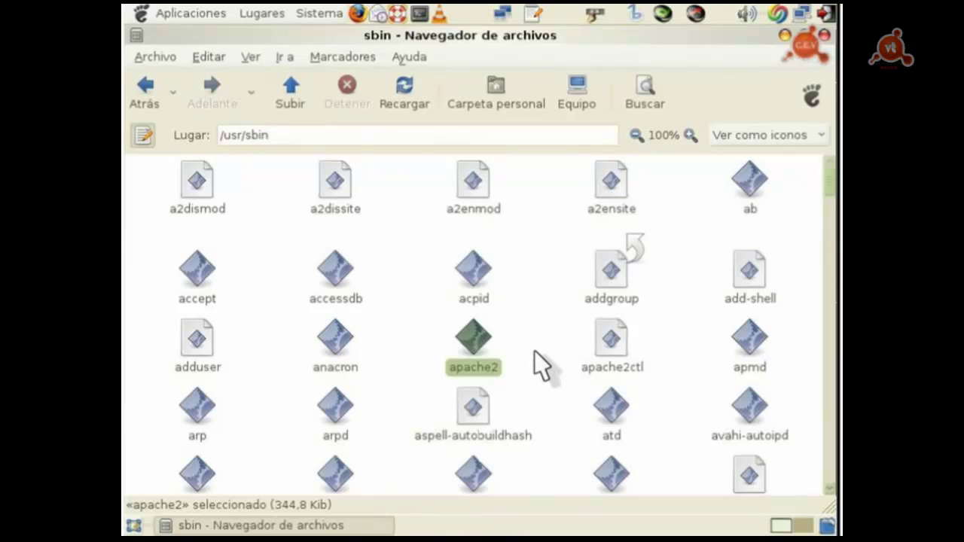
{"action": "left_click", "coordinate": [612, 340]}
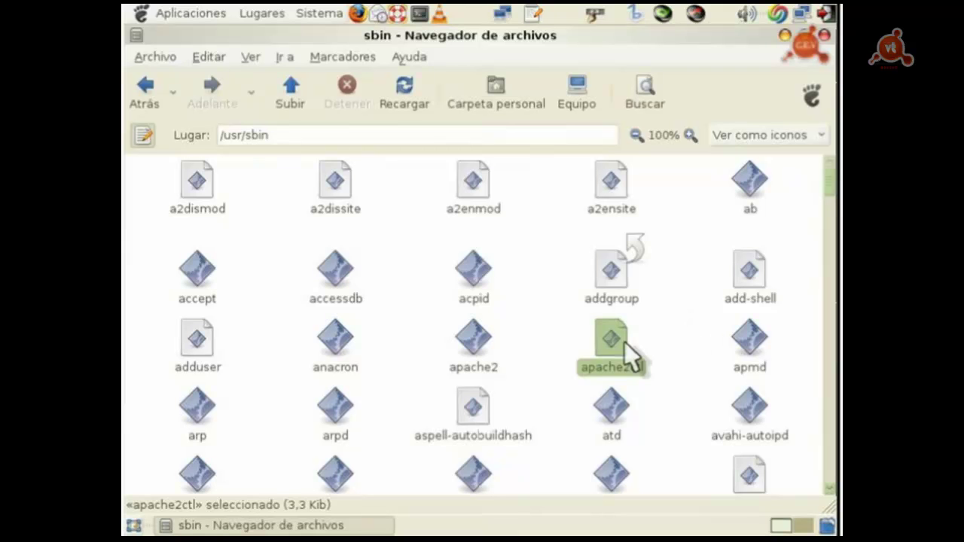
{"action": "left_click", "coordinate": [205, 151]}
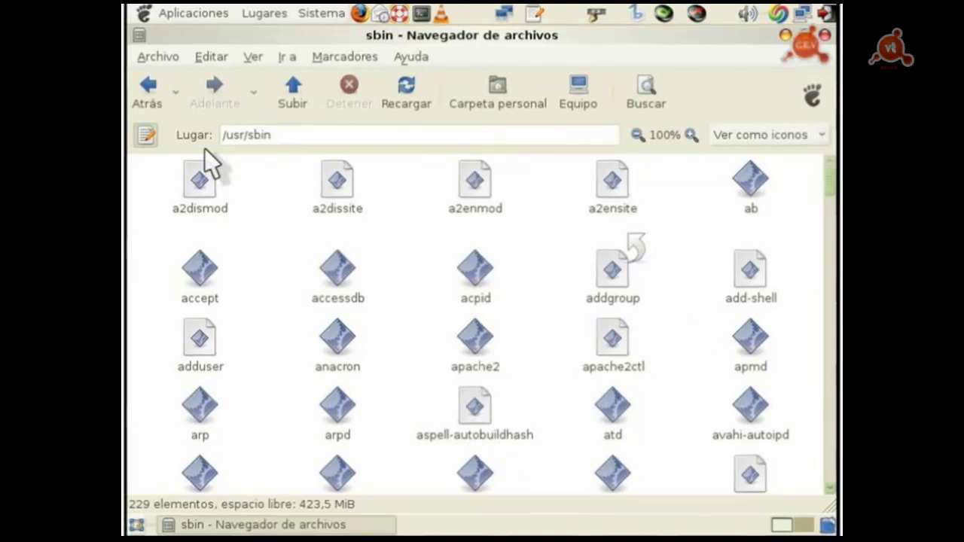
{"action": "key", "text": "alt+Up"}
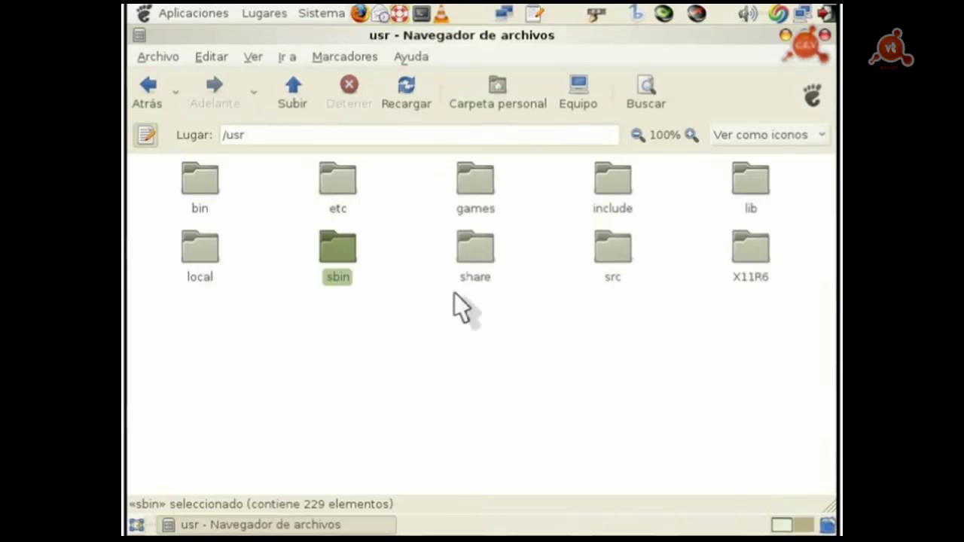
{"action": "left_click", "coordinate": [466, 255]}
Step: Open /usr/share and then its apache2 folder
{"action": "double_click", "coordinate": [466, 255]}
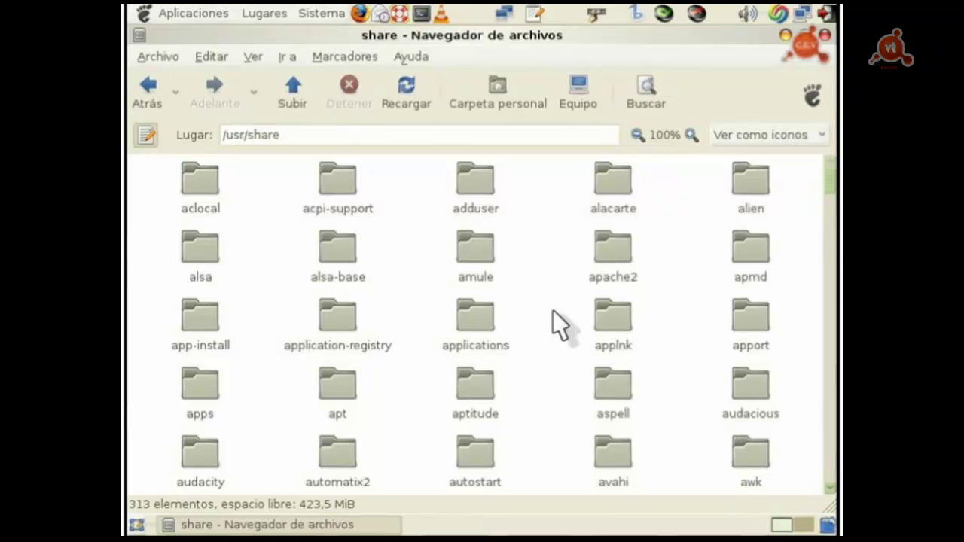
{"action": "left_click", "coordinate": [614, 239]}
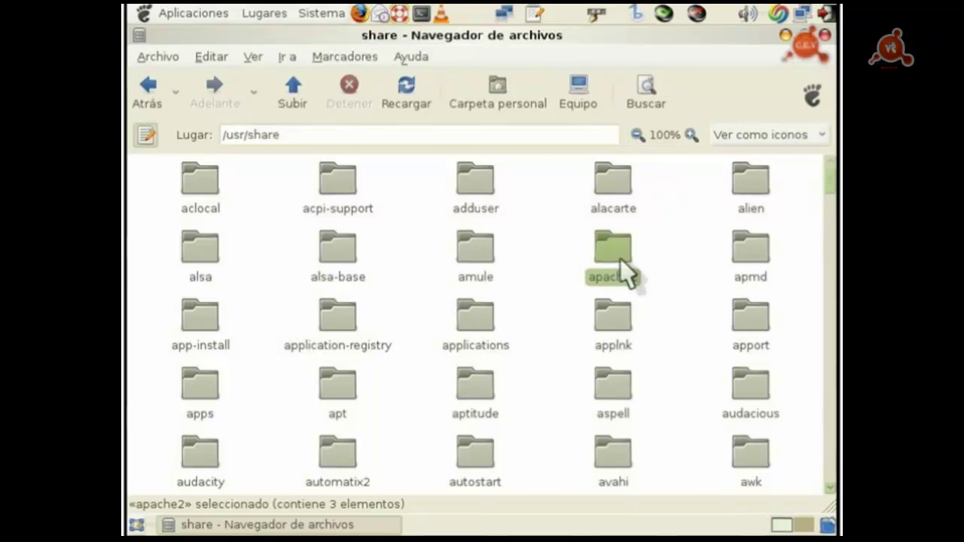
{"action": "left_click", "coordinate": [622, 267], "text": "ctrl"}
{"action": "left_click", "coordinate": [622, 266]}
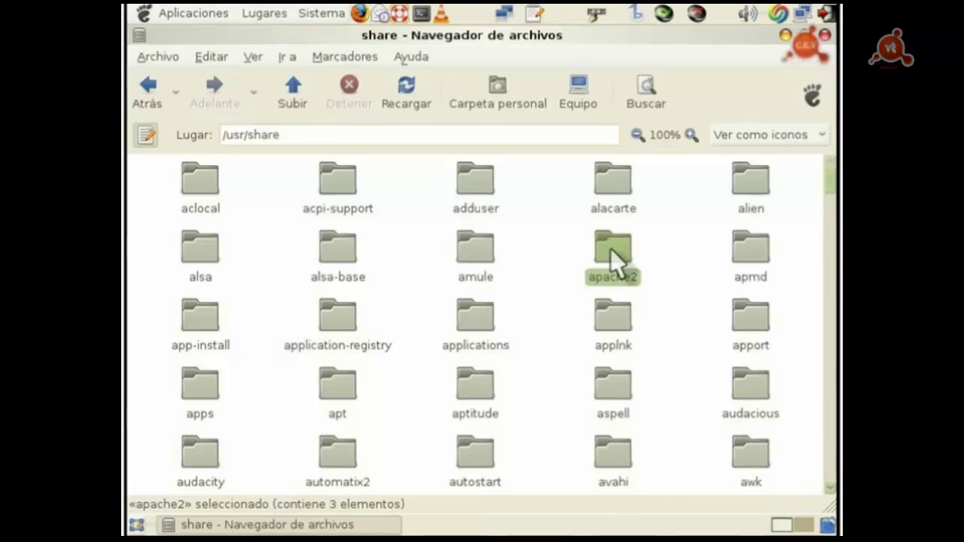
{"action": "left_click", "coordinate": [665, 275]}
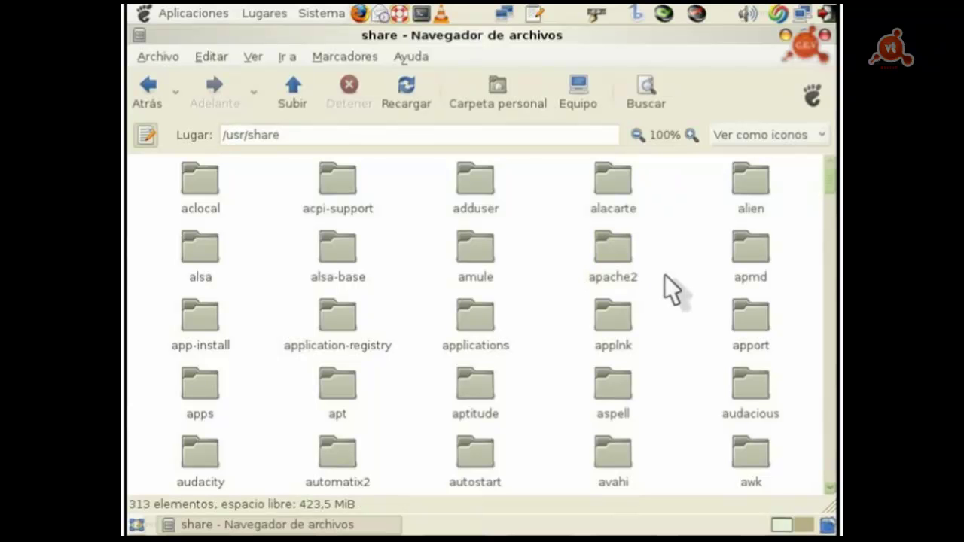
{"action": "left_click", "coordinate": [630, 242]}
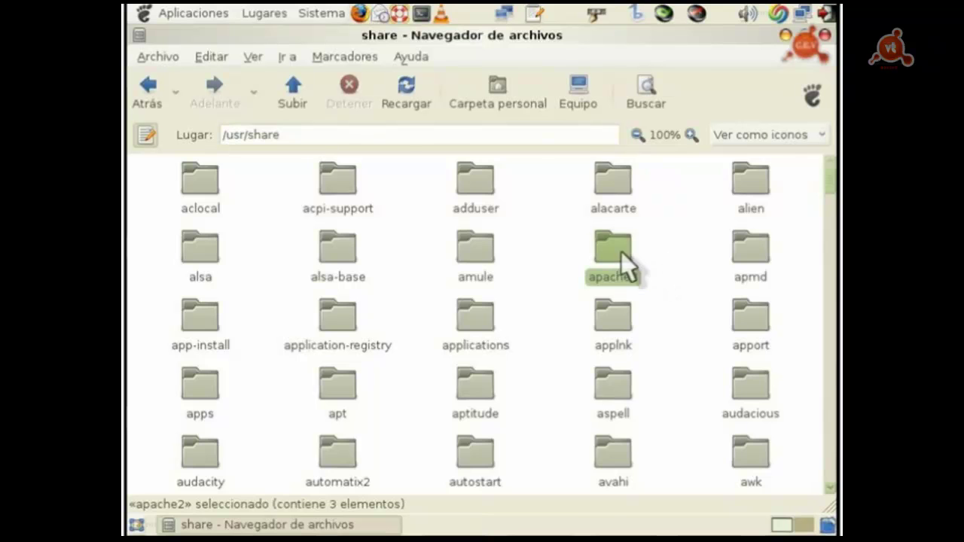
{"action": "double_click", "coordinate": [621, 252]}
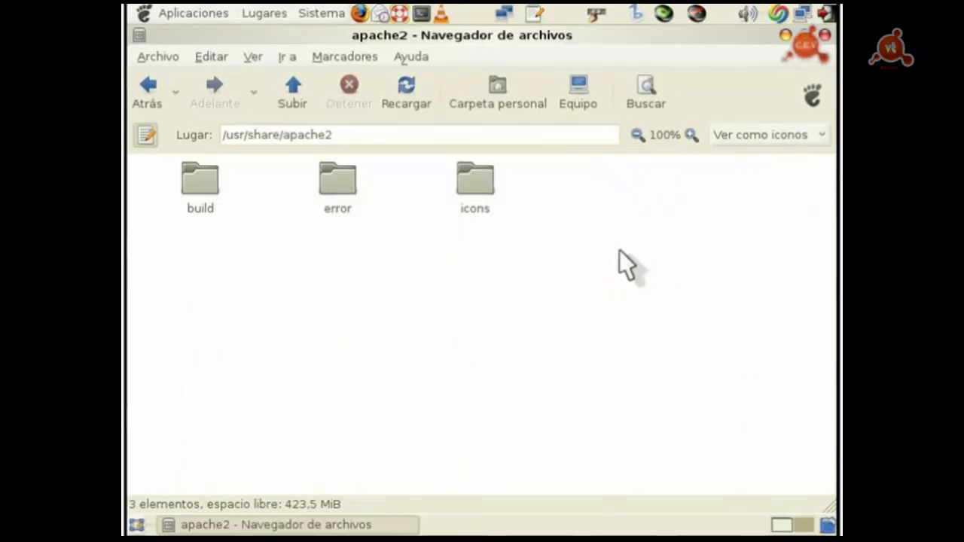
Step: Check the 157-item icons folder, then go back up to the root folder
{"action": "left_click", "coordinate": [480, 202]}
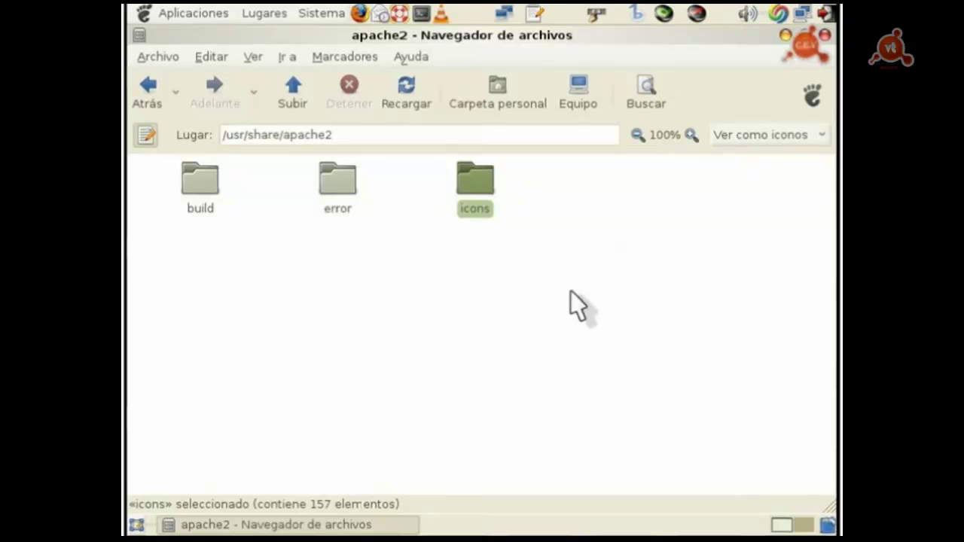
{"action": "left_click", "coordinate": [276, 88]}
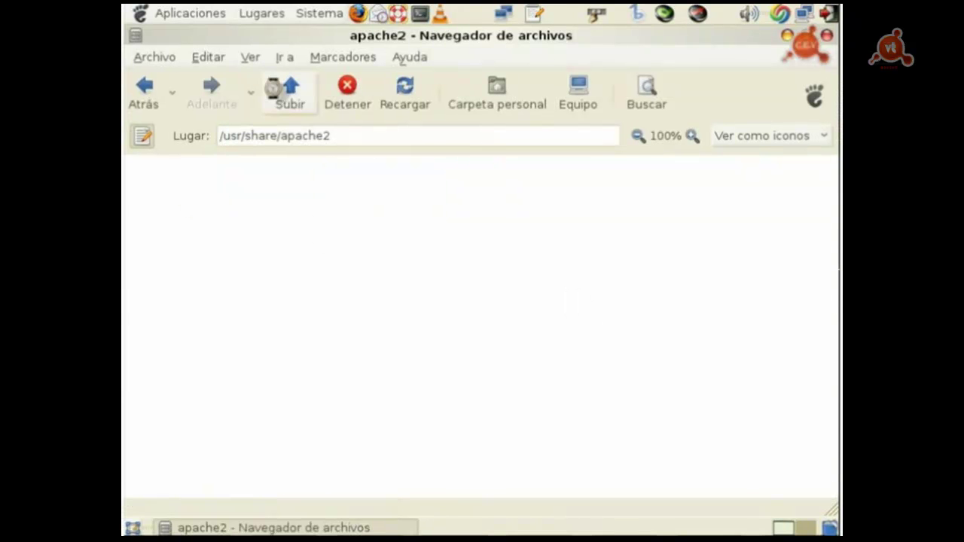
{"action": "left_click", "coordinate": [287, 96]}
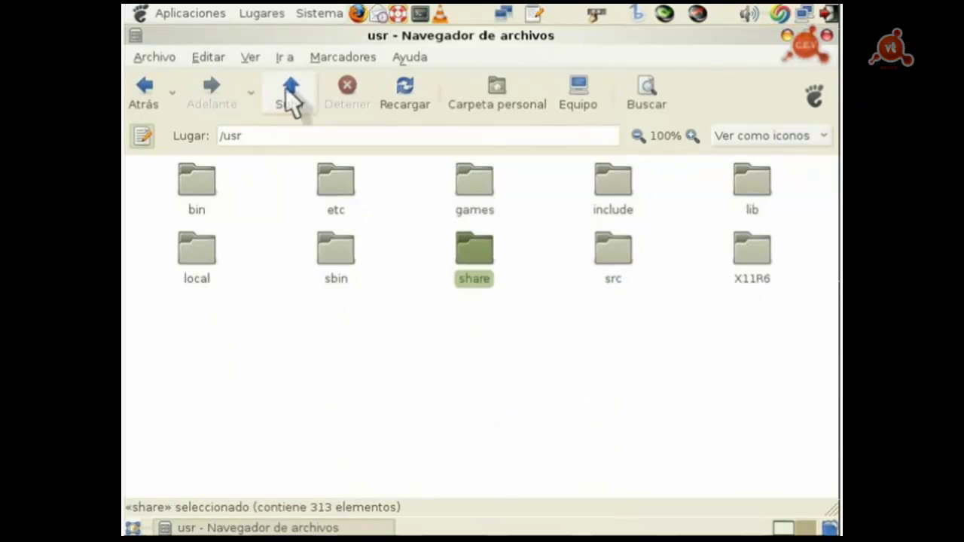
{"action": "left_click", "coordinate": [287, 96]}
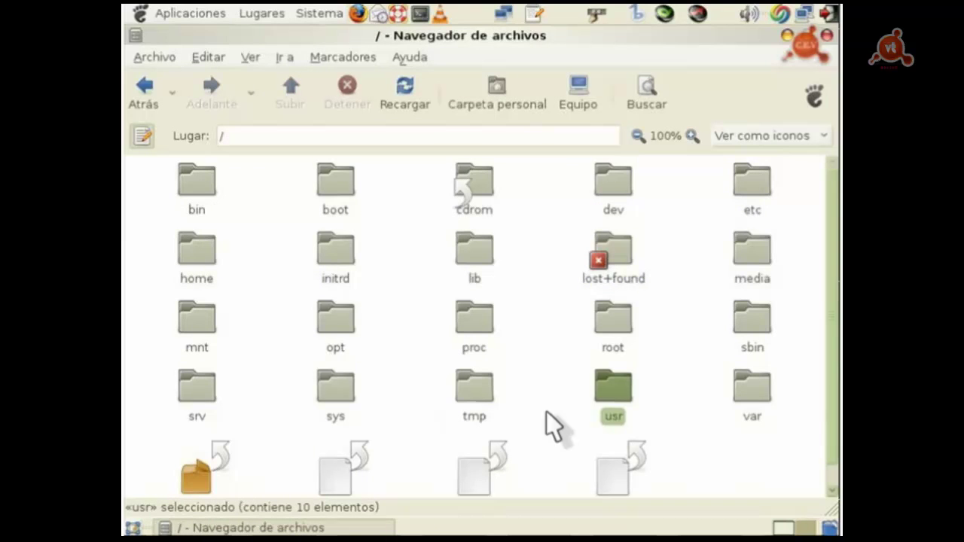
Step: Open /var/log/apache2 to view access.log and error.log, then go up to /var
{"action": "double_click", "coordinate": [746, 389]}
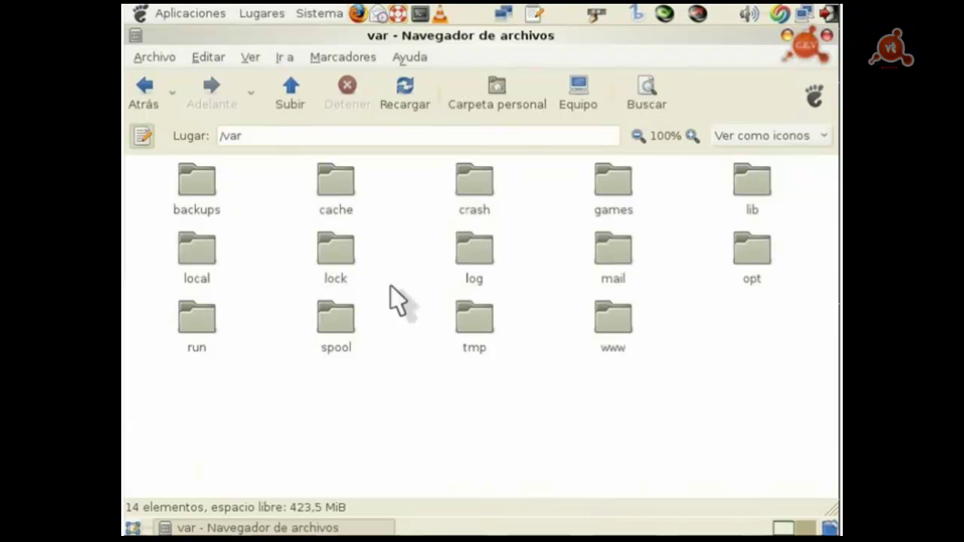
{"action": "double_click", "coordinate": [471, 252]}
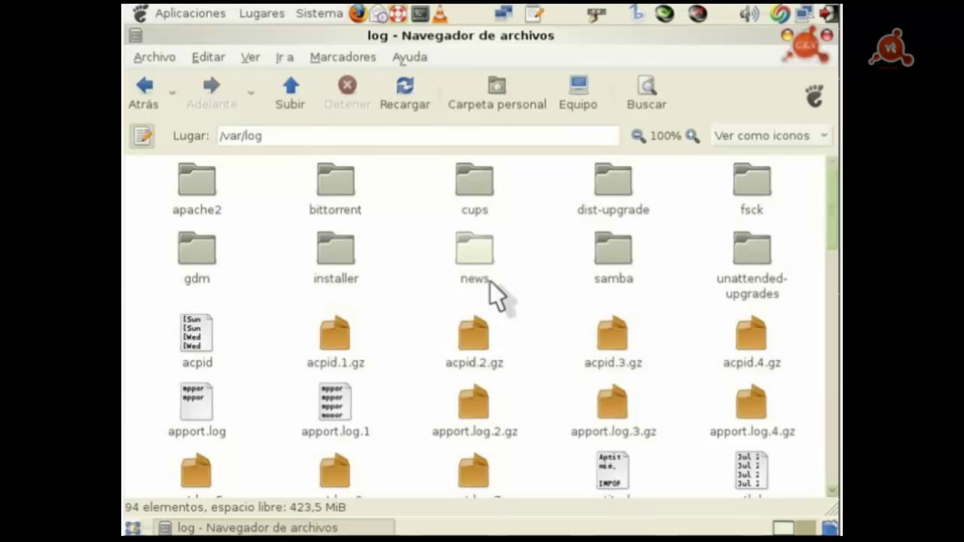
{"action": "double_click", "coordinate": [198, 184]}
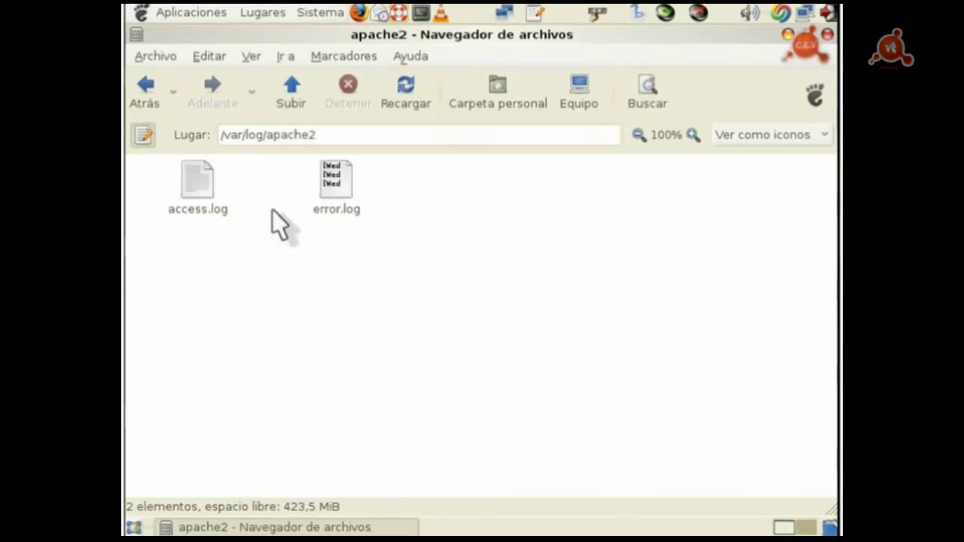
{"action": "left_click", "coordinate": [296, 86]}
{"action": "key", "text": "alt+Up"}
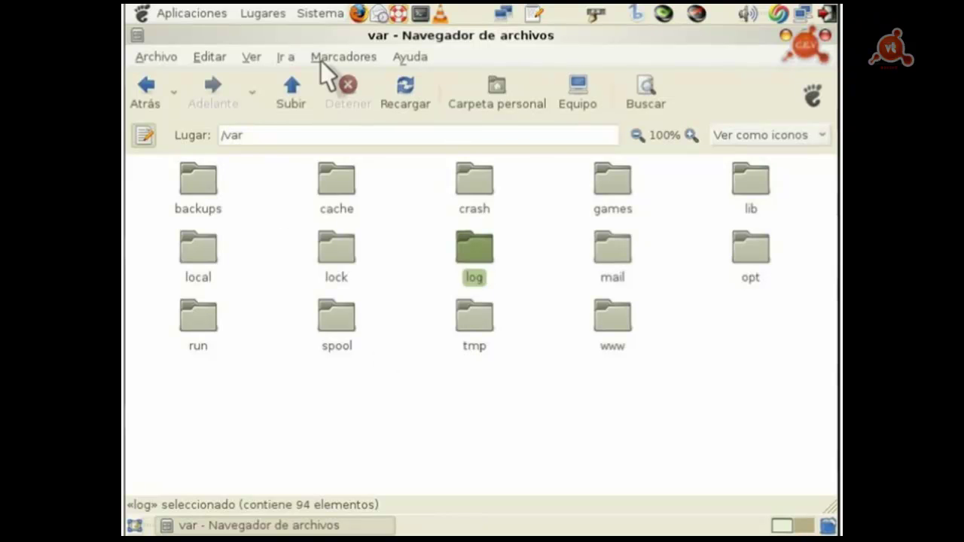
Step: Return to the root folder and reopen /etc/apache2
{"action": "left_click", "coordinate": [289, 86]}
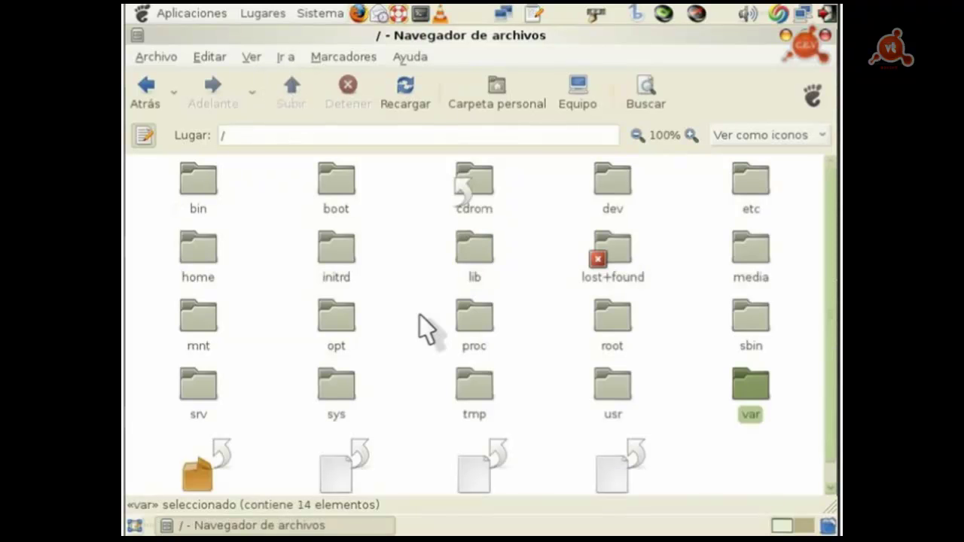
{"action": "double_click", "coordinate": [749, 214]}
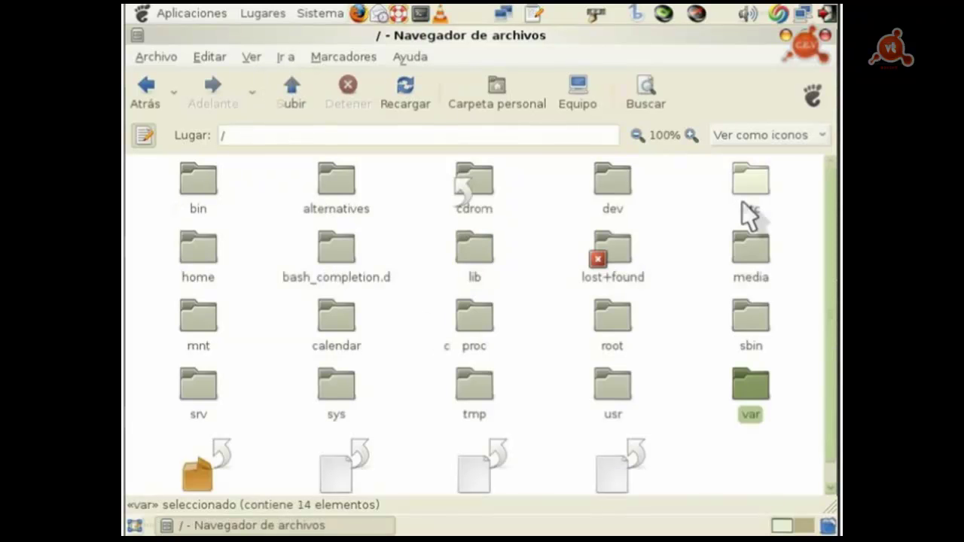
{"action": "double_click", "coordinate": [478, 194]}
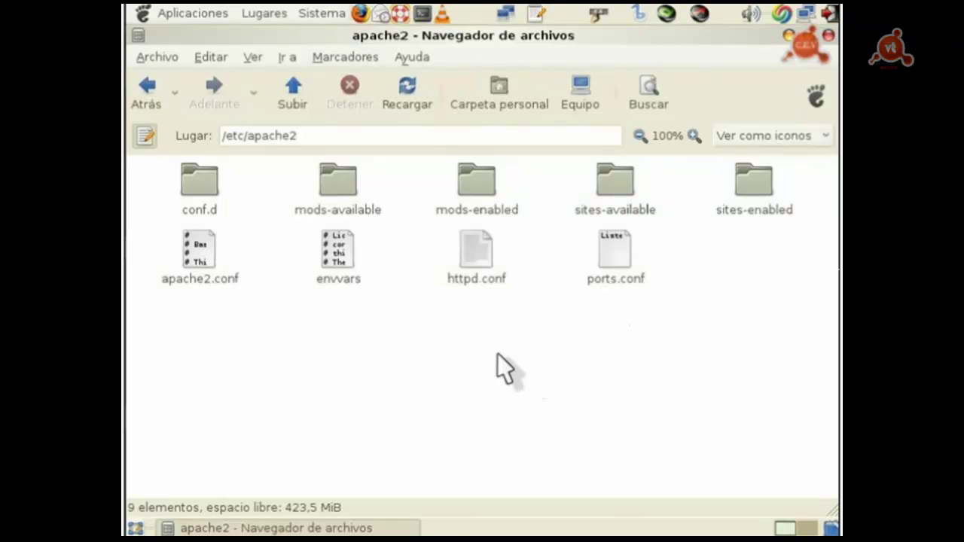
Step: Inspect the default file in sites-available and the 000-default file in sites-enabled
{"action": "left_click", "coordinate": [619, 192]}
{"action": "double_click", "coordinate": [623, 185]}
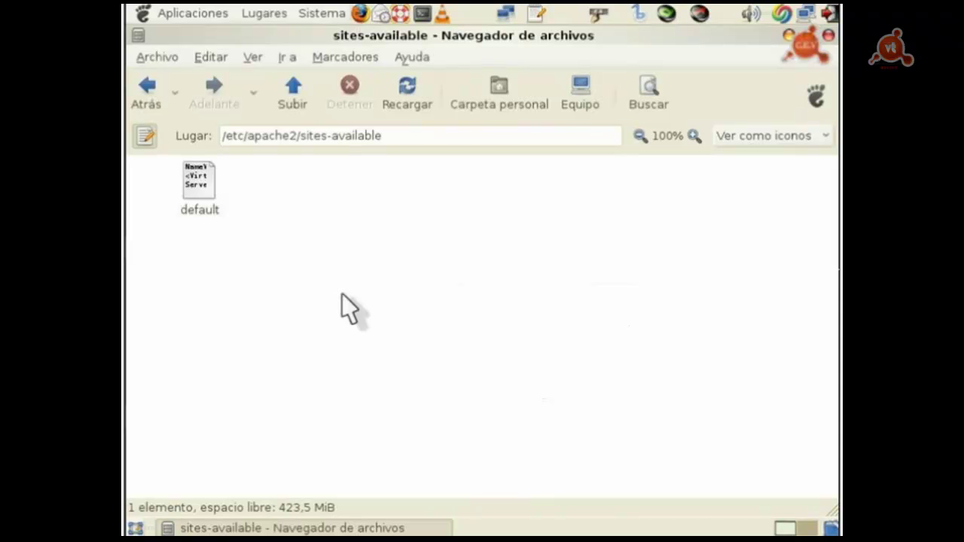
{"action": "left_click", "coordinate": [202, 190]}
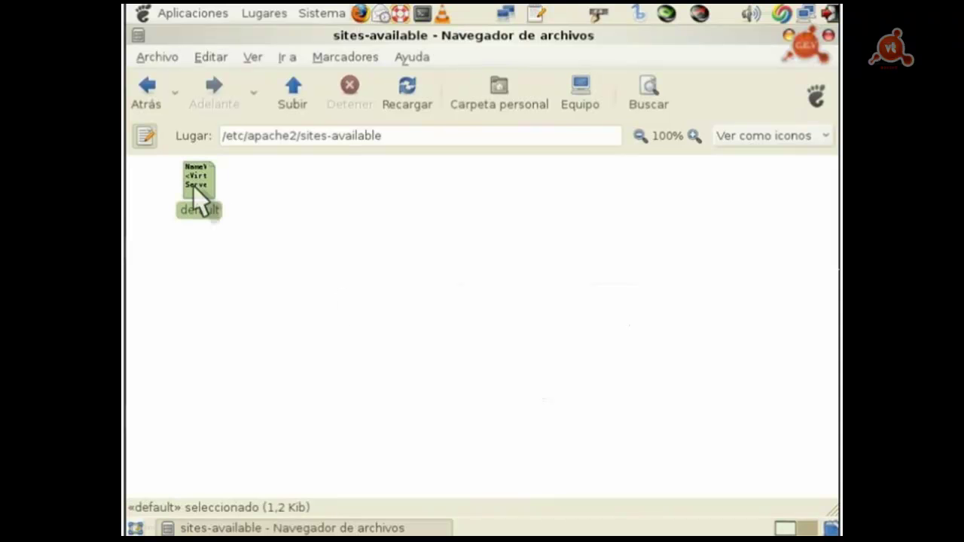
{"action": "left_click", "coordinate": [291, 87]}
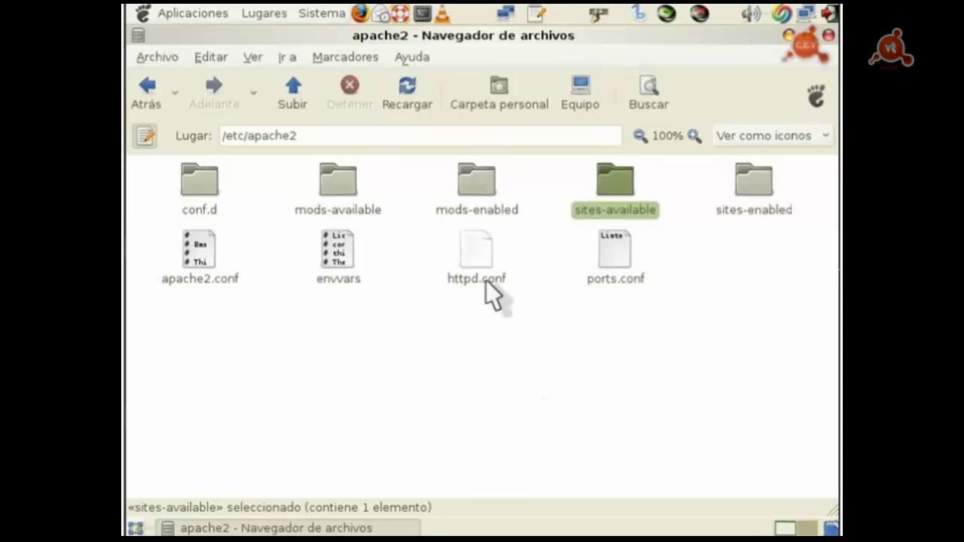
{"action": "left_click", "coordinate": [751, 187]}
{"action": "double_click", "coordinate": [751, 185]}
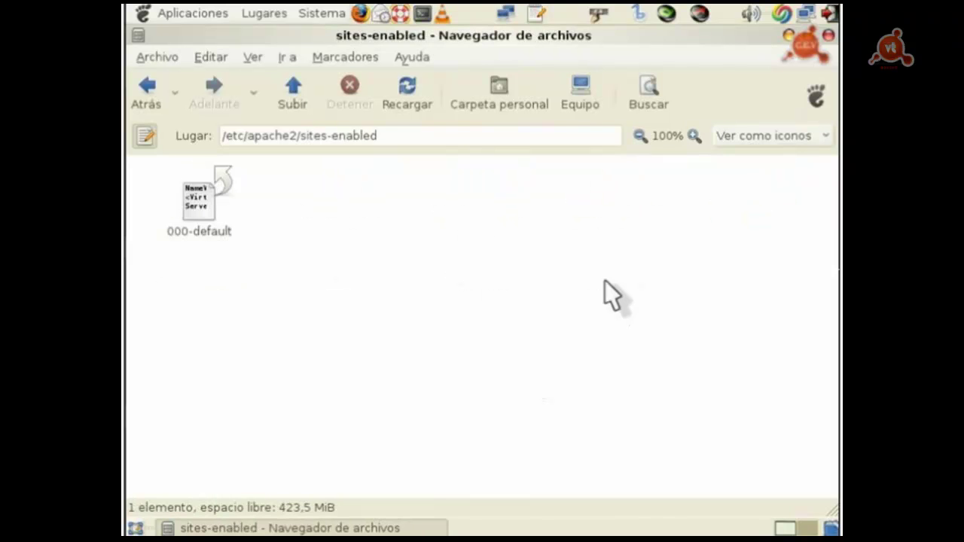
{"action": "left_click", "coordinate": [210, 202]}
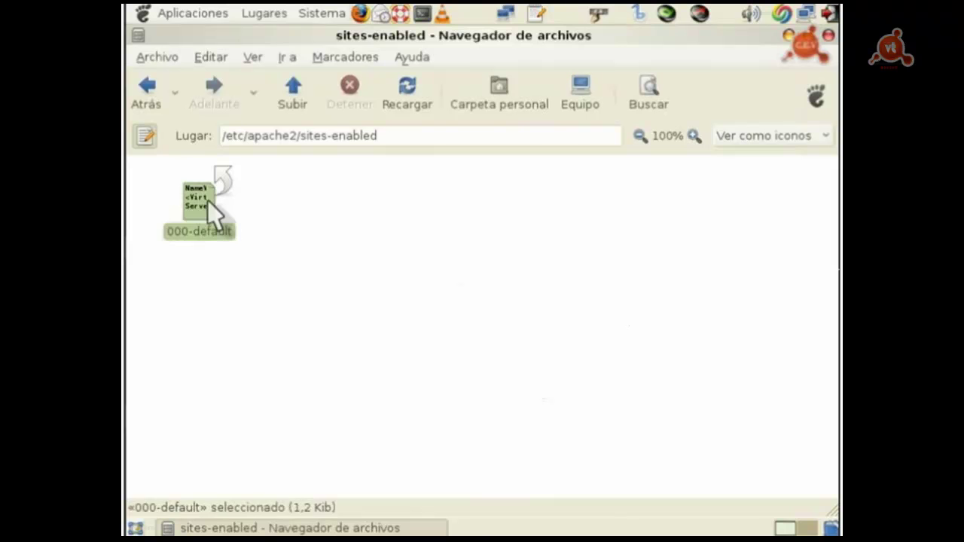
{"action": "left_click", "coordinate": [293, 94]}
Step: Revisit sites-available, return to /etc/apache2, and launch a new Firefox window
{"action": "left_click", "coordinate": [630, 202]}
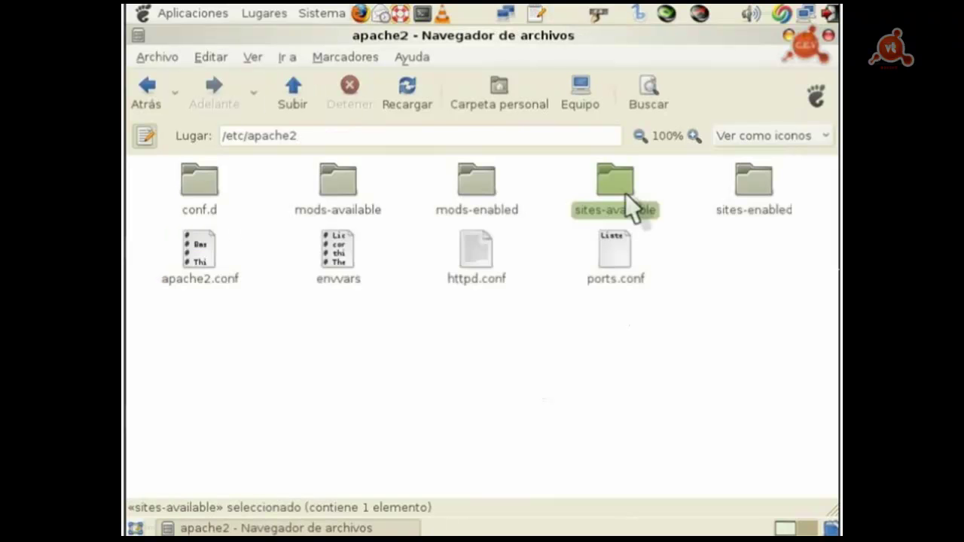
{"action": "double_click", "coordinate": [627, 197]}
{"action": "left_click", "coordinate": [214, 187]}
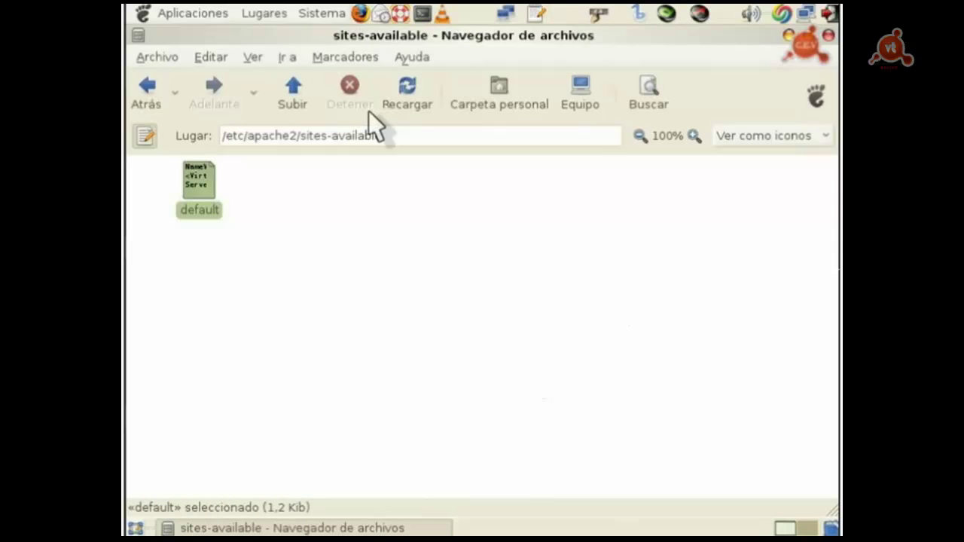
{"action": "key", "text": "alt+Up"}
{"action": "left_click", "coordinate": [757, 189]}
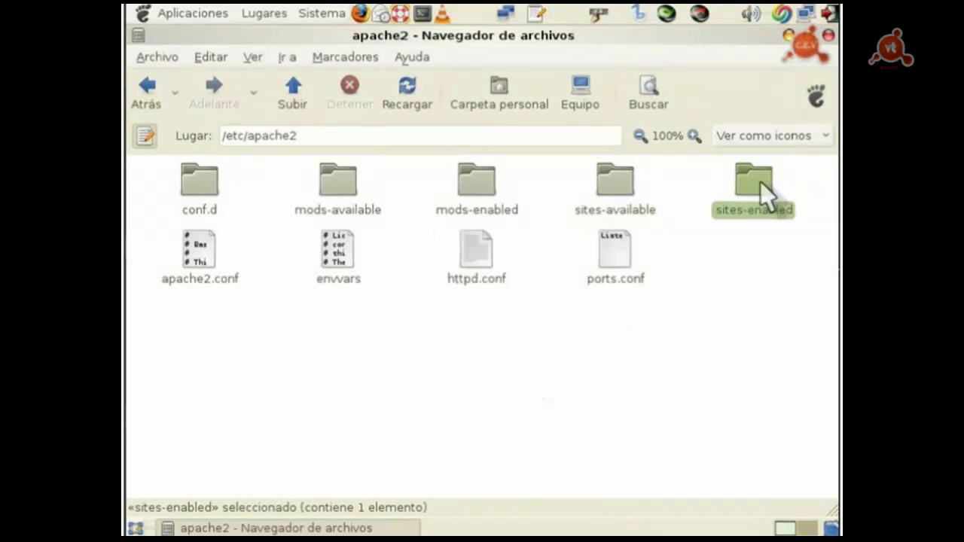
{"action": "left_click", "coordinate": [359, 13]}
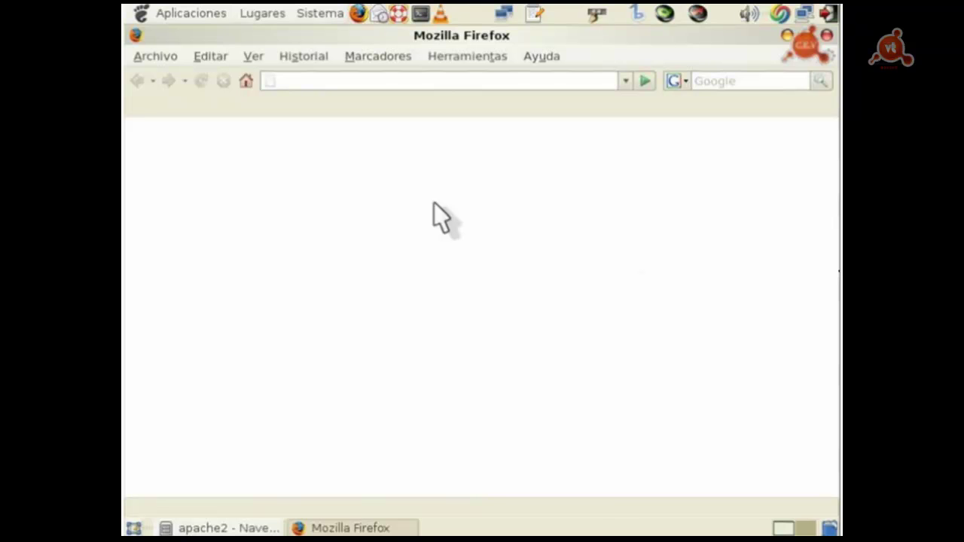
{"action": "type", "text": "http://"}
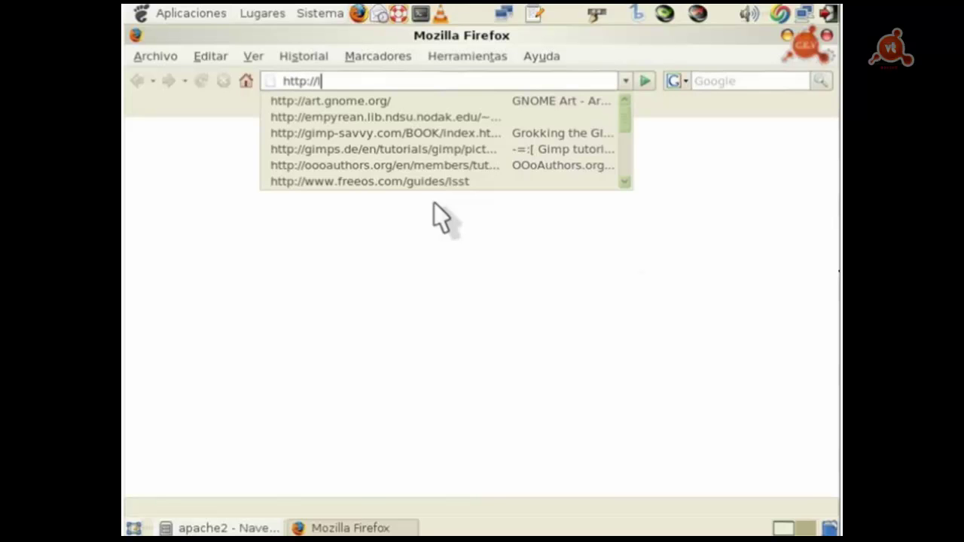
{"action": "type", "text": "localhost"}
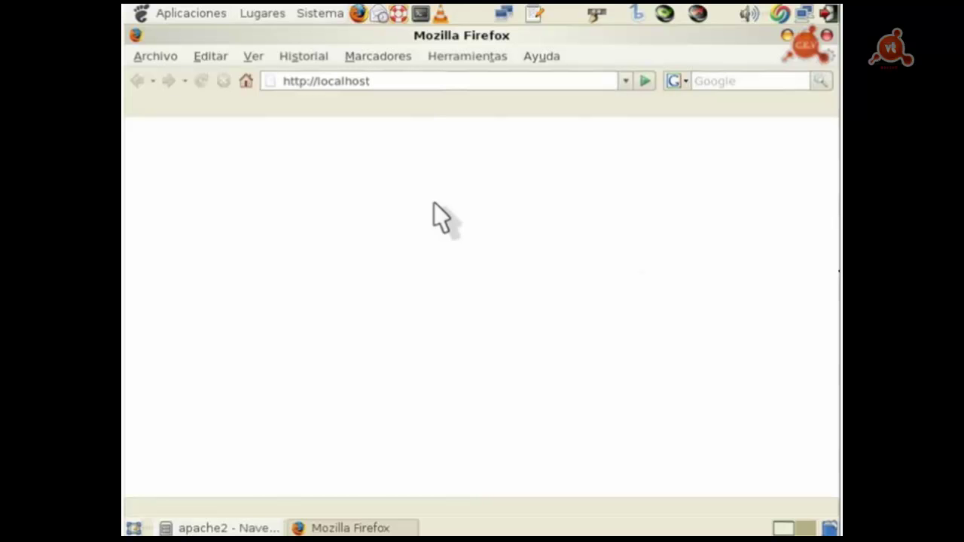
{"action": "key", "text": "Return"}
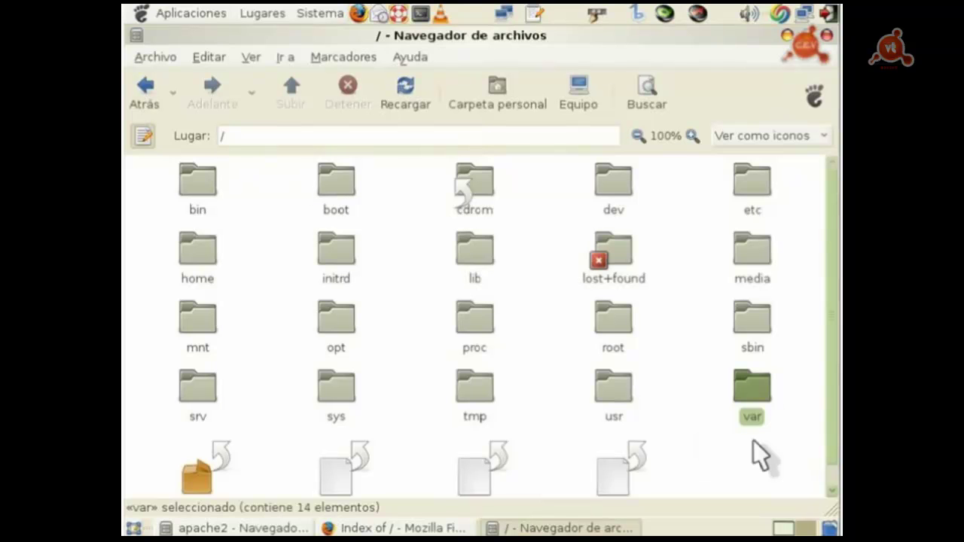
Step: Browse /var/www to find apache2-default, then select the 1,2 KiB default file in sites-available
{"action": "double_click", "coordinate": [757, 397]}
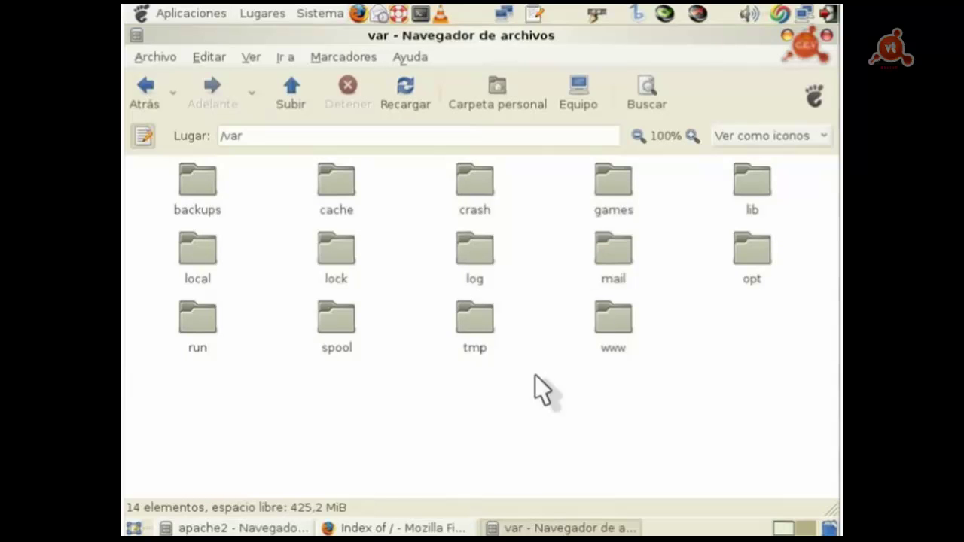
{"action": "left_click", "coordinate": [613, 327]}
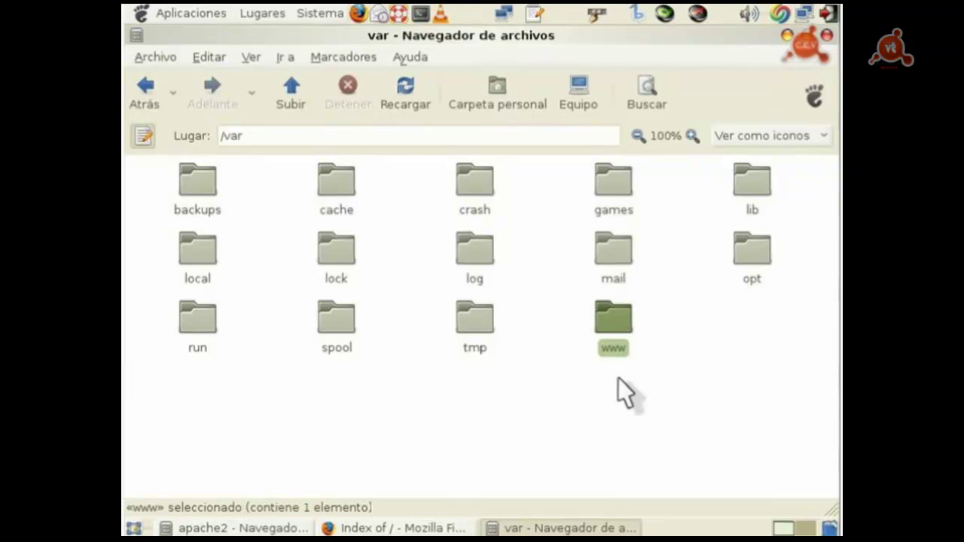
{"action": "double_click", "coordinate": [617, 324]}
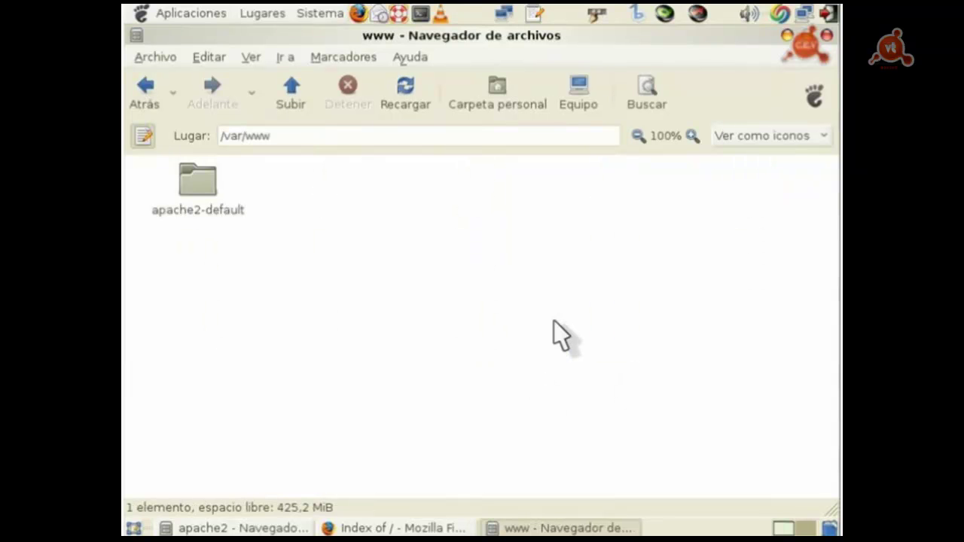
{"action": "key", "text": "Down"}
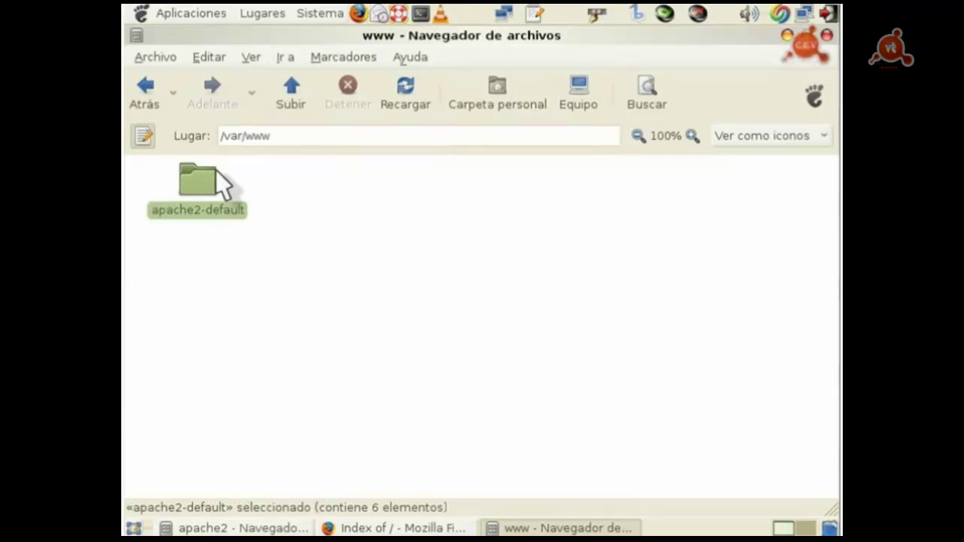
{"action": "left_click", "coordinate": [297, 351]}
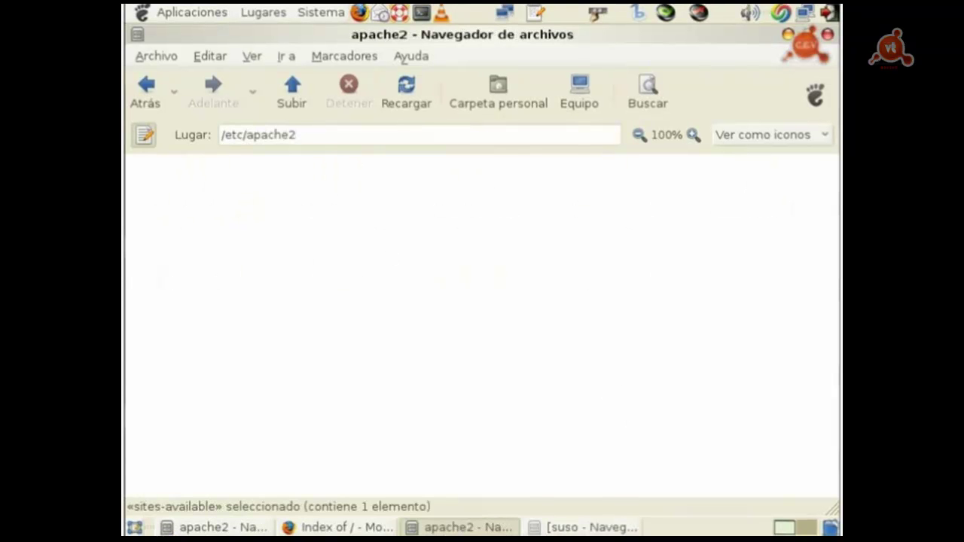
{"action": "left_click", "coordinate": [194, 188]}
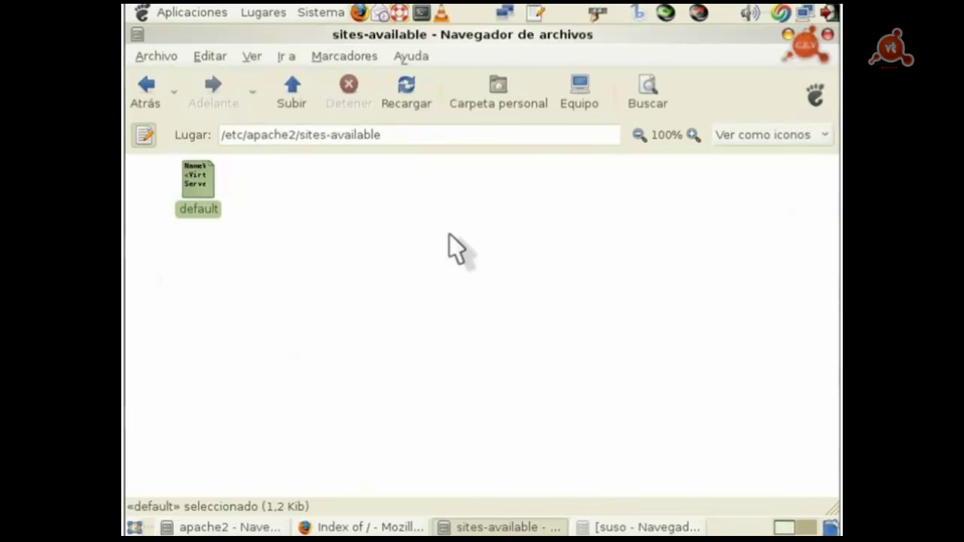
Step: Run sudo emacs /etc/apache2/sites-available/default to edit the site file as root
{"action": "type", "text": "sud"}
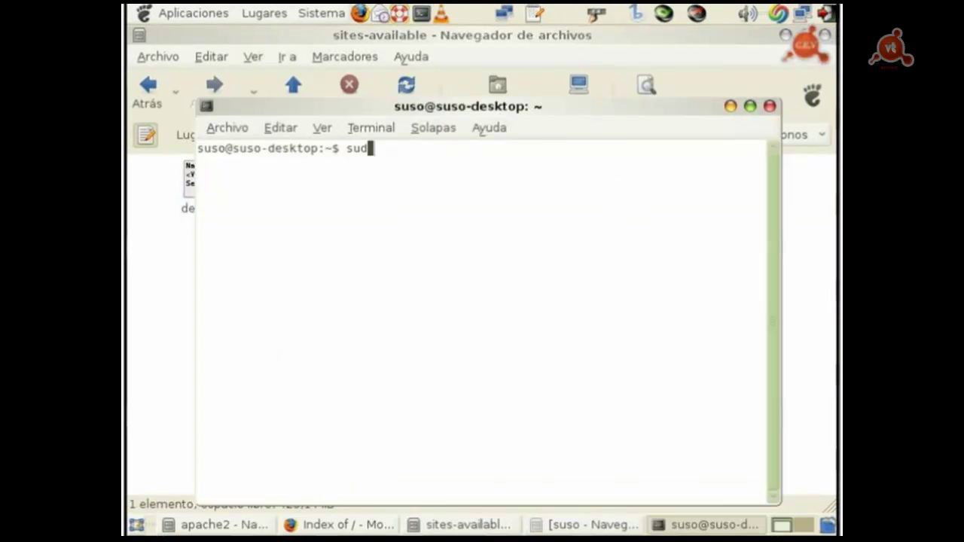
{"action": "type", "text": "o emacs"}
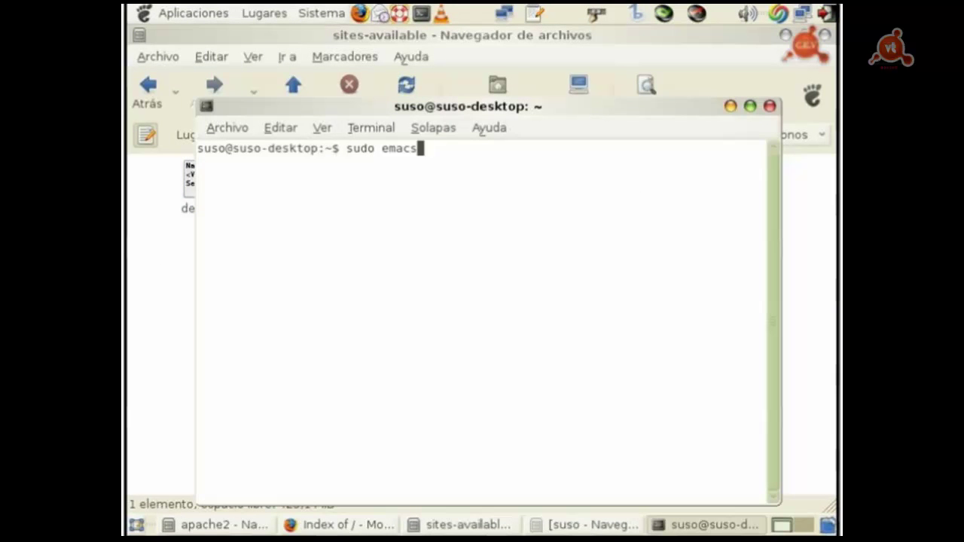
{"action": "type", "text": " /etc/"}
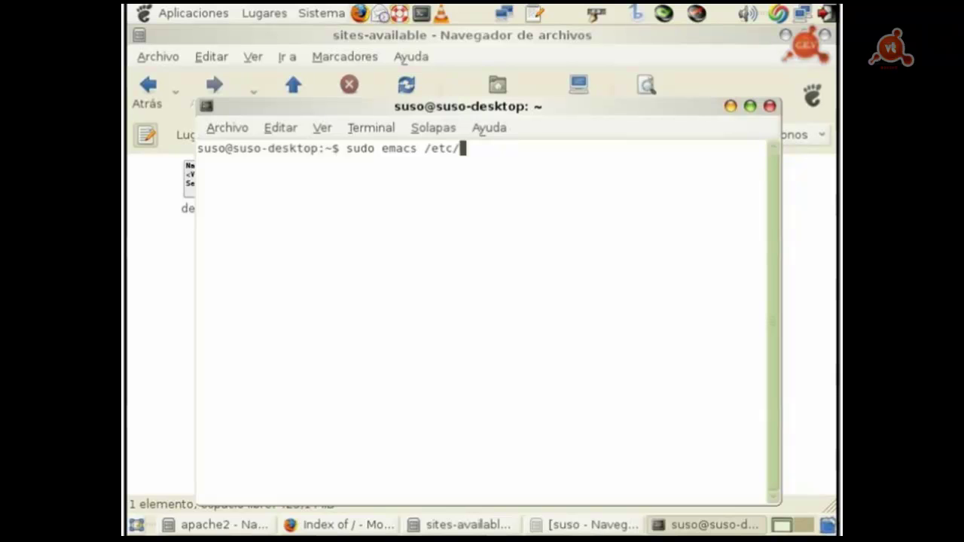
{"action": "type", "text": "apache2"}
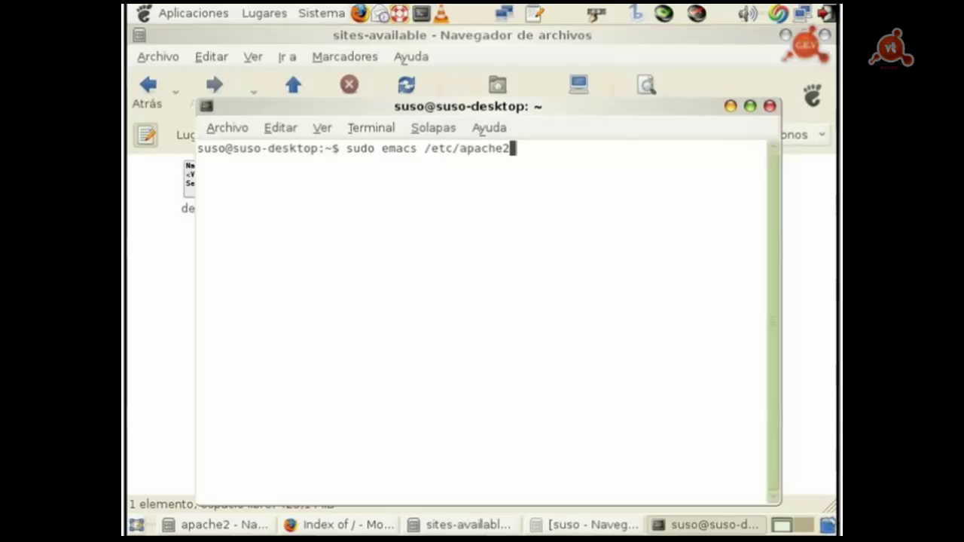
{"action": "type", "text": "/sites"}
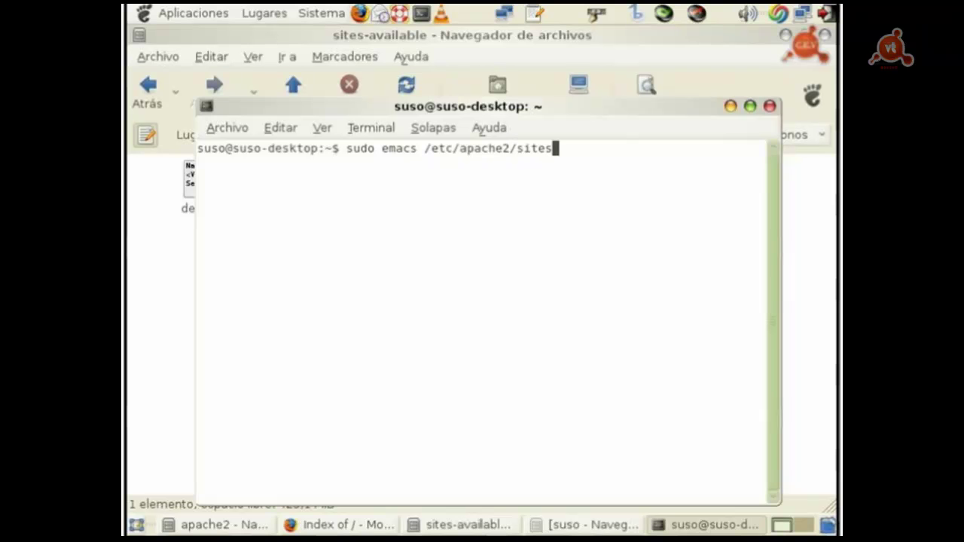
{"action": "type", "text": "-available"}
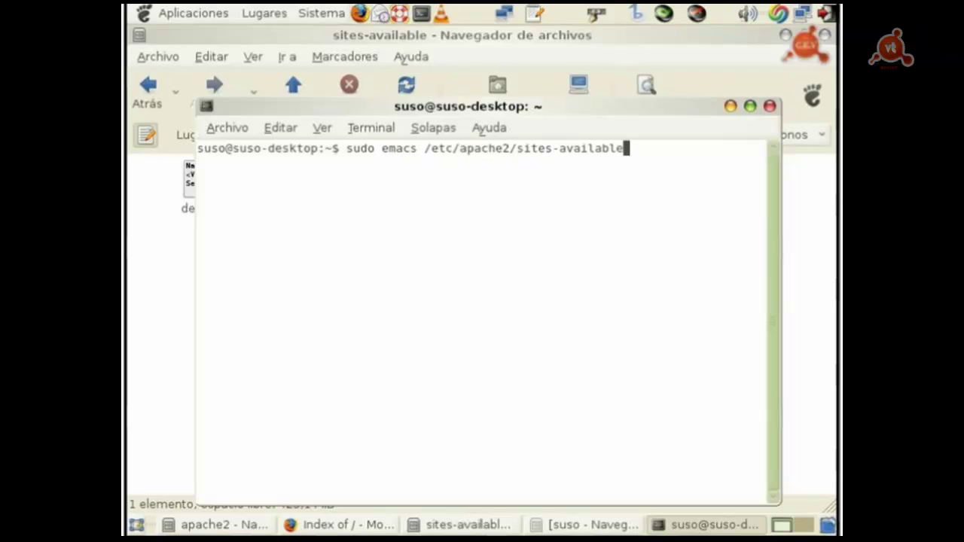
{"action": "type", "text": "/default"}
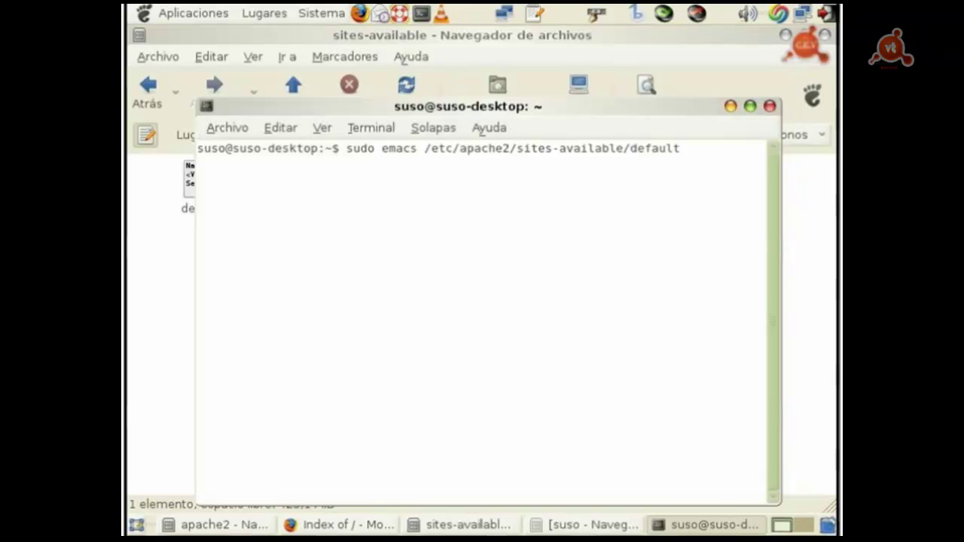
{"action": "key", "text": "Return"}
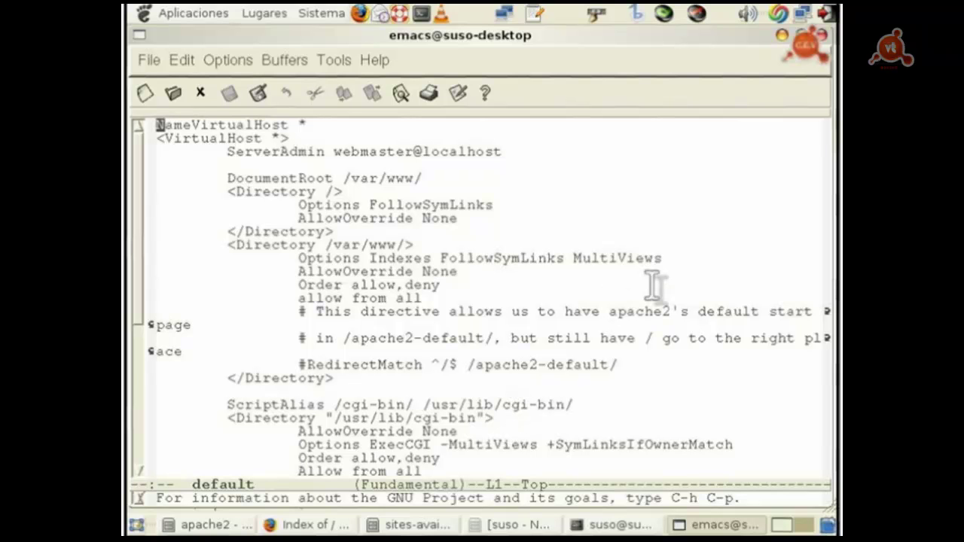
Step: Replace the ServerAdmin webmaster address with the user's own e-mail address
{"action": "key", "text": "Down"}
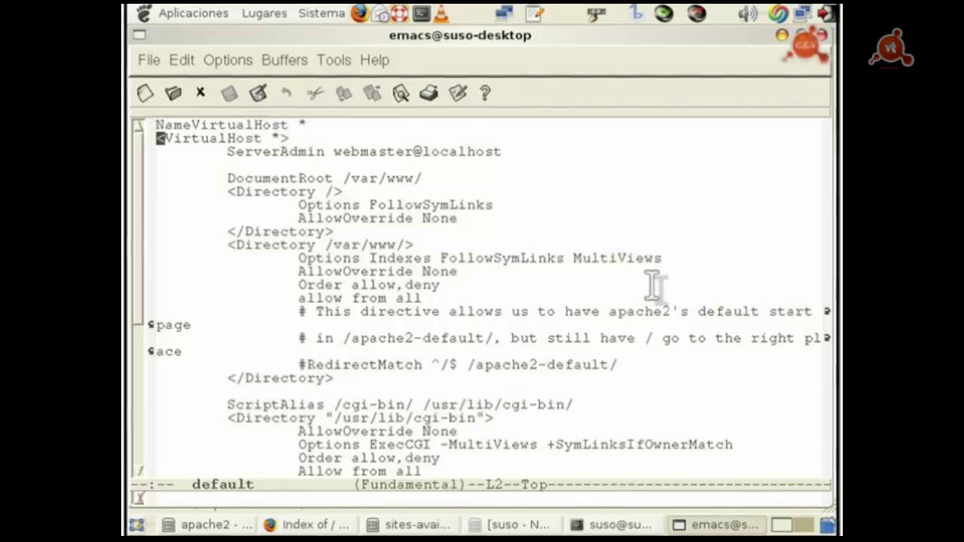
{"action": "key", "text": "Down"}
{"action": "key", "text": "Down"}
{"action": "key", "text": "Down"}
{"action": "key", "text": "Down"}
{"action": "key", "text": "Down"}
{"action": "key", "text": "Down"}
{"action": "key", "text": "Down"}
{"action": "key", "text": "Down"}
{"action": "key", "text": "Down"}
{"action": "key", "text": "Down"}
{"action": "key", "text": "Down"}
{"action": "key", "text": "Down"}
{"action": "key", "text": "Down"}
{"action": "key", "text": "Down"}
{"action": "key", "text": "Down"}
{"action": "key", "text": "Down"}
{"action": "key", "text": "Down"}
{"action": "key", "text": "Down"}
{"action": "key", "text": "Down"}
{"action": "key", "text": "Down"}
{"action": "key", "text": "Up"}
{"action": "key", "text": "Up"}
{"action": "key", "text": "Up"}
{"action": "key", "text": "Up"}
{"action": "key", "text": "Up"}
{"action": "key", "text": "Up"}
{"action": "key", "text": "Up"}
{"action": "key", "text": "Up"}
{"action": "key", "text": "Up"}
{"action": "key", "text": "Up"}
{"action": "key", "text": "Up"}
{"action": "key", "text": "Up"}
{"action": "key", "text": "Up"}
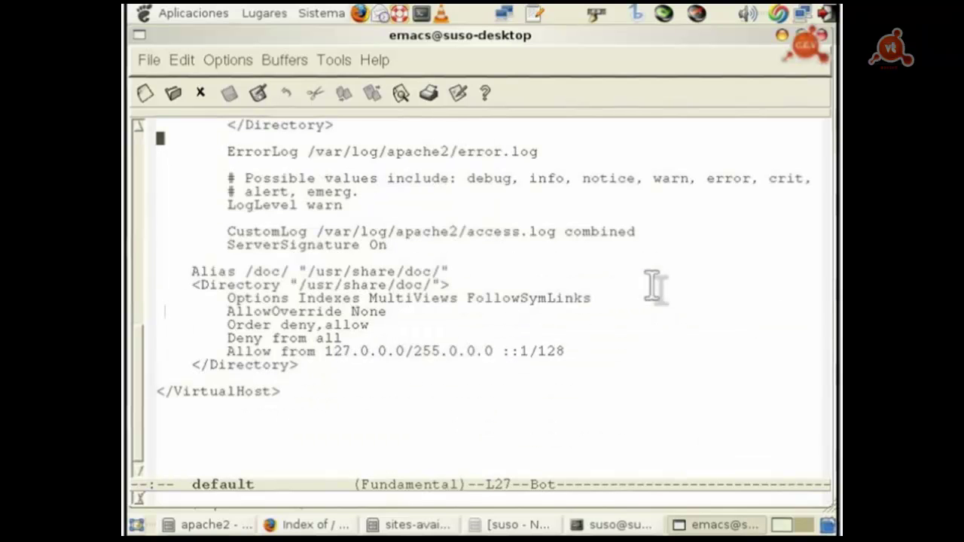
{"action": "key", "text": "Up"}
{"action": "key", "text": "Up"}
{"action": "key", "text": "Up"}
{"action": "key", "text": "Up"}
{"action": "key", "text": "Up"}
{"action": "key", "text": "Up"}
{"action": "key", "text": "Up"}
{"action": "key", "text": "Up"}
{"action": "key", "text": "Up"}
{"action": "key", "text": "Up"}
{"action": "key", "text": "Up"}
{"action": "key", "text": "Up"}
{"action": "key", "text": "Up"}
{"action": "key", "text": "Up"}
{"action": "key", "text": "Up"}
{"action": "key", "text": "Up"}
{"action": "key", "text": "Up"}
{"action": "key", "text": "Up"}
{"action": "key", "text": "Up"}
{"action": "key", "text": "Up"}
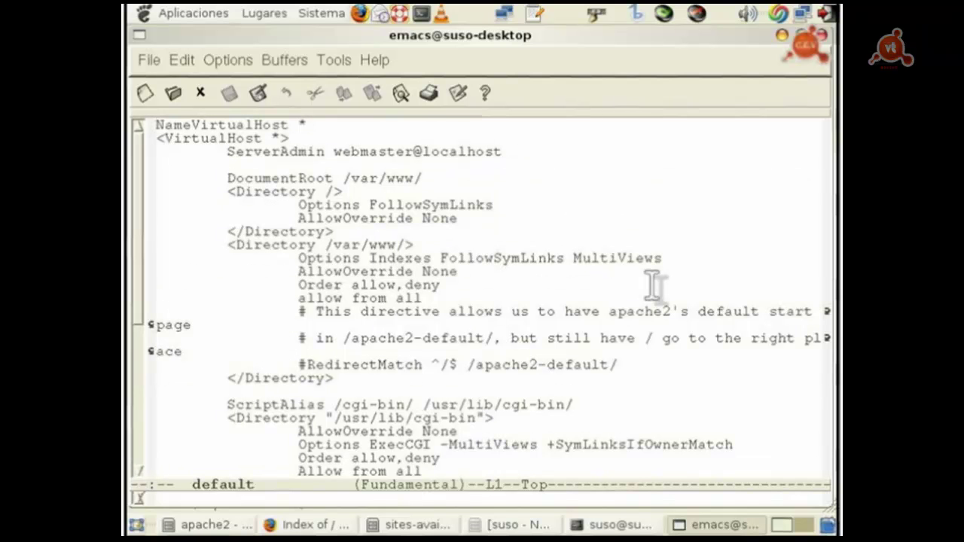
{"action": "key", "text": "Down"}
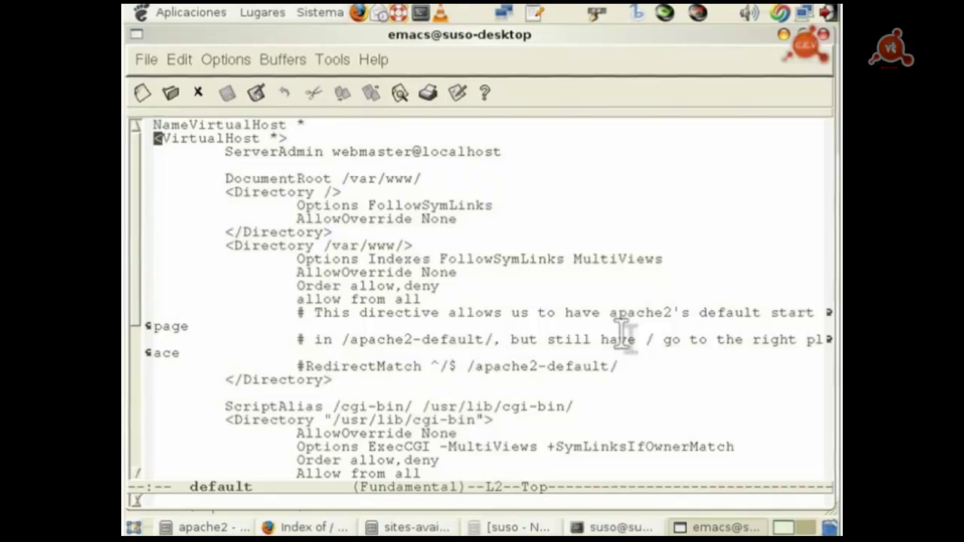
{"action": "key", "text": "Down"}
{"action": "key", "text": "Down"}
{"action": "key", "text": "Down"}
{"action": "key", "text": "Right"}
{"action": "key", "text": "Right"}
{"action": "key", "text": "Right"}
{"action": "key", "text": "Right"}
{"action": "key", "text": "Right"}
{"action": "key", "text": "Right"}
{"action": "key", "text": "Right"}
{"action": "key", "text": "Up"}
{"action": "key", "text": "Up"}
{"action": "key", "text": "Right"}
{"action": "key", "text": "Right"}
{"action": "key", "text": "Right"}
{"action": "key", "text": "Right"}
{"action": "key", "text": "Right"}
{"action": "key", "text": "Right"}
{"action": "key", "text": "Right"}
{"action": "key", "text": "Right"}
{"action": "key", "text": "Right"}
{"action": "key", "text": "Right"}
{"action": "key", "text": "Left"}
{"action": "key", "text": "Left"}
{"action": "key", "text": "Left"}
{"action": "key", "text": "Left"}
{"action": "key", "text": "Left"}
{"action": "key", "text": "Left"}
{"action": "key", "text": "Right"}
{"action": "key", "text": "Right"}
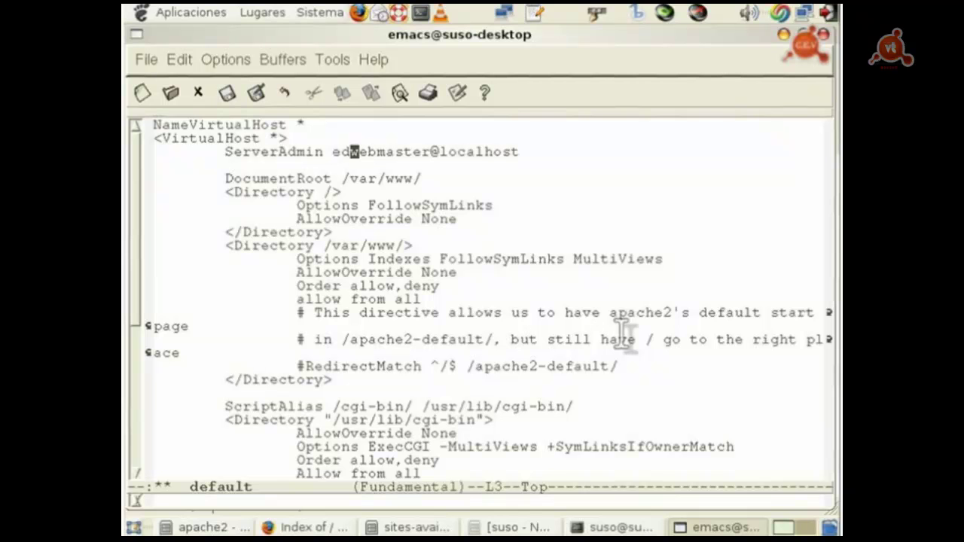
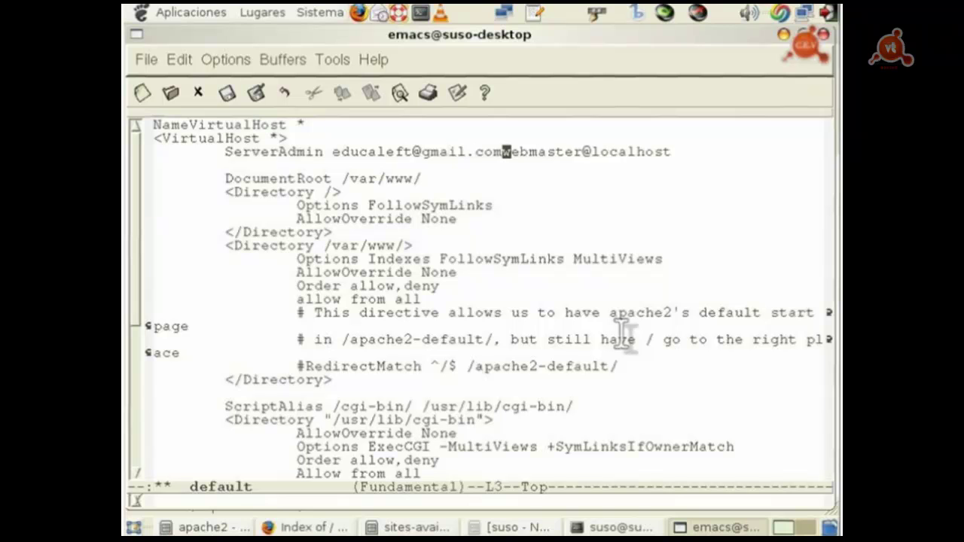
{"action": "key", "text": "Delete"}
{"action": "key", "text": "Delete"}
{"action": "key", "text": "Delete"}
{"action": "key", "text": "Delete"}
{"action": "key", "text": "Delete"}
{"action": "key", "text": "Delete"}
{"action": "key", "text": "Delete"}
{"action": "key", "text": "Delete"}
{"action": "key", "text": "Delete"}
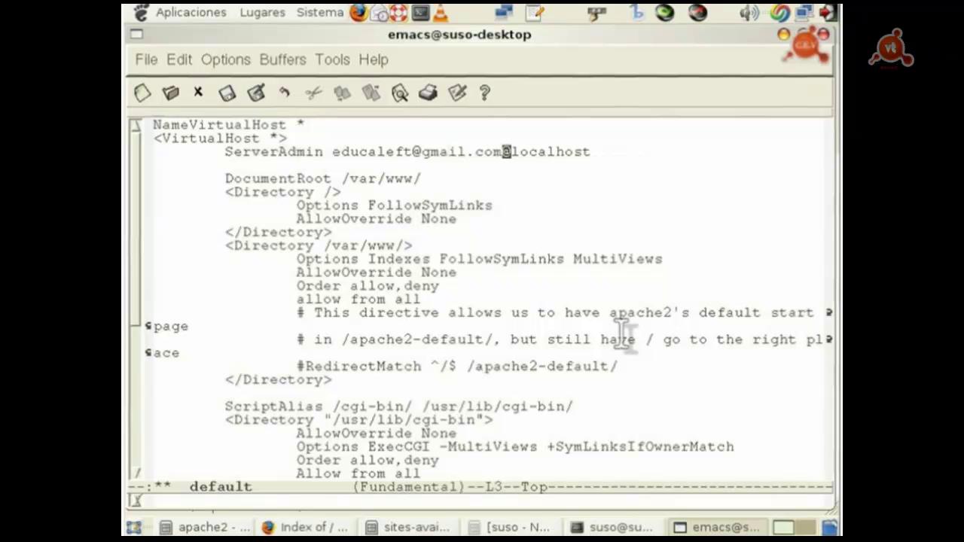
{"action": "key", "text": "Delete"}
{"action": "key", "text": "Delete"}
{"action": "key", "text": "Delete"}
{"action": "key", "text": "Delete"}
{"action": "key", "text": "Delete"}
{"action": "key", "text": "Delete"}
{"action": "key", "text": "Delete"}
{"action": "key", "text": "Delete"}
{"action": "key", "text": "Delete"}
{"action": "key", "text": "Delete"}
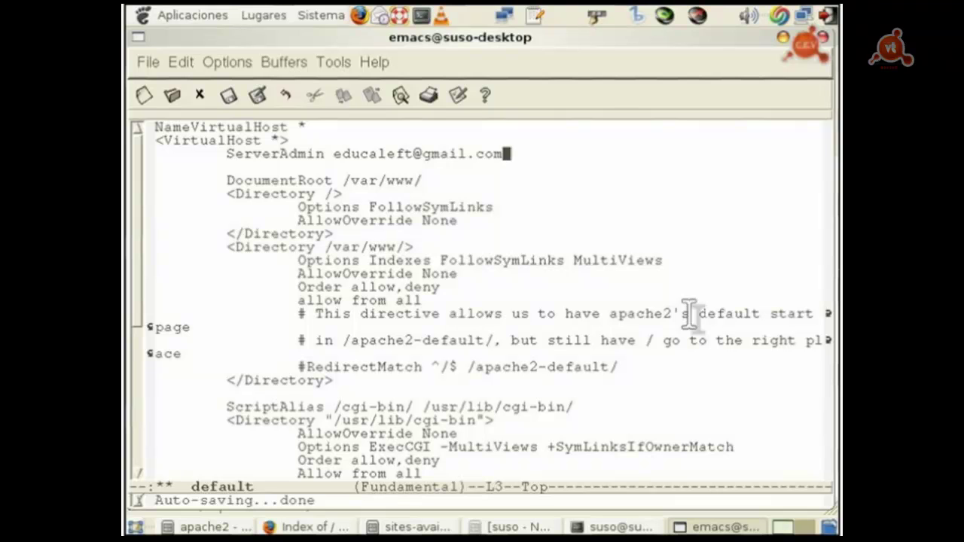
Step: Uncomment the RedirectMatch ^/$ /apache2-default/ line by deleting its leading #
{"action": "key", "text": "Down"}
{"action": "key", "text": "Down"}
{"action": "key", "text": "Down"}
{"action": "key", "text": "Down"}
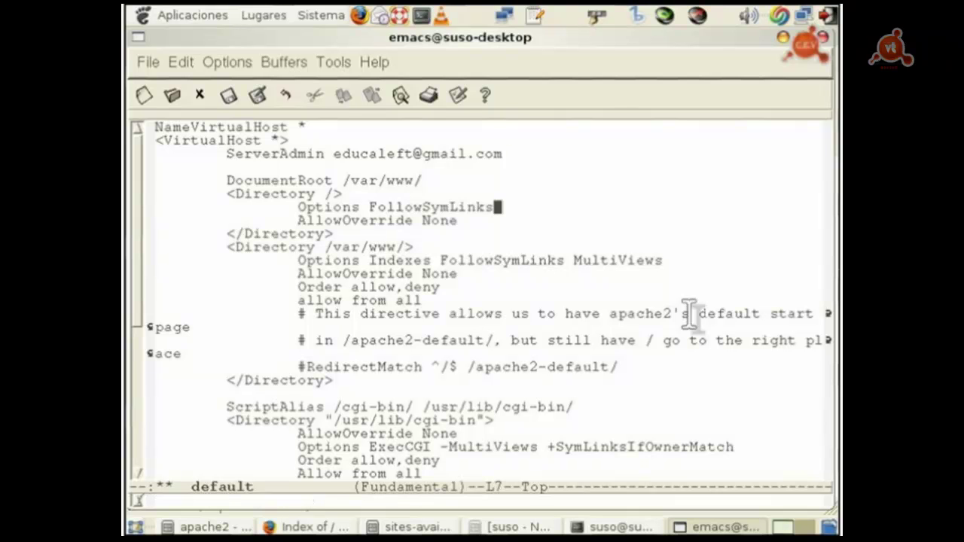
{"action": "key", "text": "Down"}
{"action": "key", "text": "Down"}
{"action": "key", "text": "Down"}
{"action": "key", "text": "Down"}
{"action": "key", "text": "Down"}
{"action": "key", "text": "Down"}
{"action": "key", "text": "Down"}
{"action": "key", "text": "Down"}
{"action": "key", "text": "Down"}
{"action": "key", "text": "Down"}
{"action": "key", "text": "Down"}
{"action": "key", "text": "Down"}
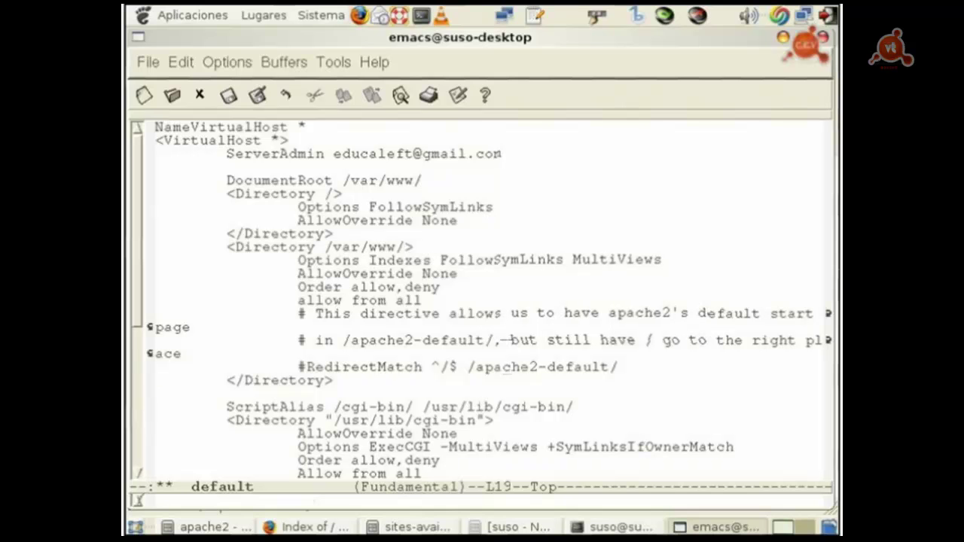
{"action": "key", "text": "Up"}
{"action": "key", "text": "Up"}
{"action": "key", "text": "Up"}
{"action": "key", "text": "Up"}
{"action": "key", "text": "Up"}
{"action": "key", "text": "Up"}
{"action": "key", "text": "Up"}
{"action": "key", "text": "Up"}
{"action": "key", "text": "Up"}
{"action": "key", "text": "Up"}
{"action": "key", "text": "Up"}
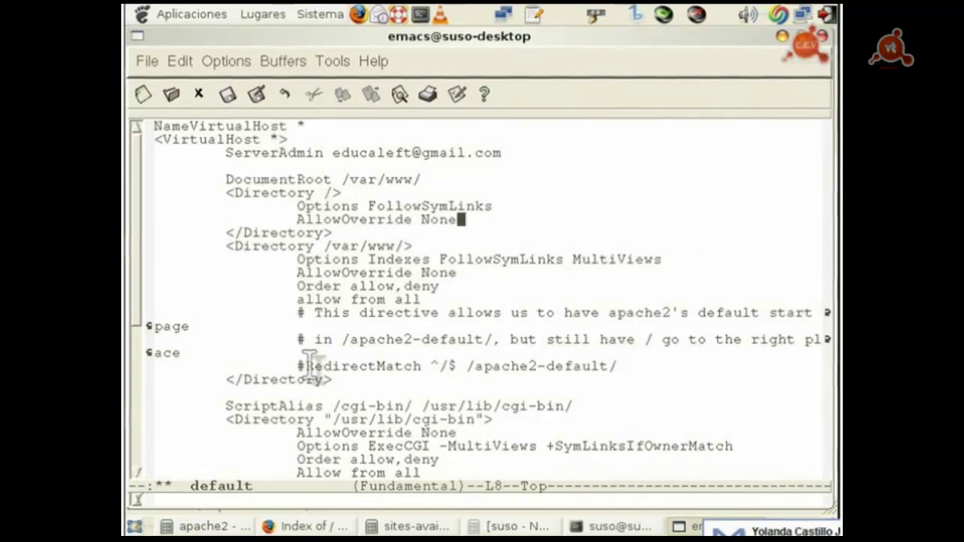
{"action": "left_click", "coordinate": [310, 365]}
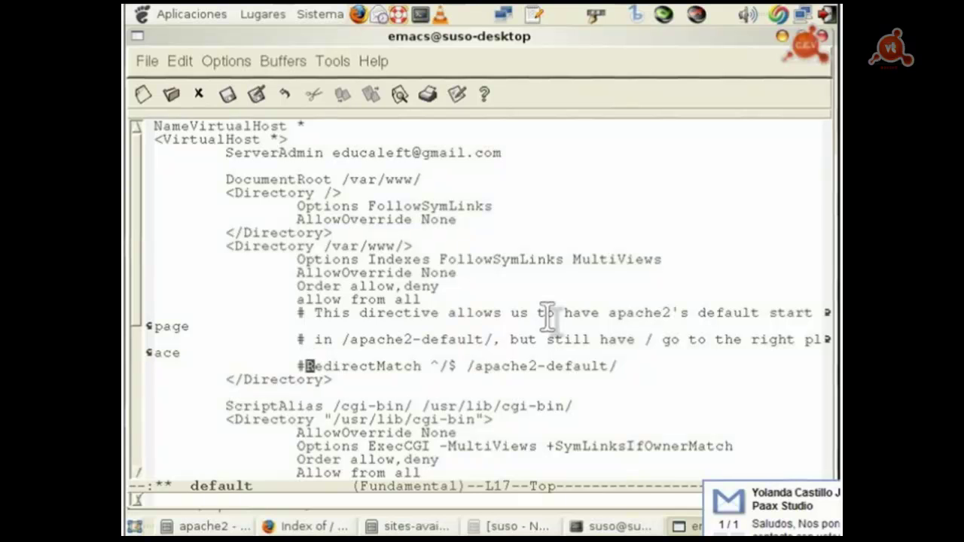
{"action": "key", "text": "Left"}
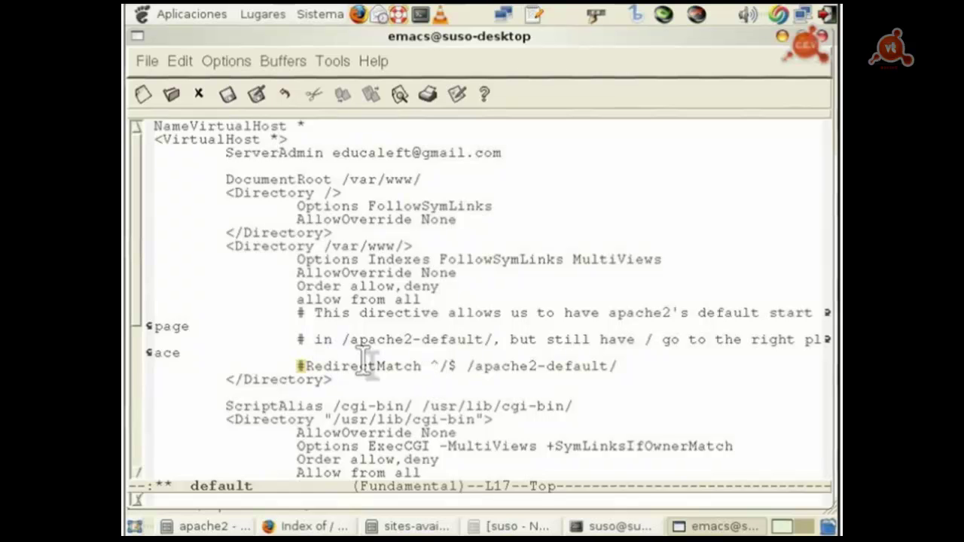
{"action": "key", "text": "Delete"}
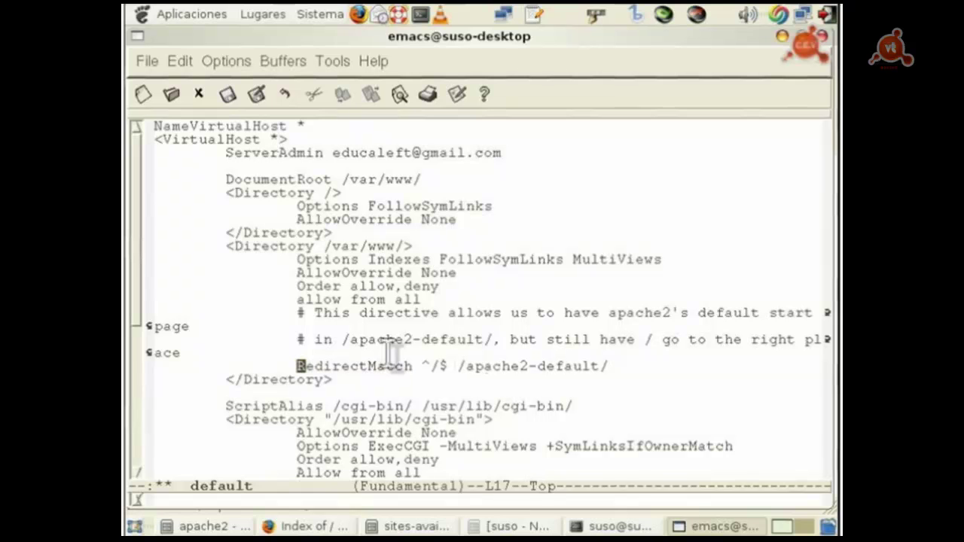
Step: Check the active RedirectMatch line and save the default site file
{"action": "key", "text": "Up"}
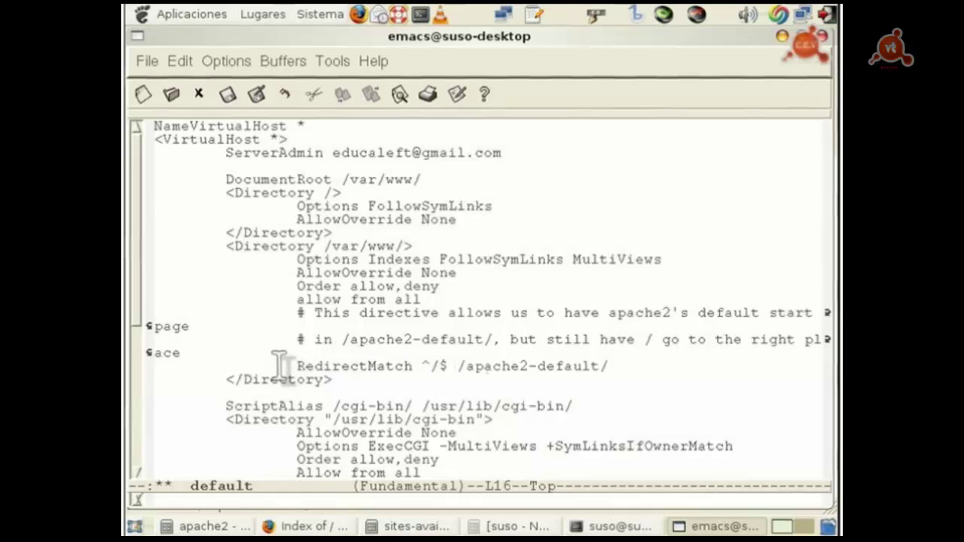
{"action": "left_click_drag", "start_coordinate": [279, 365], "coordinate": [620, 367]}
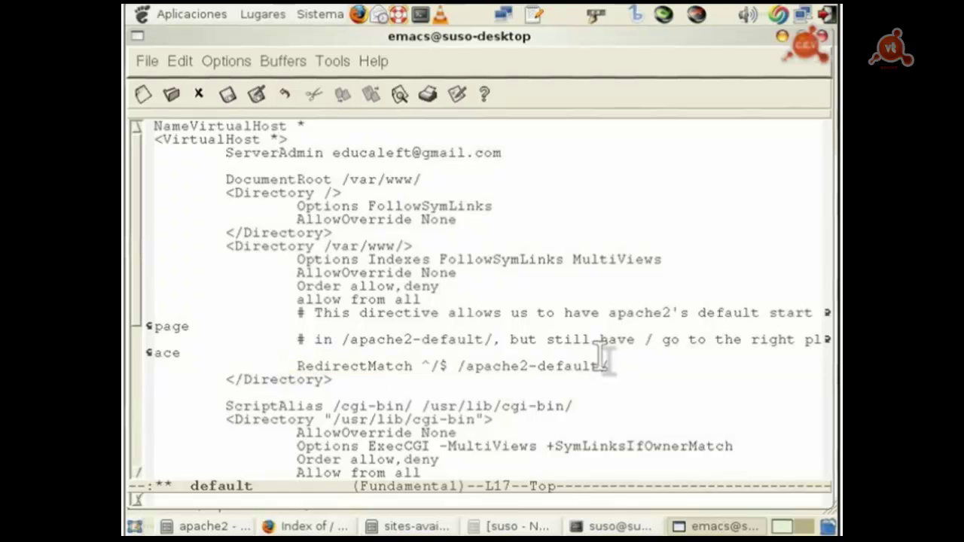
{"action": "key", "text": "Up"}
{"action": "left_click_drag", "start_coordinate": [466, 366], "coordinate": [500, 366]}
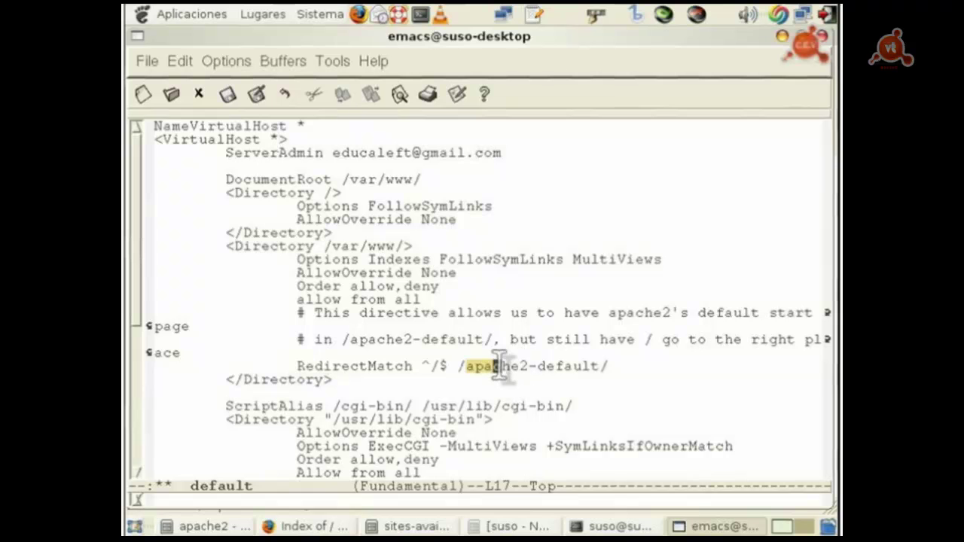
{"action": "left_click", "coordinate": [618, 368]}
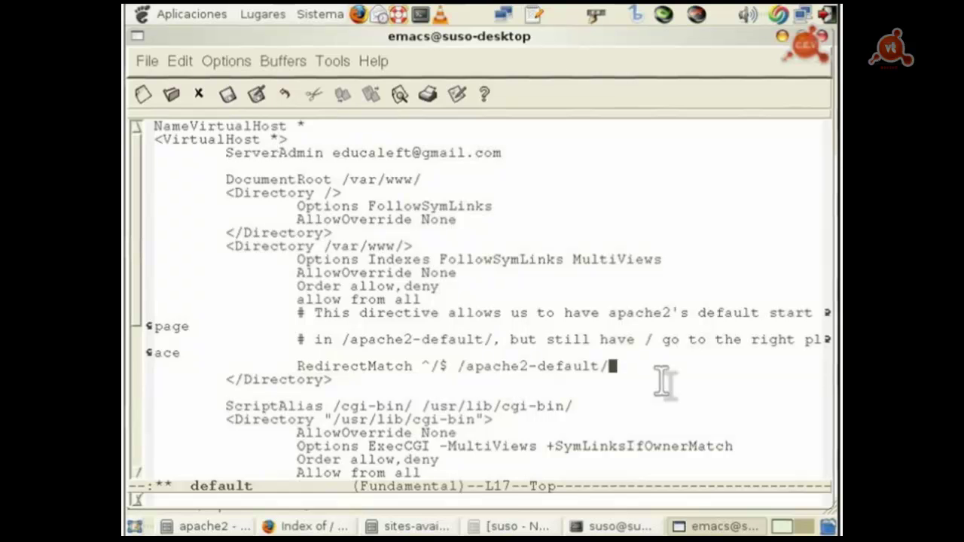
{"action": "left_click", "coordinate": [298, 367]}
{"action": "key", "text": "Up"}
{"action": "double_click", "coordinate": [316, 366]}
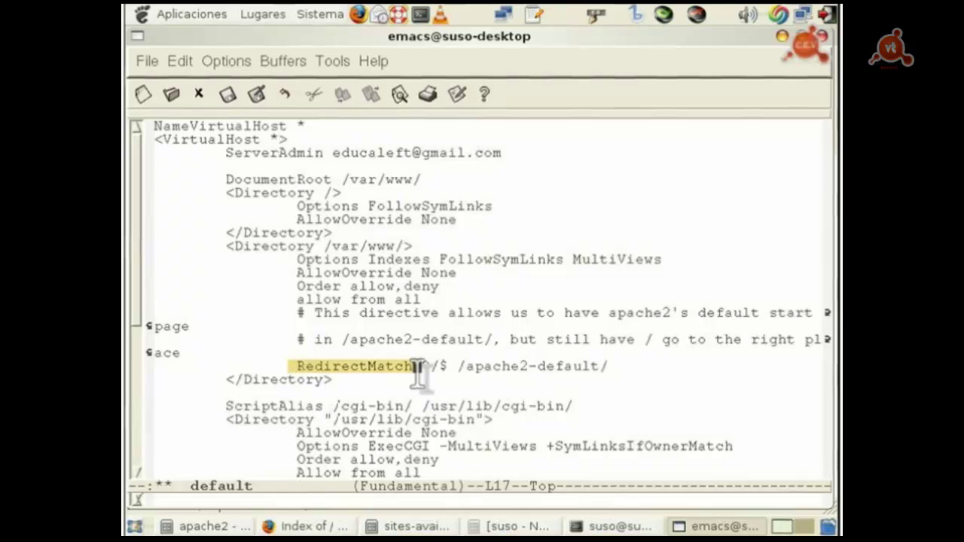
{"action": "left_click_drag", "start_coordinate": [461, 367], "coordinate": [595, 367]}
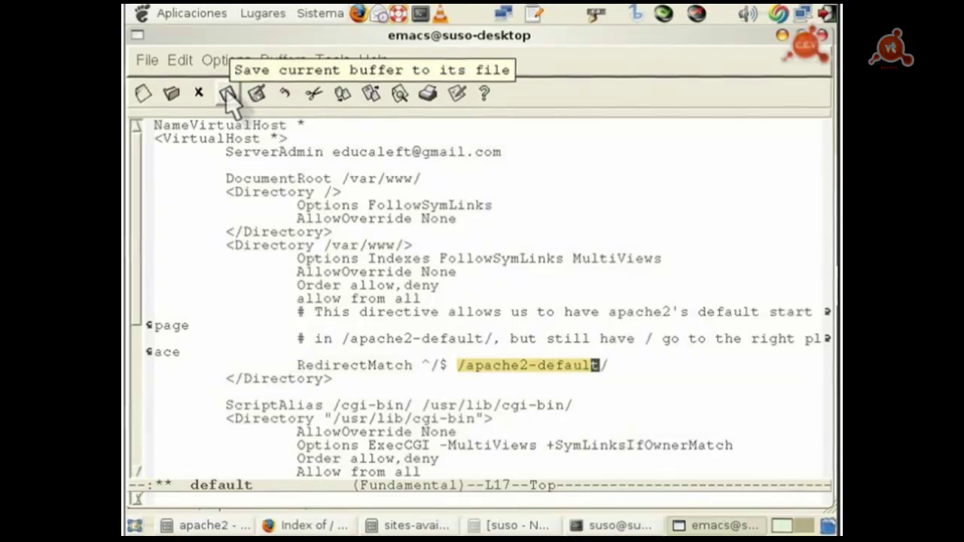
{"action": "left_click", "coordinate": [226, 92]}
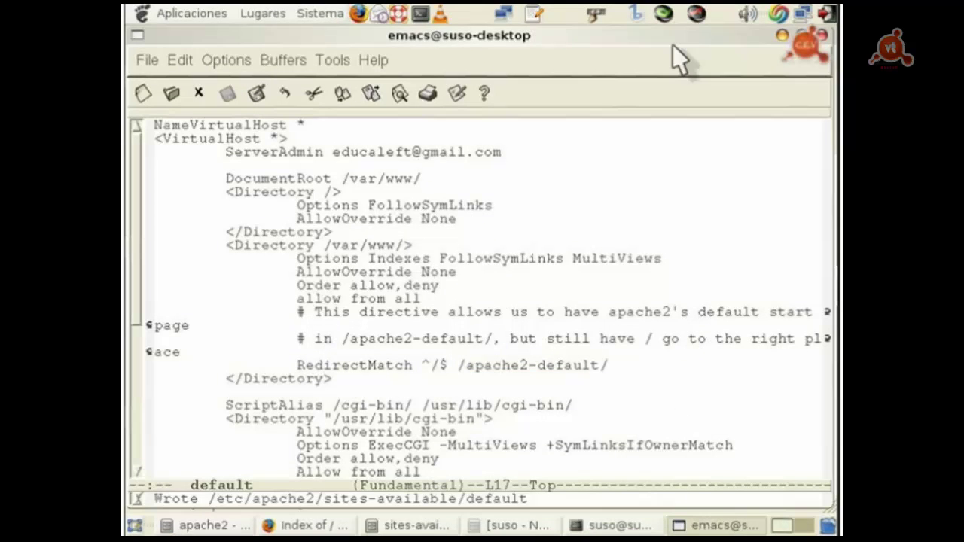
Step: Close Emacs, run sudo /etc/init.d/apache2 restart, then close the terminal
{"action": "left_click", "coordinate": [822, 35]}
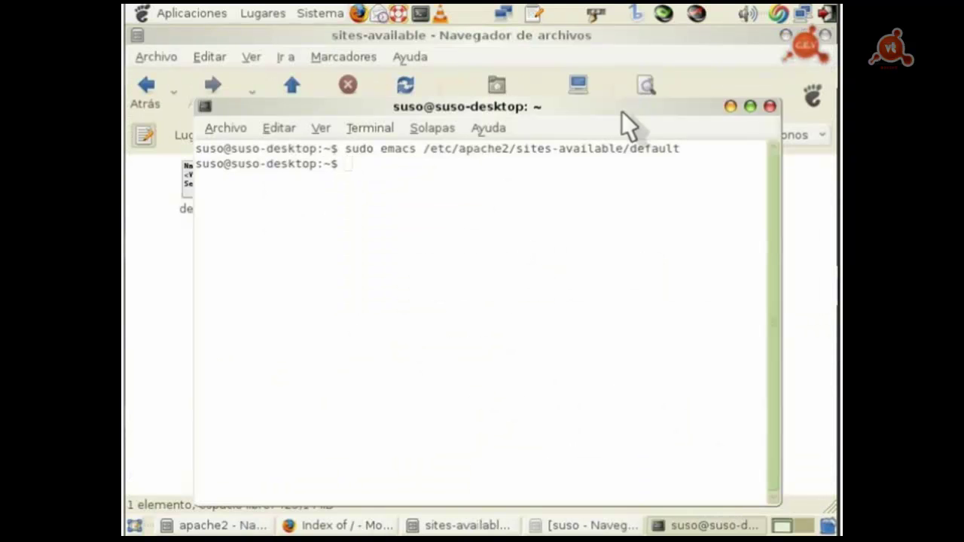
{"action": "left_click_drag", "start_coordinate": [622, 111], "coordinate": [622, 96]}
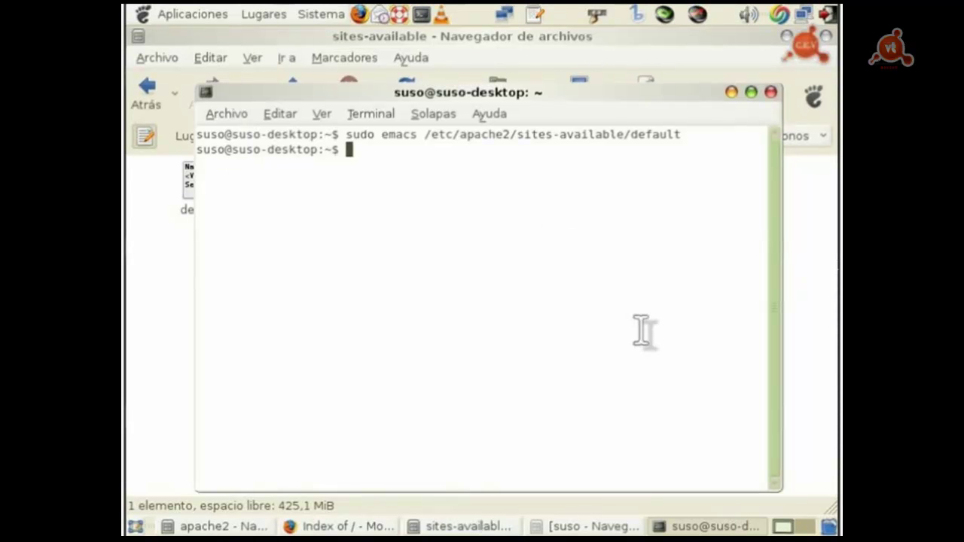
{"action": "type", "text": "sudo"}
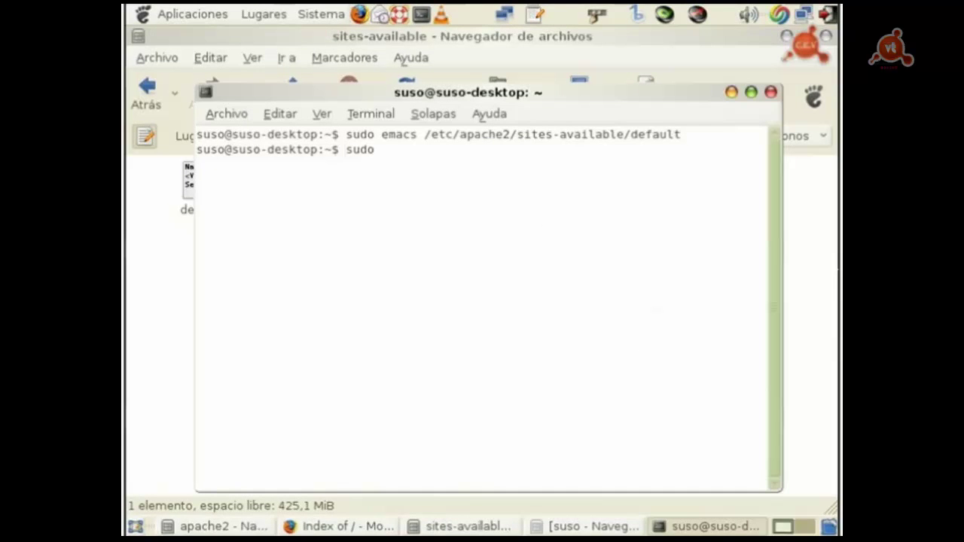
{"action": "type", "text": " /etc/init.d/apache"}
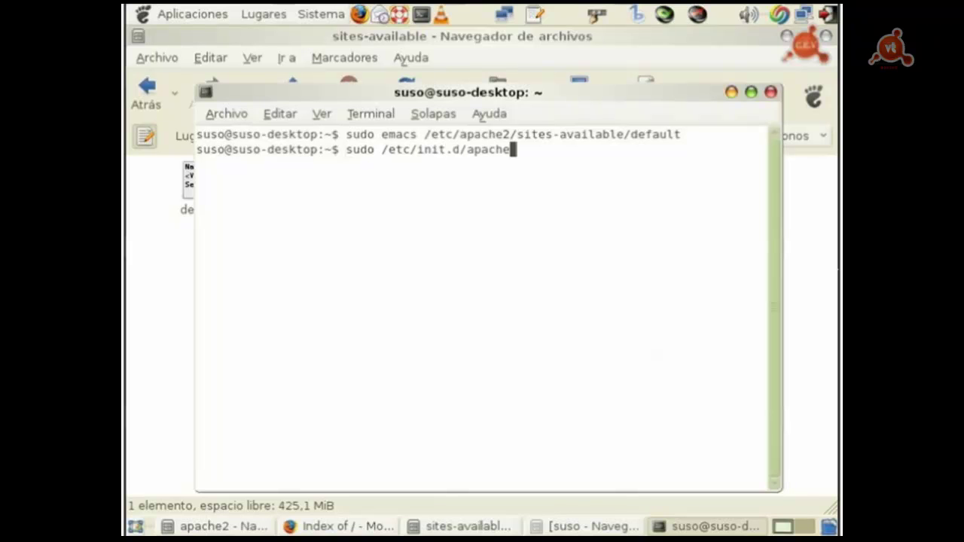
{"action": "type", "text": "2 restart"}
{"action": "key", "text": "Return"}
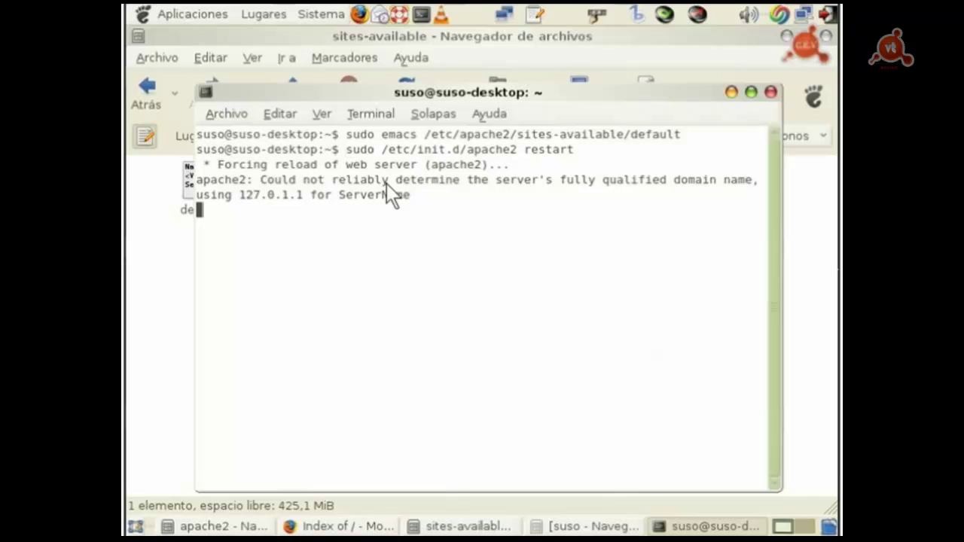
{"action": "left_click", "coordinate": [773, 91]}
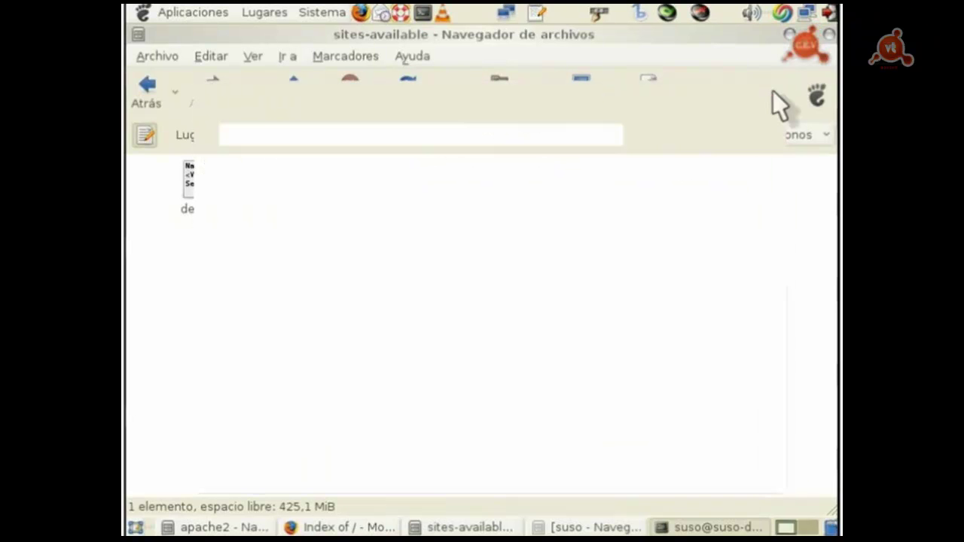
Step: Follow localhost's apache2-default/ link to view the It works! page, then return to the file manager
{"action": "left_click", "coordinate": [385, 524]}
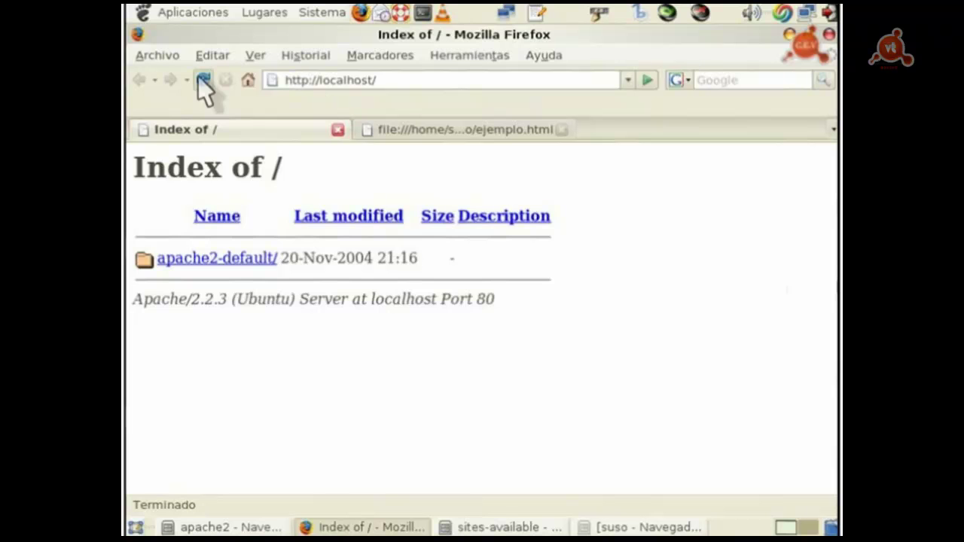
{"action": "left_click", "coordinate": [217, 257]}
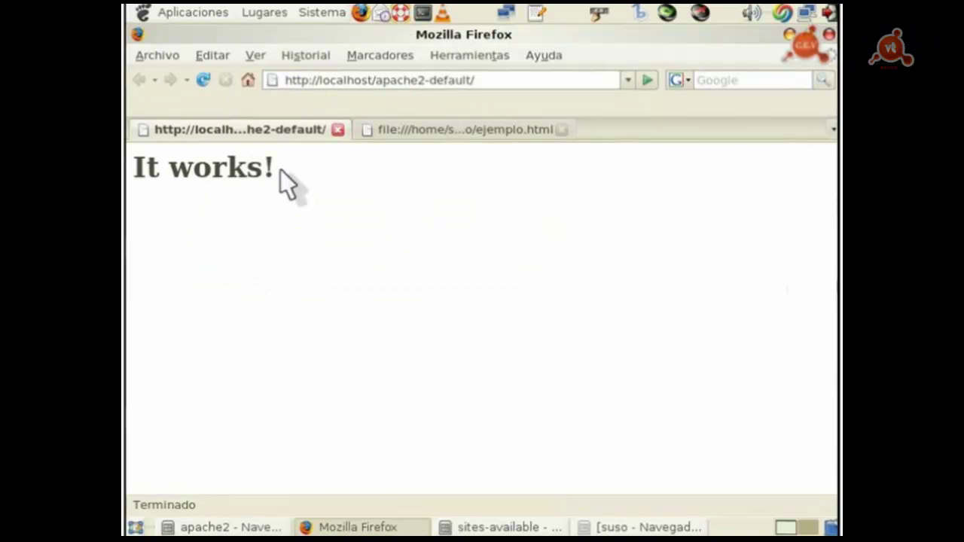
{"action": "left_click_drag", "start_coordinate": [134, 168], "coordinate": [303, 175]}
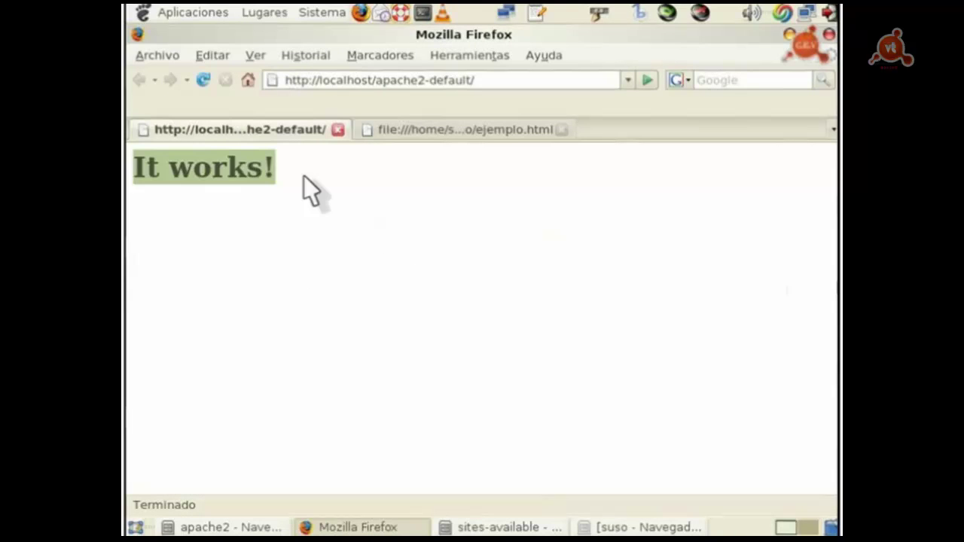
{"action": "left_click", "coordinate": [304, 175]}
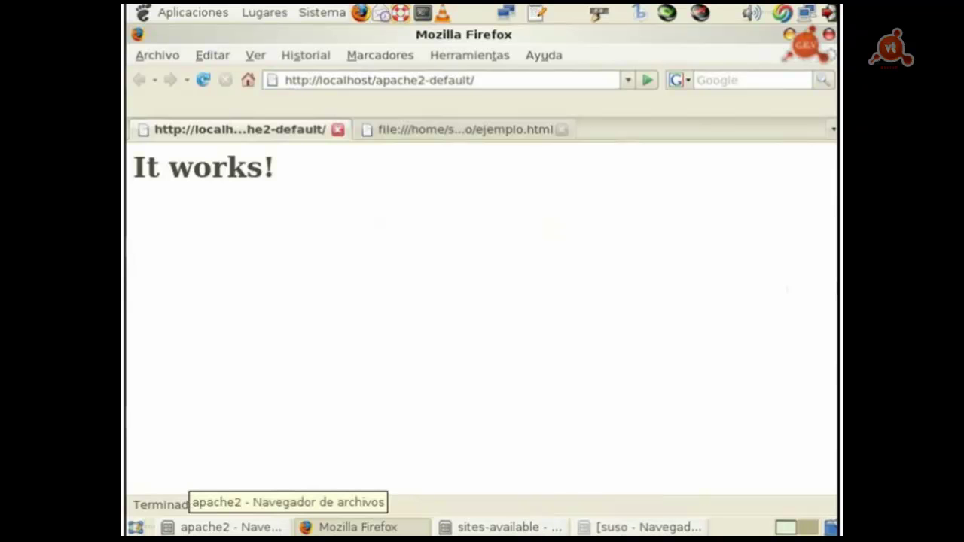
{"action": "left_click", "coordinate": [225, 527]}
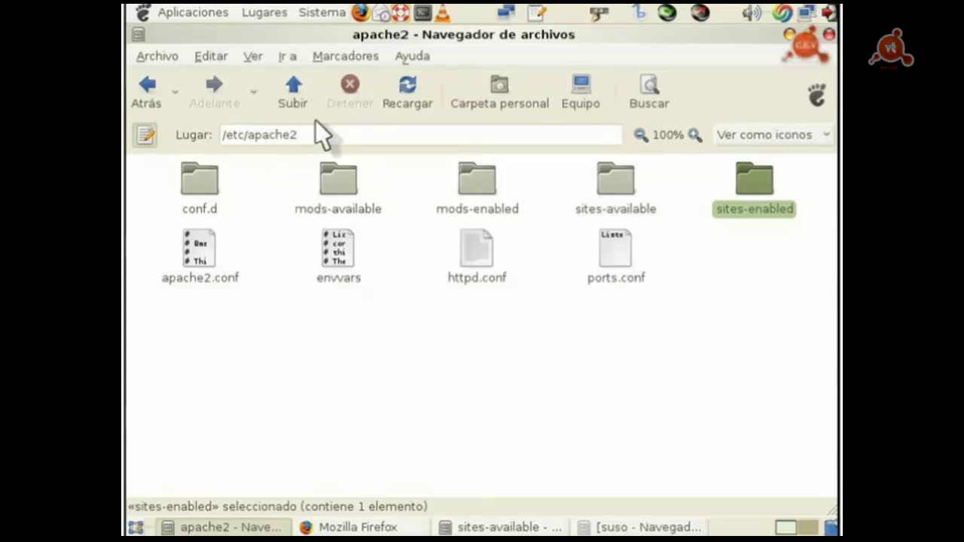
Step: Go to /var/www/apache2-default and open index.html in the text editor, highlighting its It works! text
{"action": "left_click", "coordinate": [298, 93]}
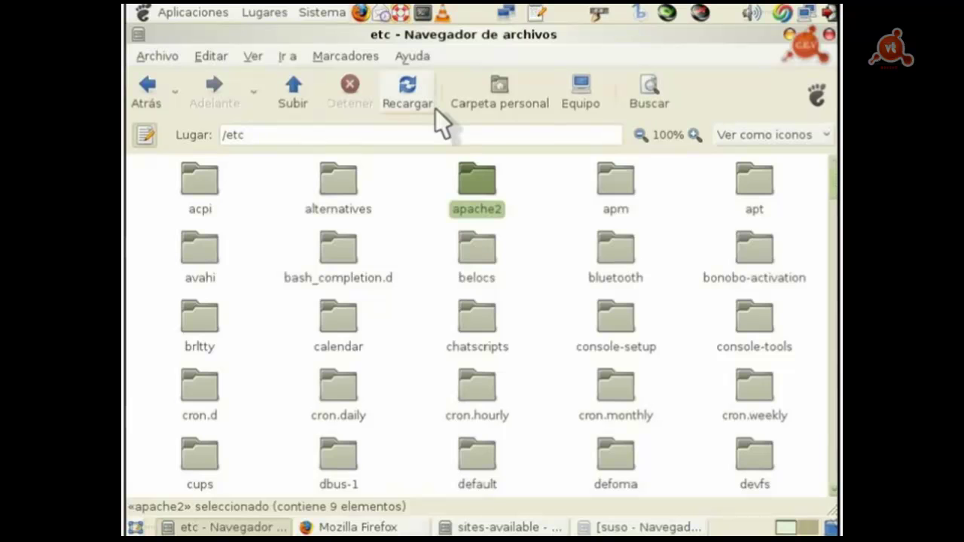
{"action": "key", "text": "alt+Up"}
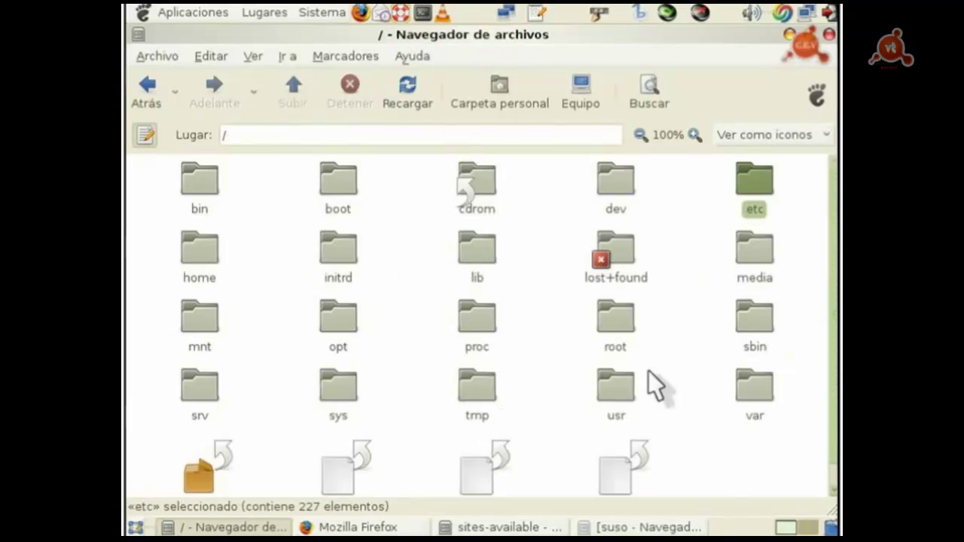
{"action": "double_click", "coordinate": [760, 384]}
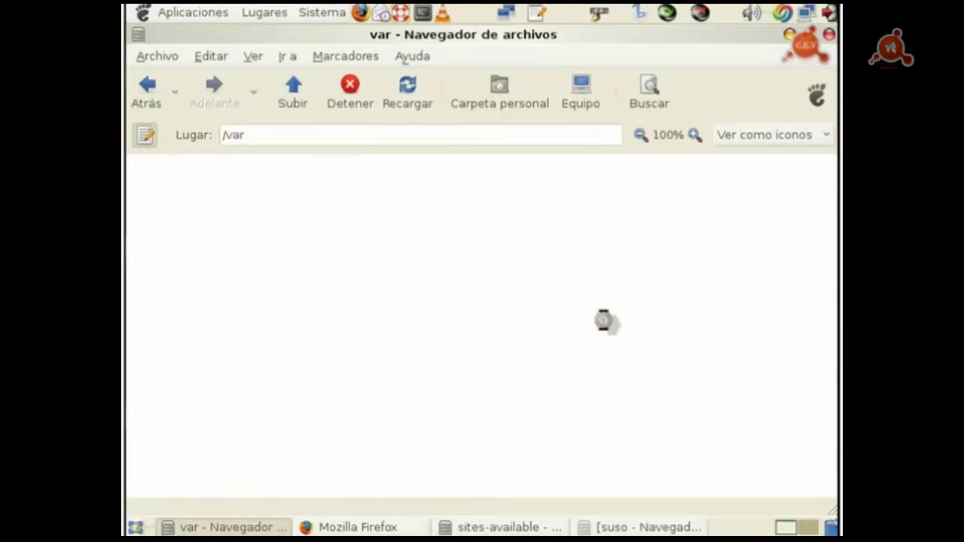
{"action": "double_click", "coordinate": [172, 181]}
{"action": "double_click", "coordinate": [172, 181]}
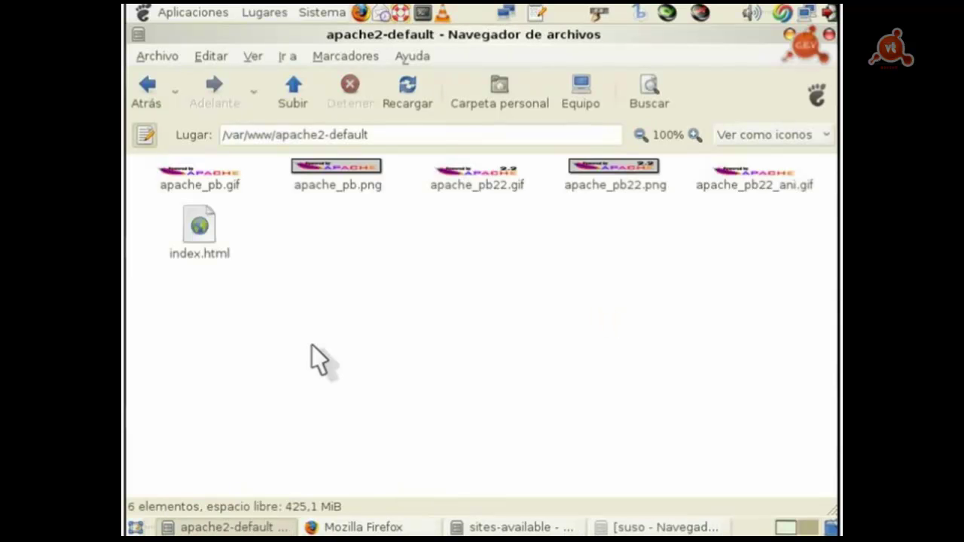
{"action": "key", "text": "Down"}
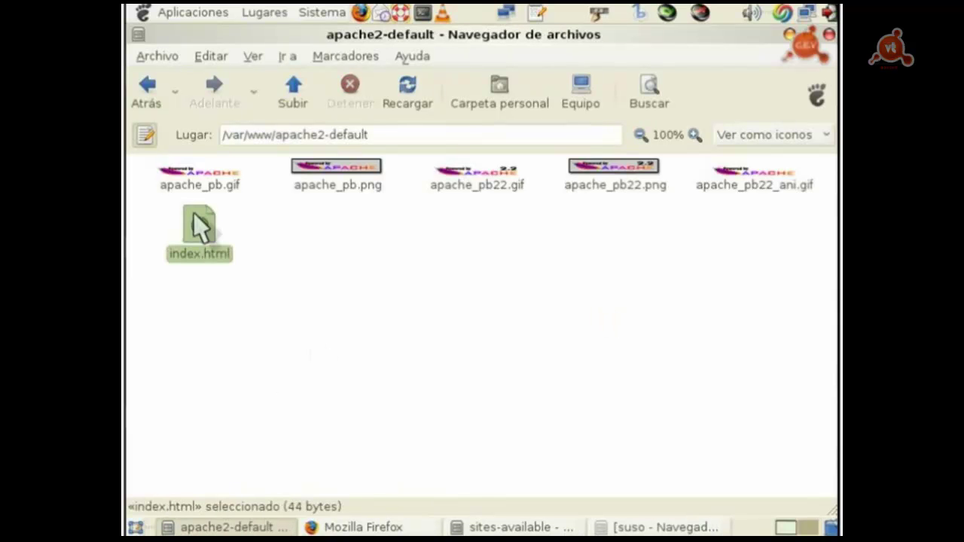
{"action": "right_click", "coordinate": [199, 227]}
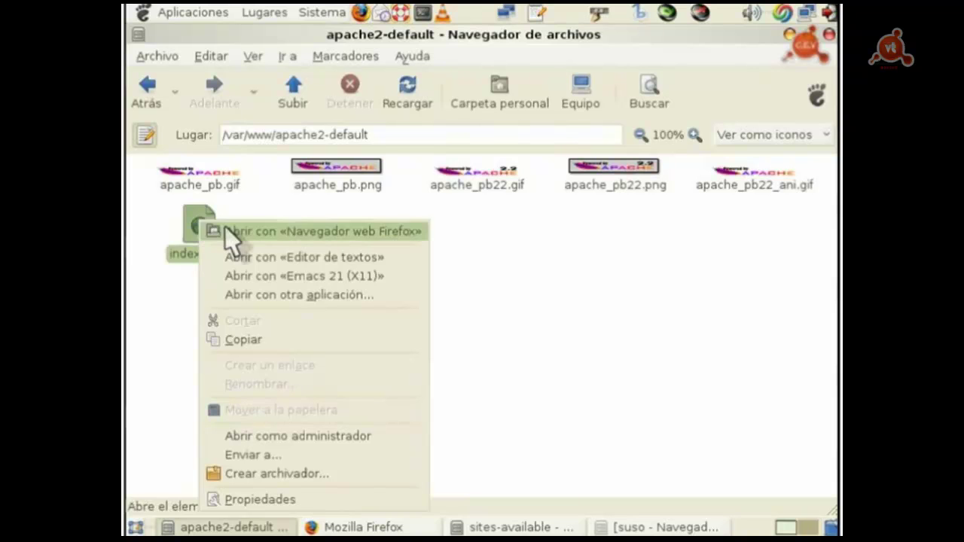
{"action": "left_click", "coordinate": [245, 258]}
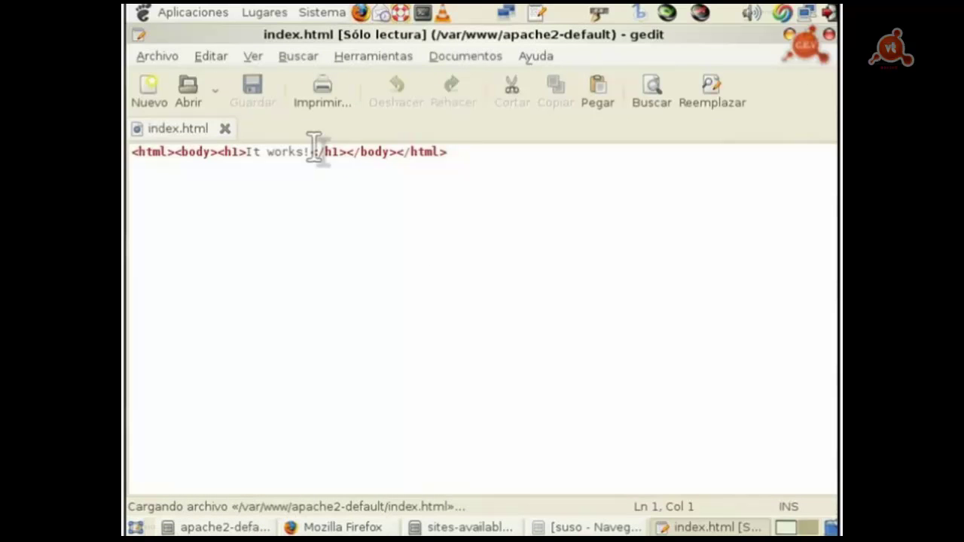
{"action": "left_click_drag", "start_coordinate": [314, 151], "coordinate": [248, 162]}
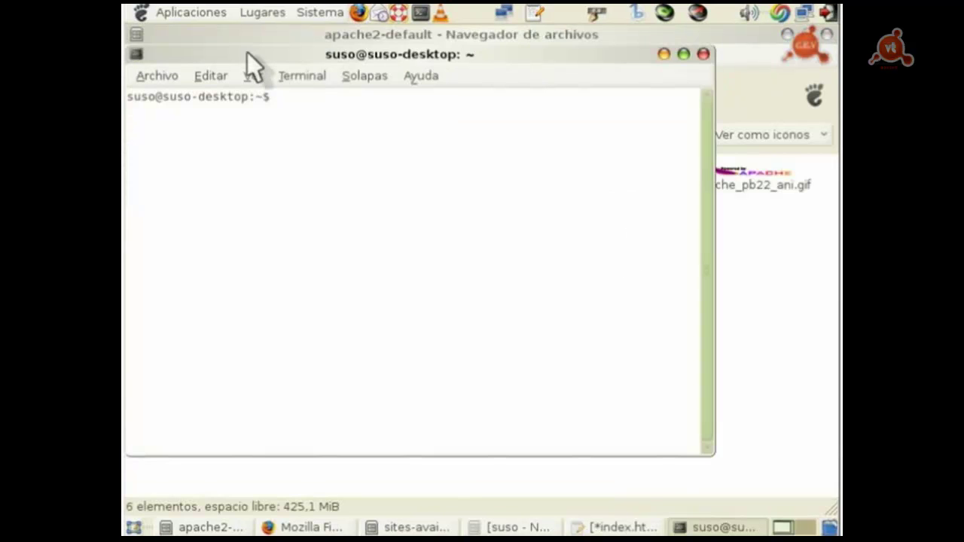
Step: Paste and run sudo emacs /var/www/apache2-default/index.html in the terminal
{"action": "left_click_drag", "start_coordinate": [247, 52], "coordinate": [367, 57]}
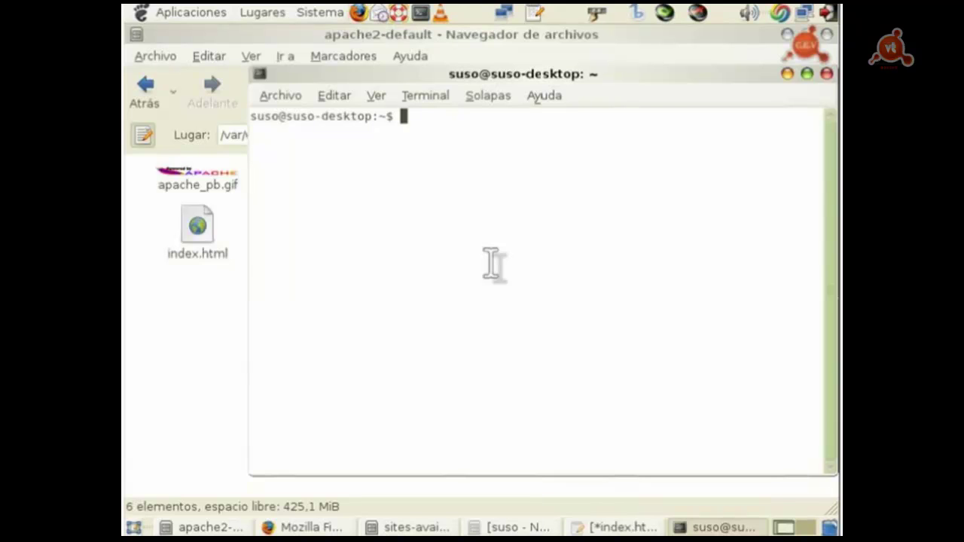
{"action": "left_click_drag", "start_coordinate": [650, 87], "coordinate": [607, 81]}
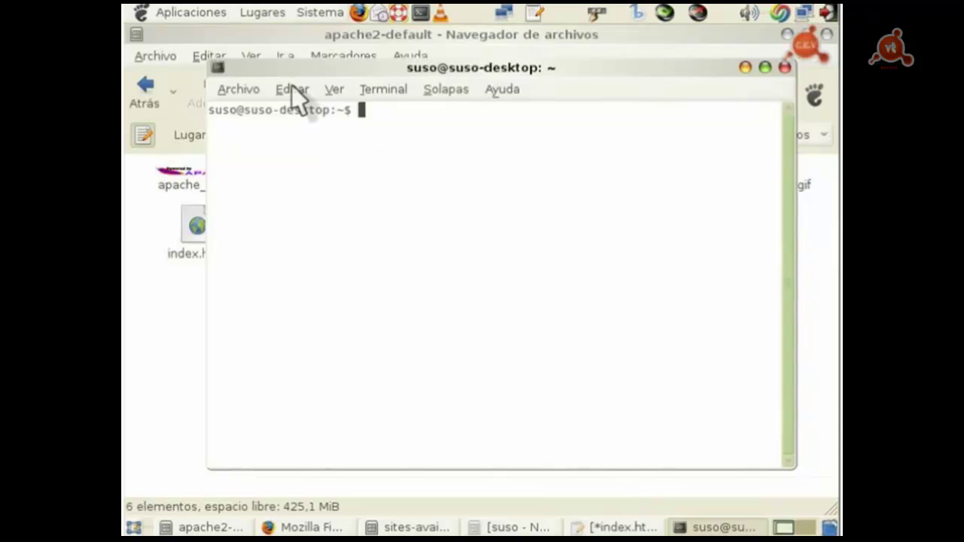
{"action": "middle_click", "coordinate": [374, 113]}
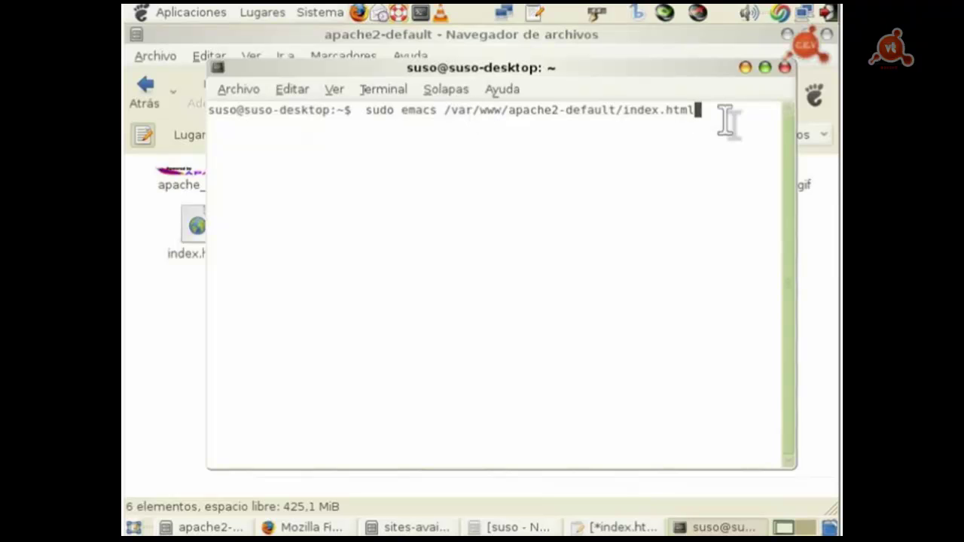
{"action": "key", "text": "Return"}
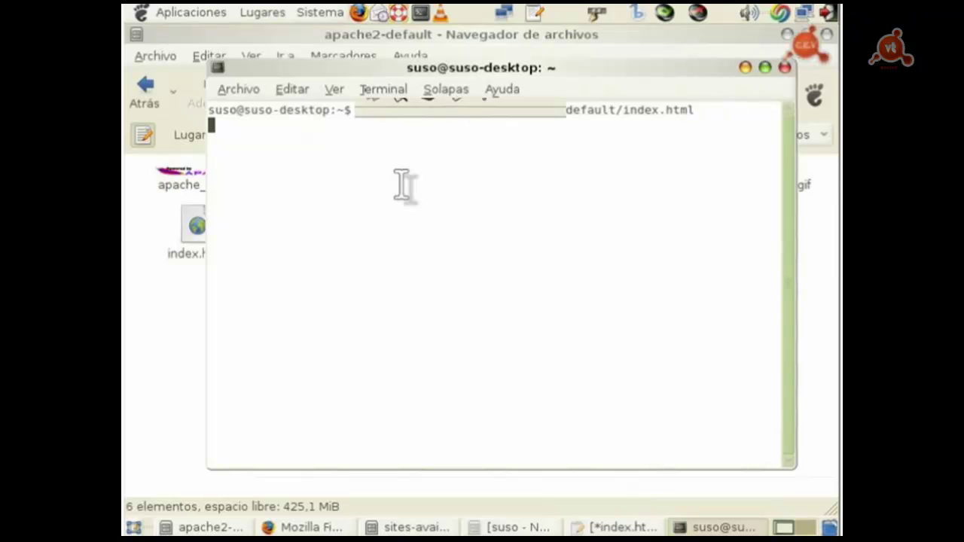
Step: Replace the heading 'It works!' with '¡El Servidor Apache está funcionando!', then save and close Emacs
{"action": "left_click", "coordinate": [372, 125]}
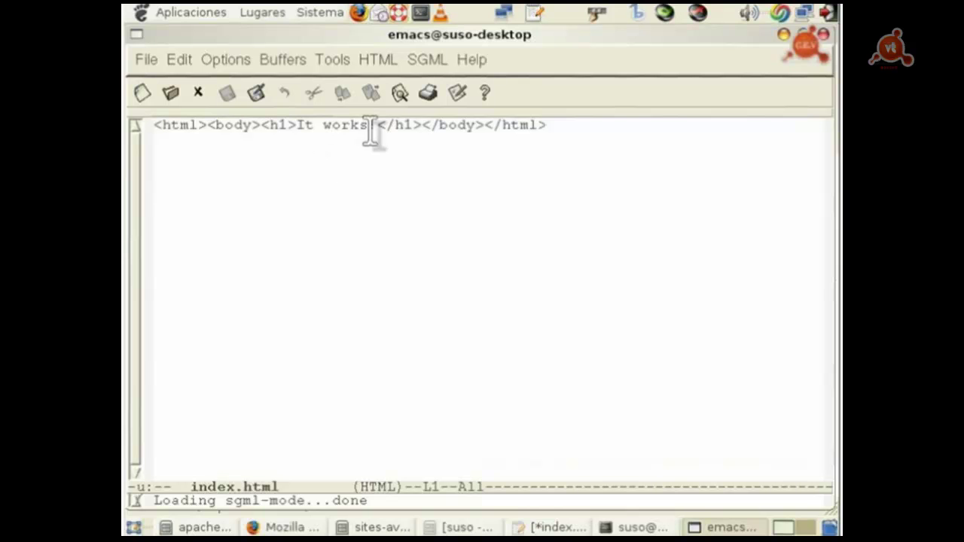
{"action": "left_click", "coordinate": [365, 125]}
{"action": "left_click_drag", "start_coordinate": [367, 125], "coordinate": [304, 125]}
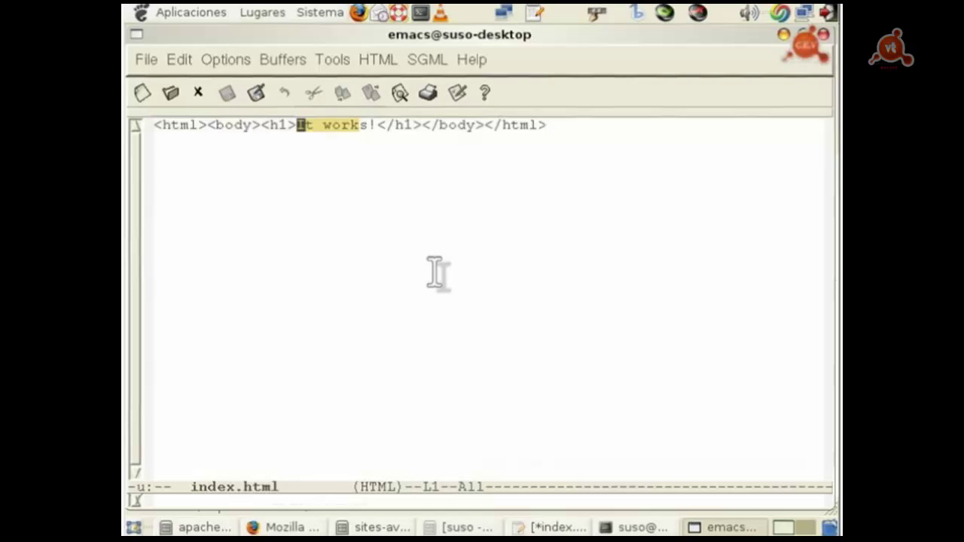
{"action": "type", "text": "El "}
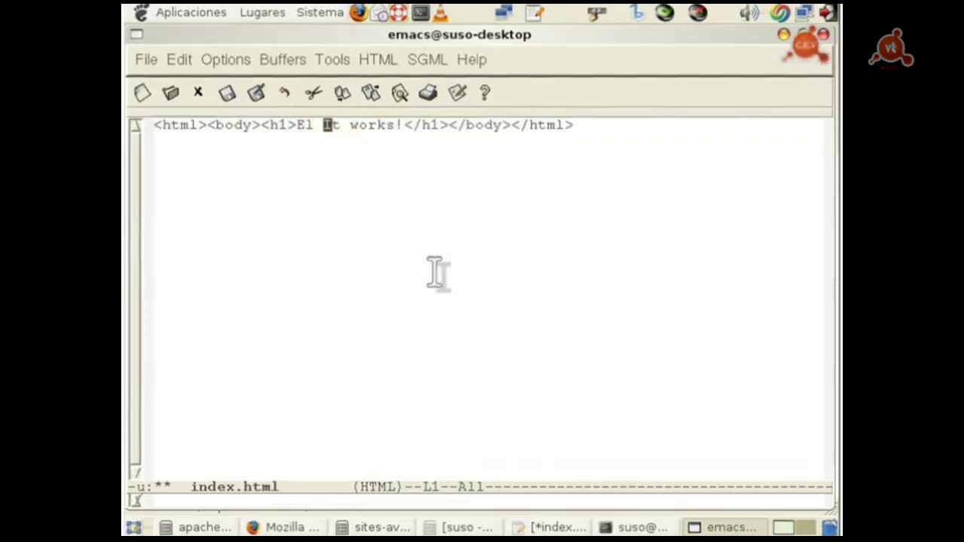
{"action": "type", "text": "Servidor Apache "}
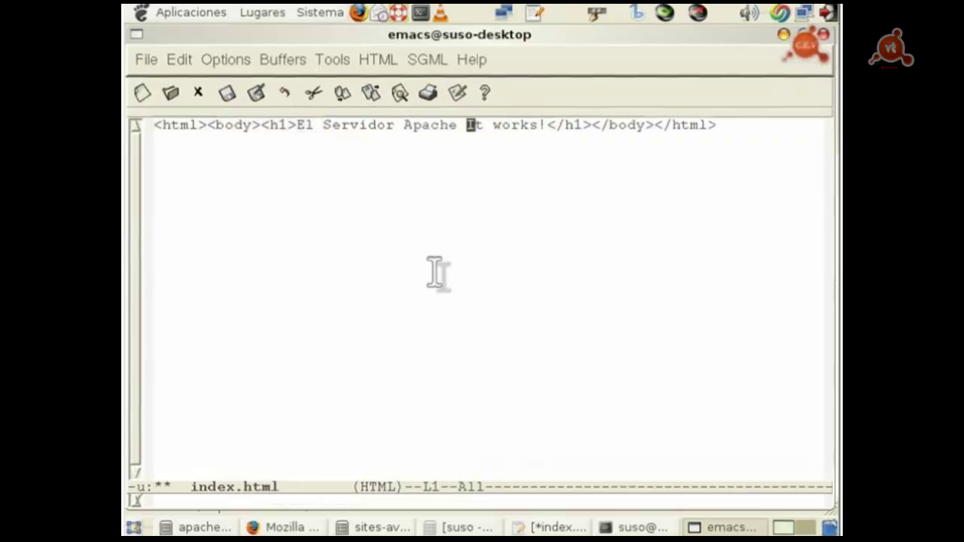
{"action": "type", "text": "está funcioa"}
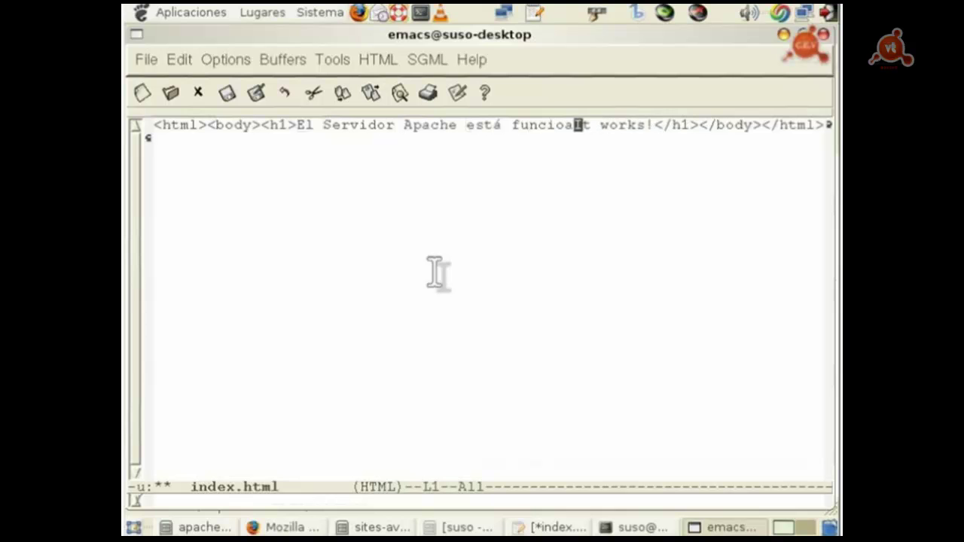
{"action": "key", "text": "BackSpace"}
{"action": "type", "text": "nando"}
{"action": "key", "text": "Delete"}
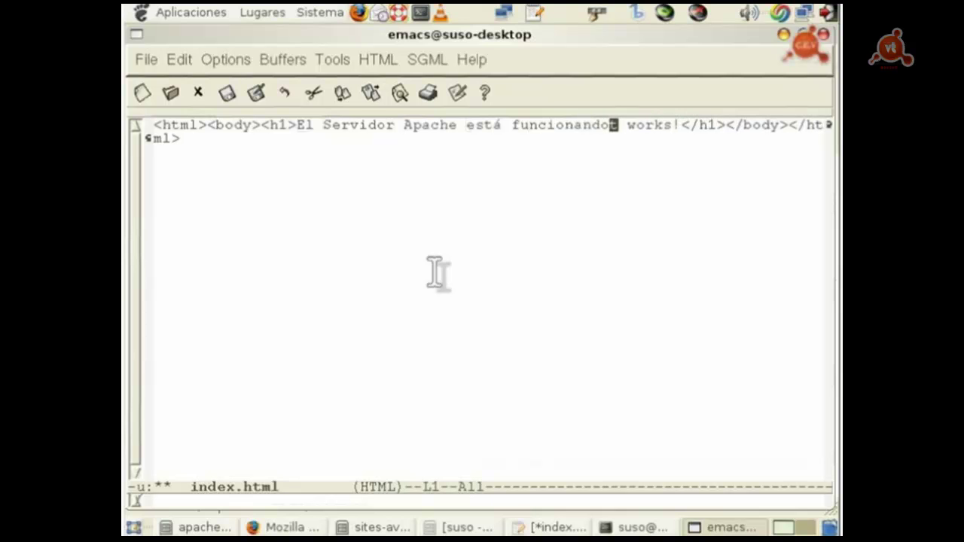
{"action": "key", "text": "Delete"}
{"action": "key", "text": "Delete"}
{"action": "key", "text": "Delete"}
{"action": "key", "text": "Delete"}
{"action": "key", "text": "Delete"}
{"action": "key", "text": "Delete"}
{"action": "key", "text": "Delete"}
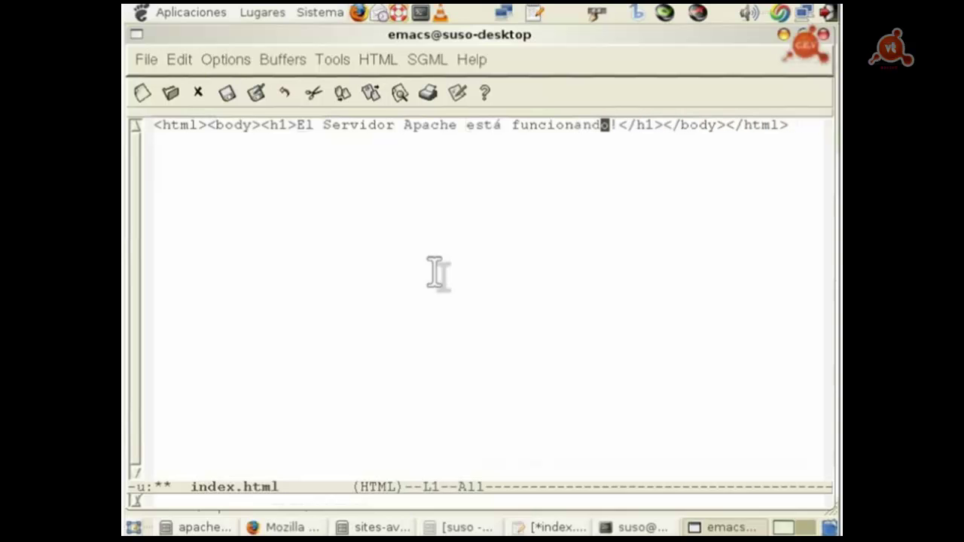
{"action": "key", "text": "Left"}
{"action": "key", "text": "Left"}
{"action": "key", "text": "Left"}
{"action": "key", "text": "Left"}
{"action": "key", "text": "Left"}
{"action": "key", "text": "Left"}
{"action": "key", "text": "Left"}
{"action": "key", "text": "Left"}
{"action": "key", "text": "Left"}
{"action": "key", "text": "Left"}
{"action": "key", "text": "Left"}
{"action": "key", "text": "Left"}
{"action": "key", "text": "Left"}
{"action": "key", "text": "Left"}
{"action": "key", "text": "Left"}
{"action": "key", "text": "Left"}
{"action": "key", "text": "Left"}
{"action": "key", "text": "Left"}
{"action": "key", "text": "Left"}
{"action": "key", "text": "Left"}
{"action": "key", "text": "Left"}
{"action": "key", "text": "Left"}
{"action": "key", "text": "Left"}
{"action": "key", "text": "Left"}
{"action": "key", "text": "Left"}
{"action": "key", "text": "Left"}
{"action": "key", "text": "Left"}
{"action": "key", "text": "Left"}
{"action": "key", "text": "Left"}
{"action": "key", "text": "Left"}
{"action": "key", "text": "Left"}
{"action": "key", "text": "Left"}
{"action": "key", "text": "Left"}
{"action": "key", "text": "Left"}
{"action": "type", "text": "¡"}
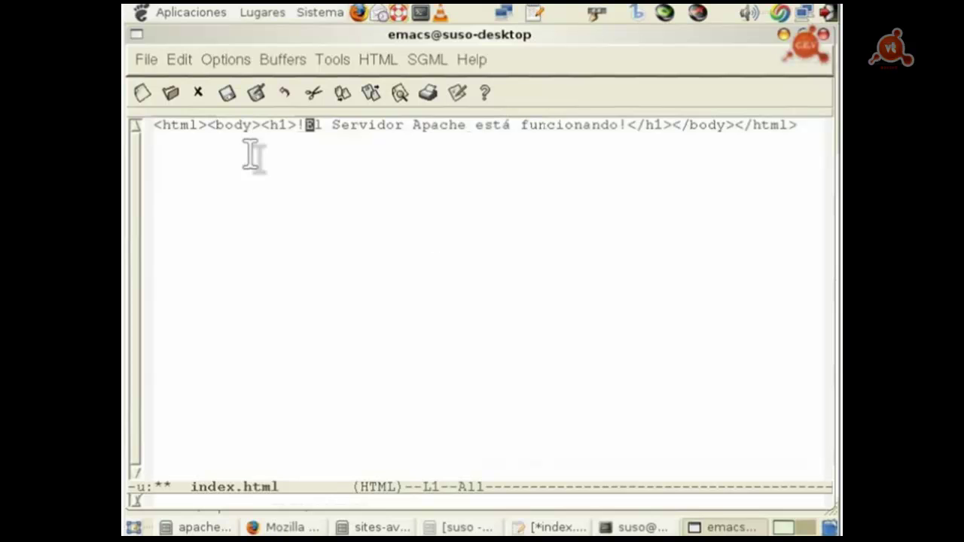
{"action": "left_click", "coordinate": [230, 94]}
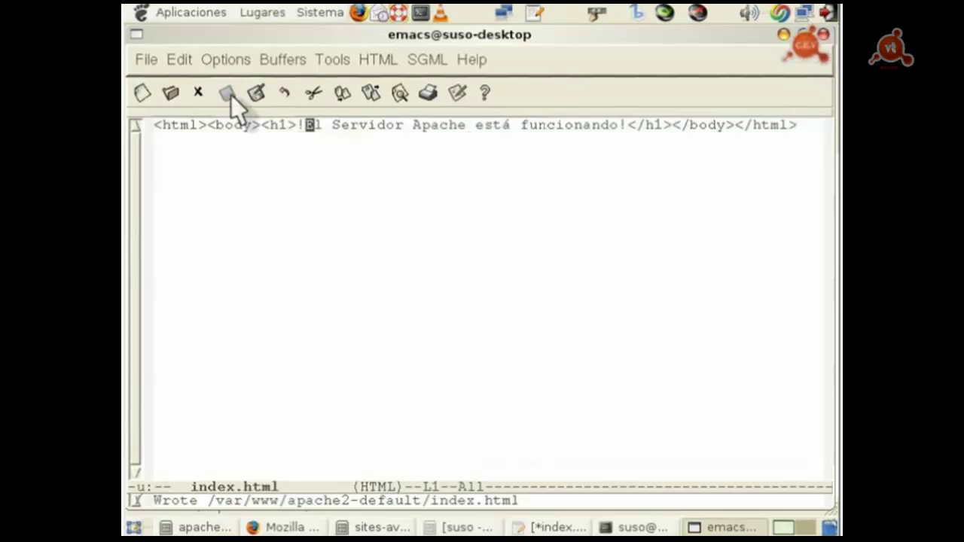
{"action": "left_click", "coordinate": [823, 35]}
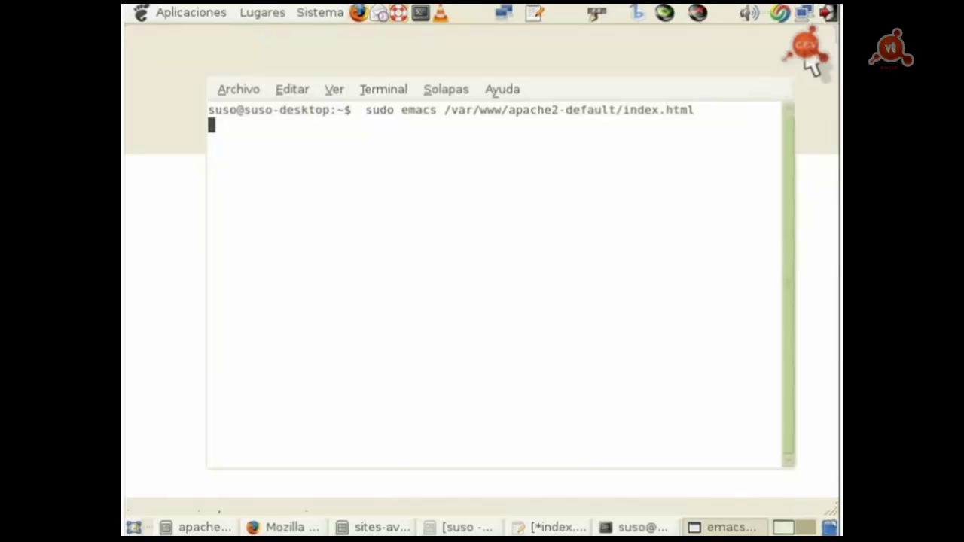
Step: Close the terminal and reload localhost/apache2-default to show the Spanish Apache heading
{"action": "left_click", "coordinate": [786, 67]}
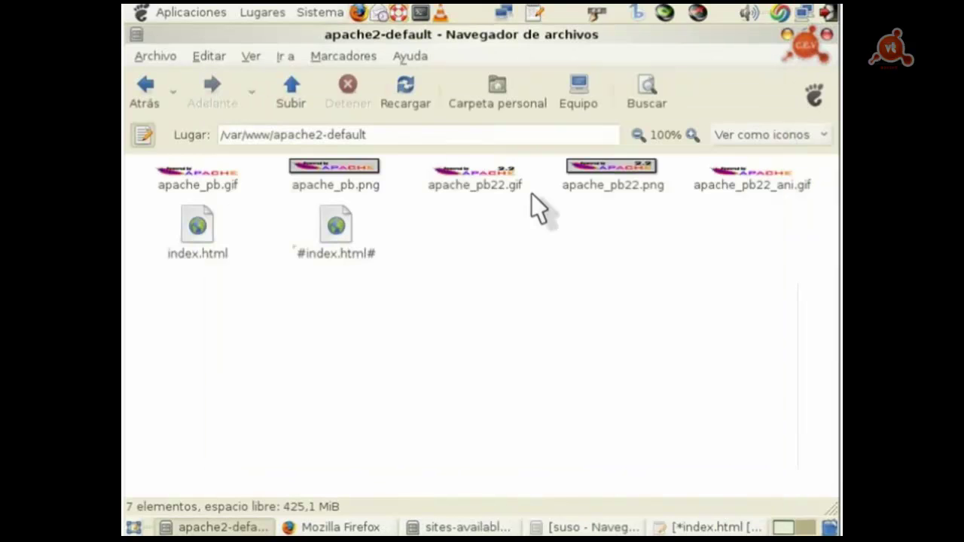
{"action": "key", "text": "alt+F9"}
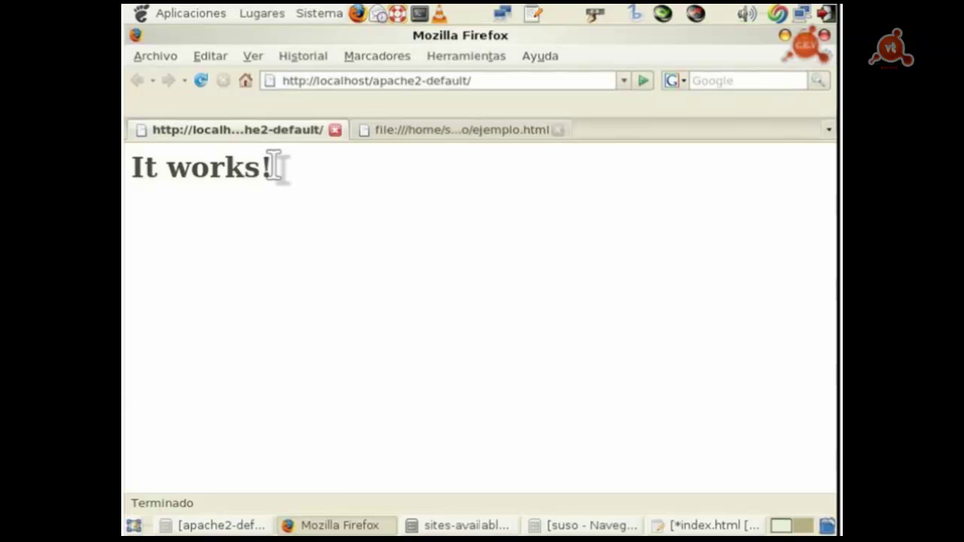
{"action": "left_click", "coordinate": [198, 80]}
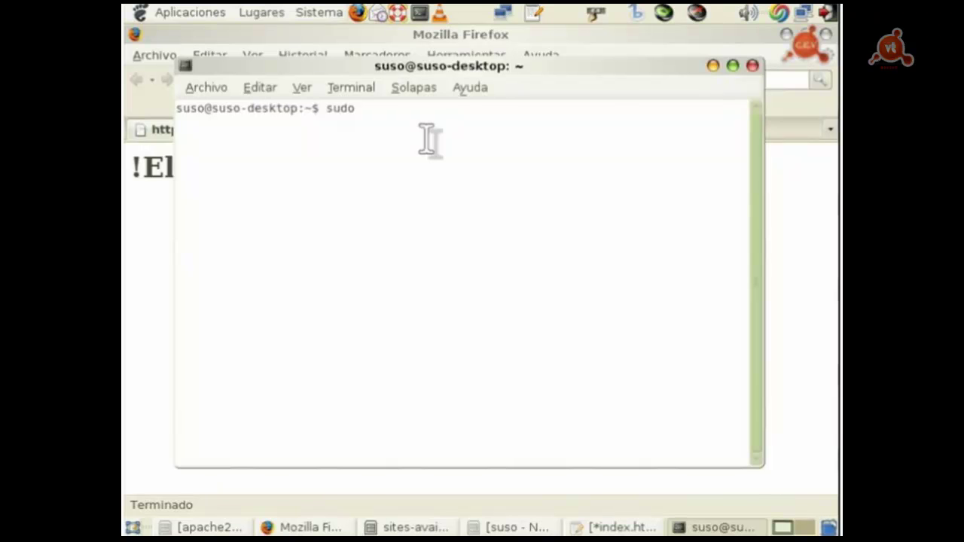
Step: Remove the apache2 package and its recommends with 'aptitude -r remove apache2'
{"action": "type", "text": "a"}
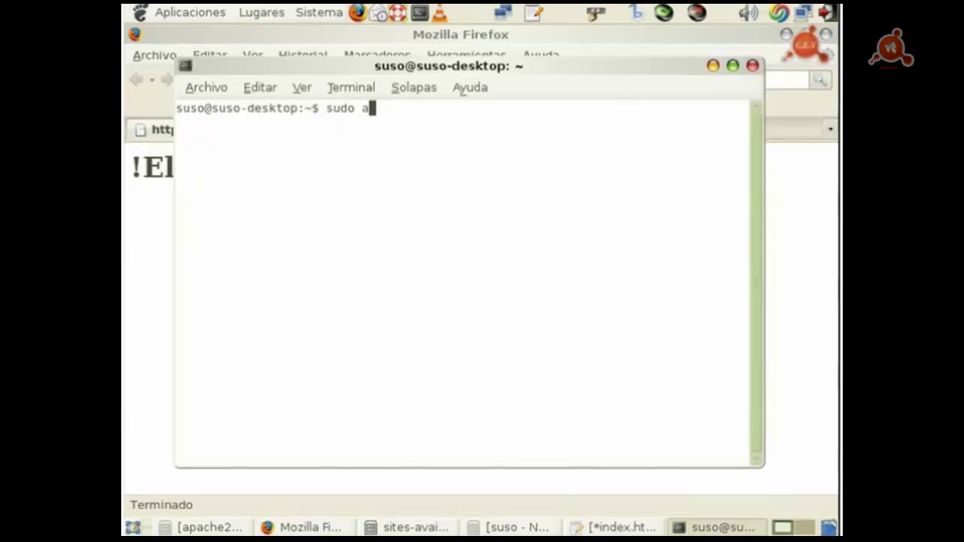
{"action": "type", "text": "ptitude -r"}
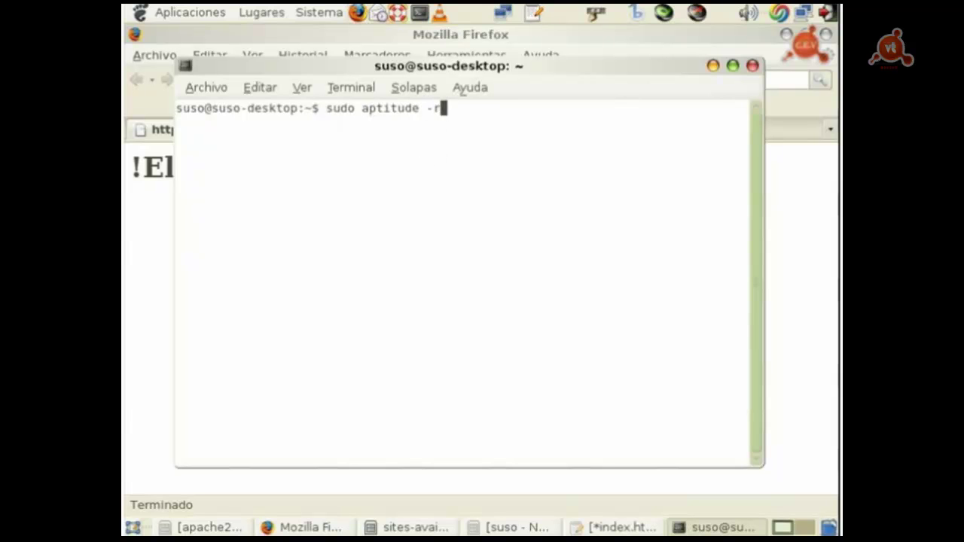
{"action": "type", "text": " remove "}
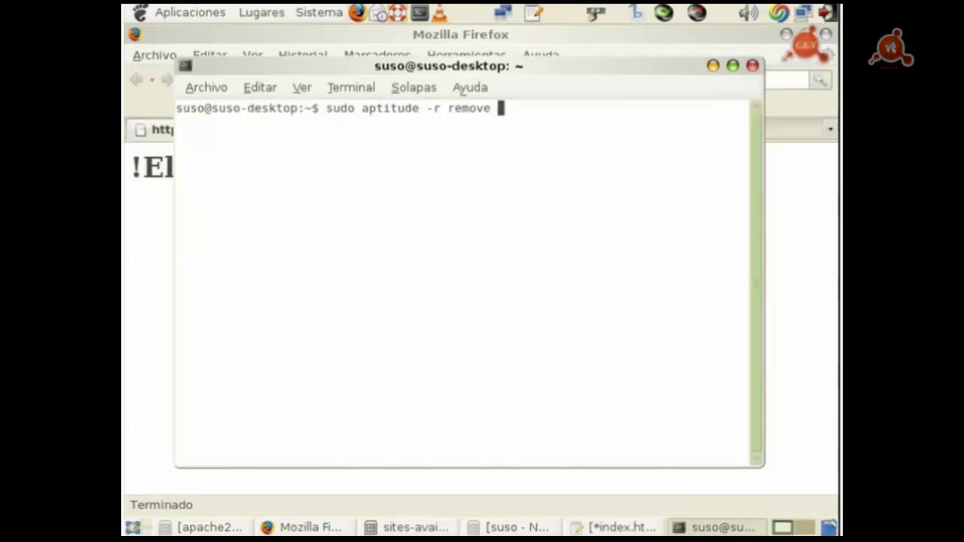
{"action": "type", "text": "apache"}
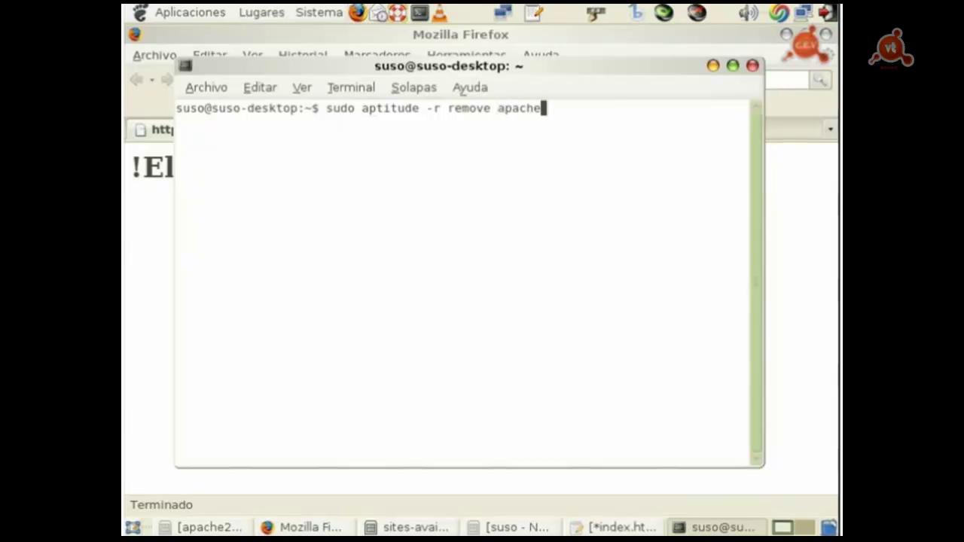
{"action": "type", "text": "2"}
{"action": "key", "text": "Return"}
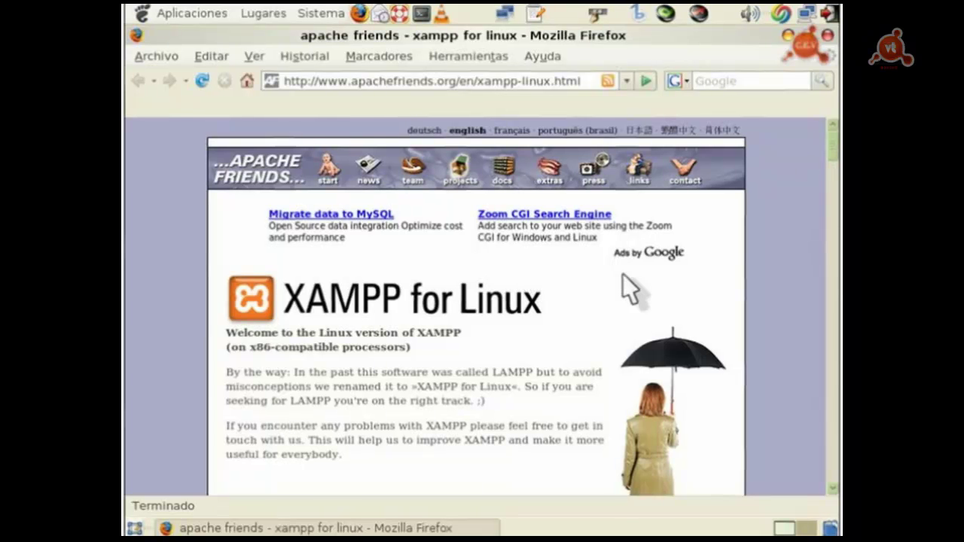
Step: Scroll down to the XAMPP for Linux 1.6.3 downloads table, then minimize Firefox to the desktop
{"action": "left_click_drag", "start_coordinate": [834, 148], "coordinate": [835, 239]}
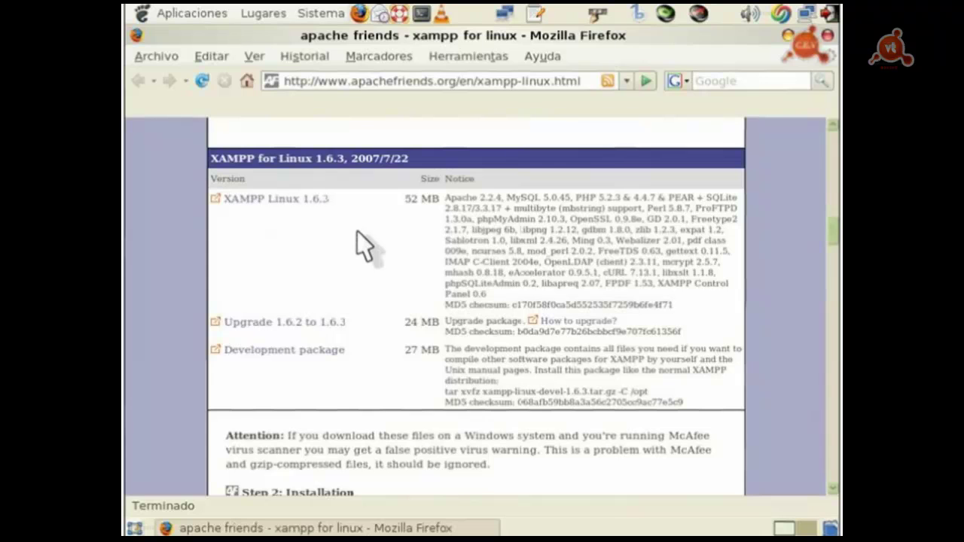
{"action": "key", "text": "ctrl+alt+d"}
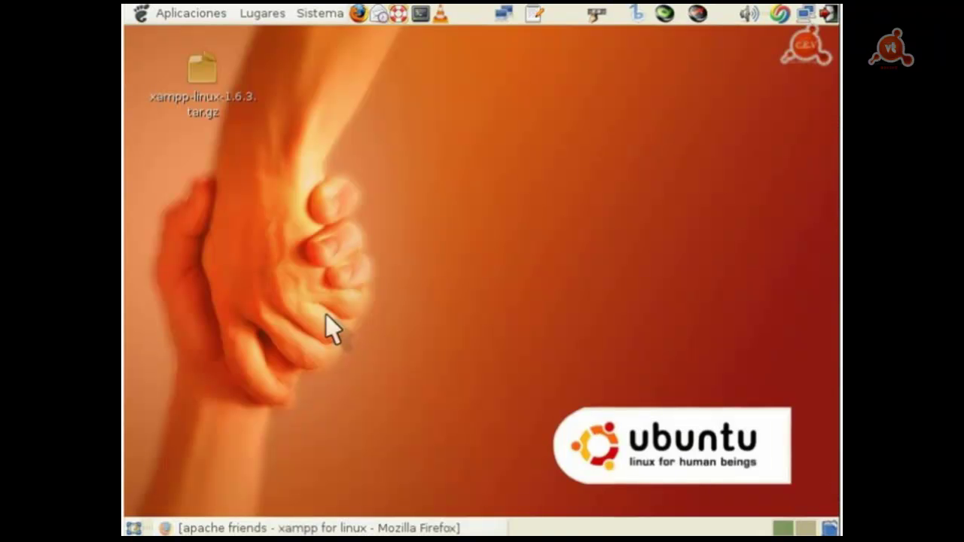
Step: Select and deselect the xampp-linux-1.6.3.tar.gz desktop icon, then launch a new terminal
{"action": "left_click", "coordinate": [202, 113]}
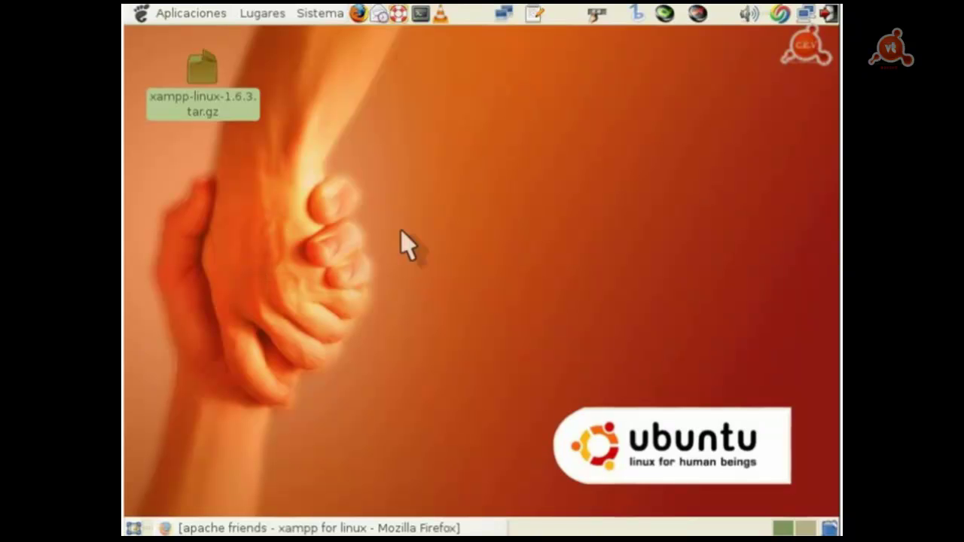
{"action": "left_click", "coordinate": [344, 156]}
{"action": "left_click", "coordinate": [420, 13]}
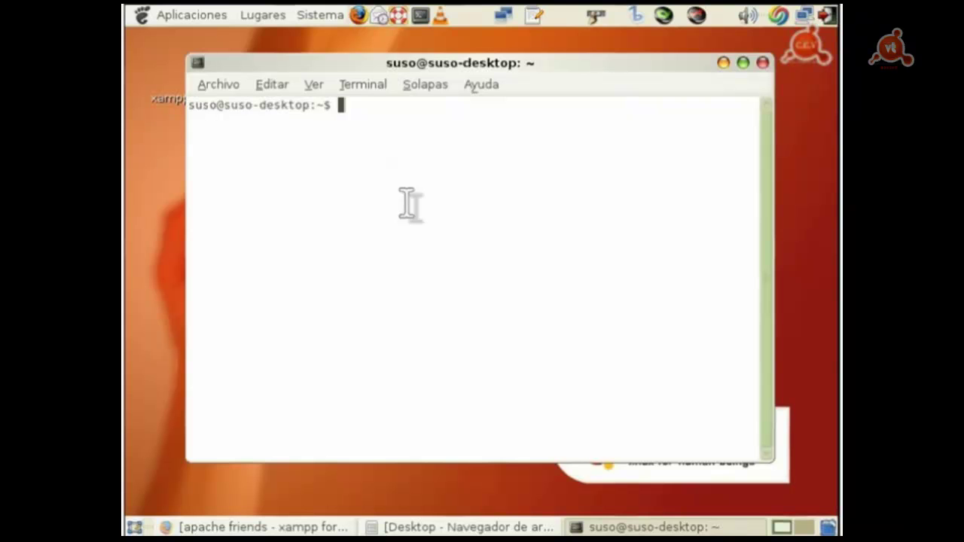
Step: Nudge the terminal window and change into the user's Desktop folder
{"action": "left_click_drag", "start_coordinate": [365, 59], "coordinate": [372, 64]}
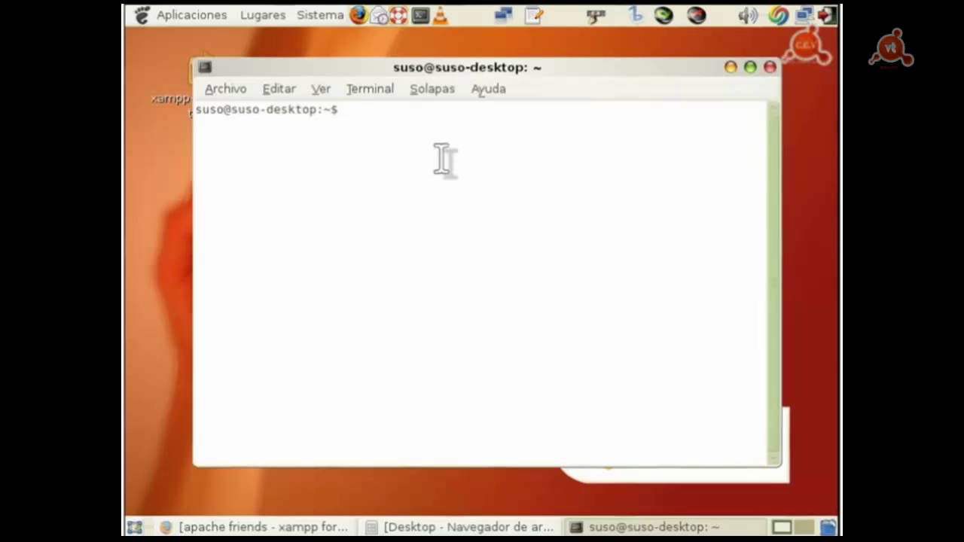
{"action": "type", "text": "cd"}
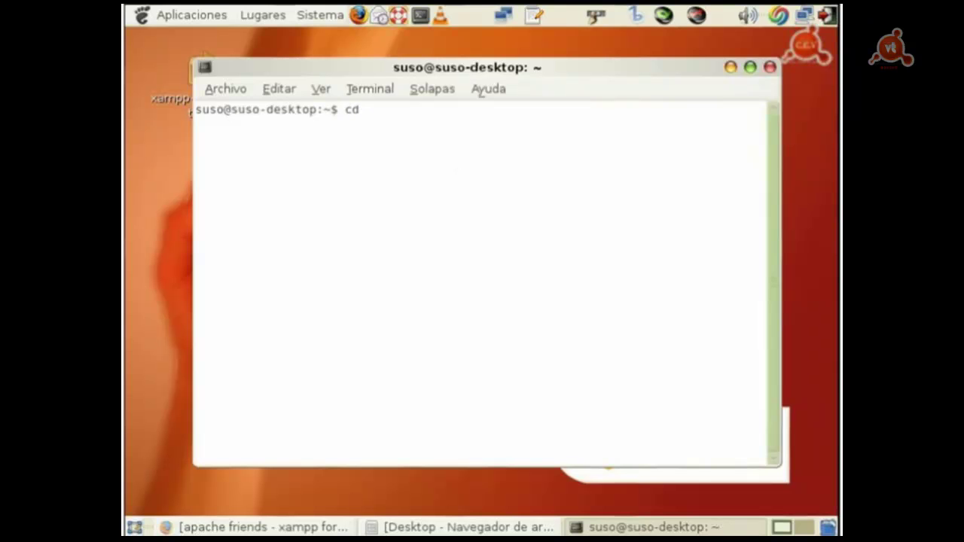
{"action": "type", "text": " /home/su"}
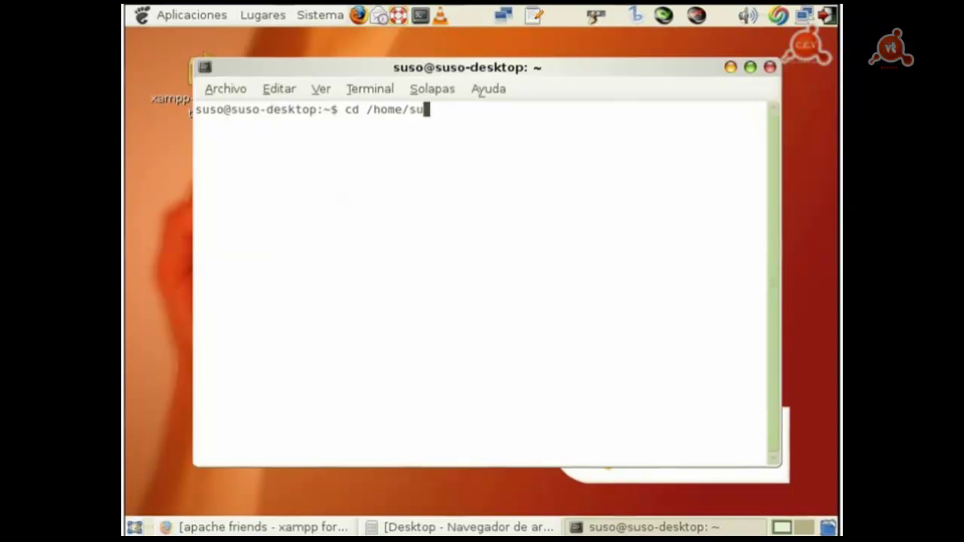
{"action": "type", "text": "so/Desktop"}
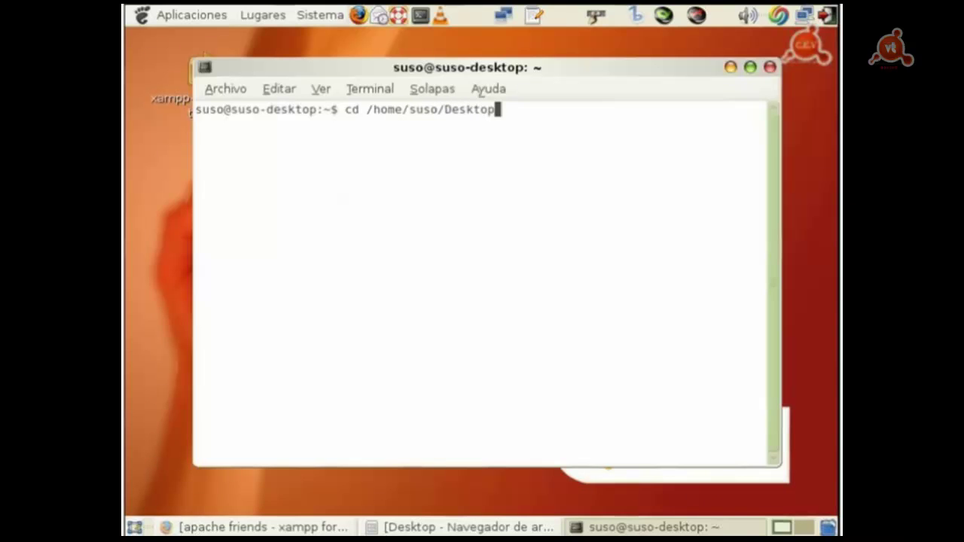
{"action": "key", "text": "Return"}
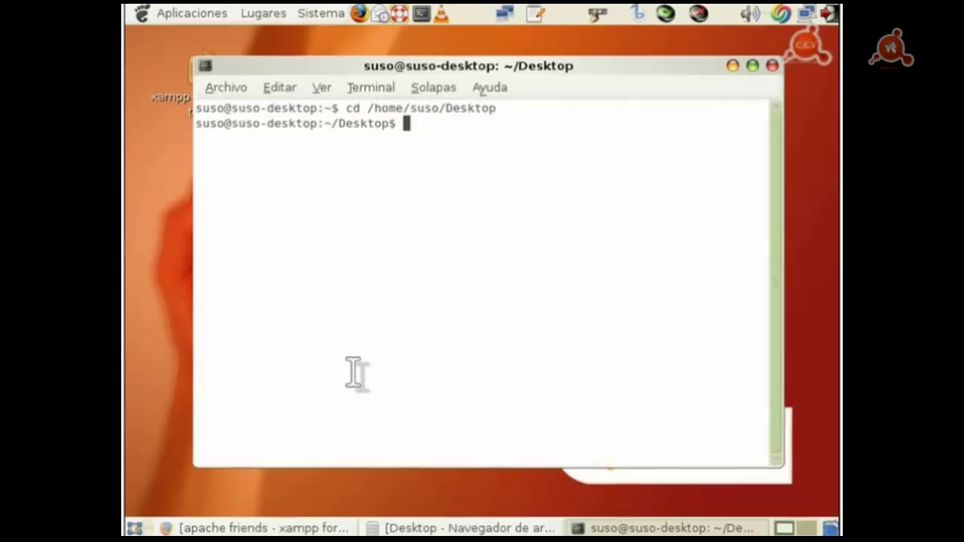
Step: Extract xampp-linux-1.6.3.tar.gz into /opt with sudo tar
{"action": "left_click", "coordinate": [479, 223]}
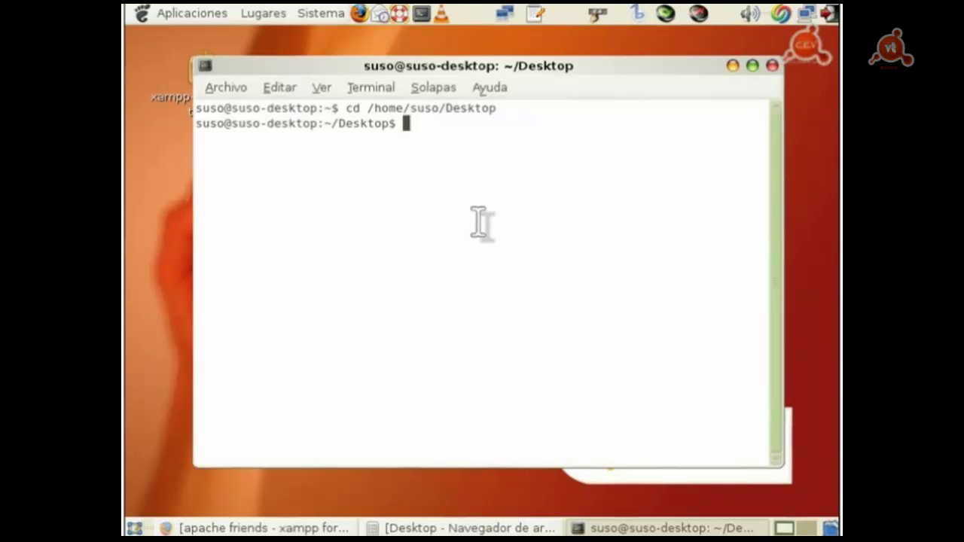
{"action": "type", "text": "sudo"}
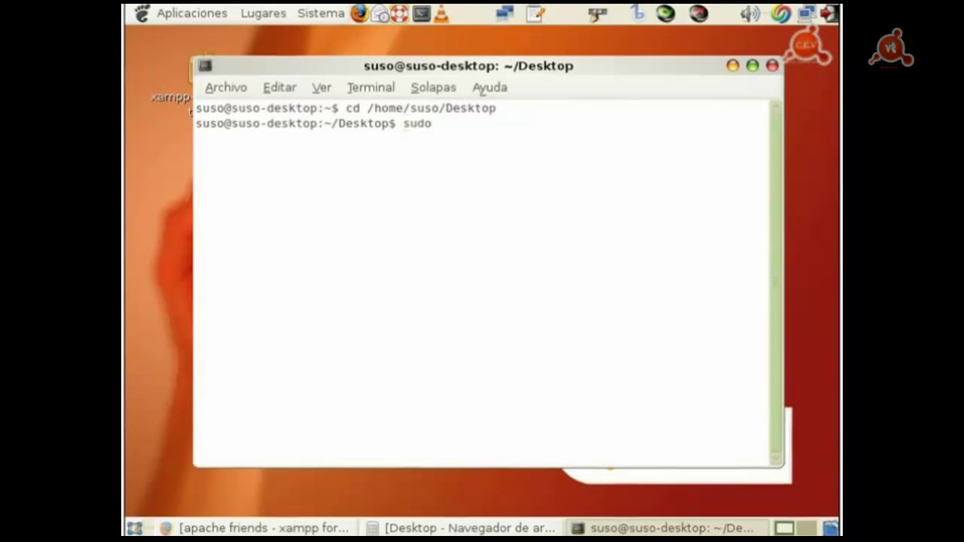
{"action": "type", "text": " tar"}
{"action": "type", "text": " v"}
{"action": "type", "text": "v"}
{"action": "type", "text": "fz"}
{"action": "type", "text": " xam"}
{"action": "type", "text": "pp"}
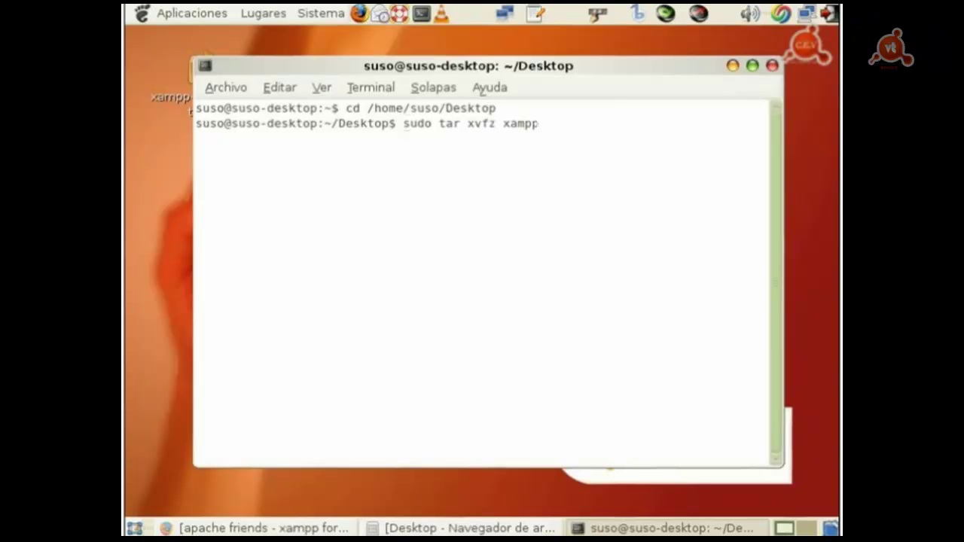
{"action": "type", "text": "-linux-1.6"}
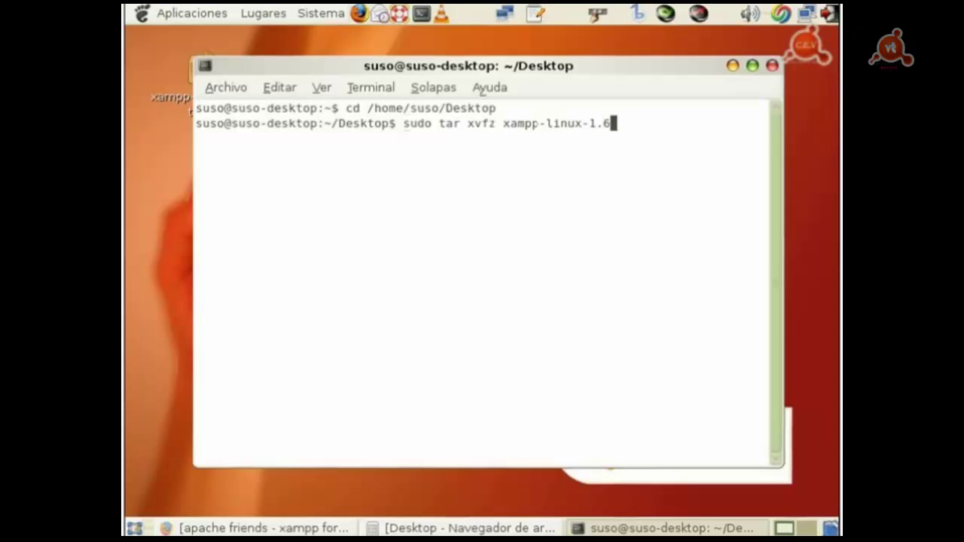
{"action": "type", "text": ".3.tar.gz -C"}
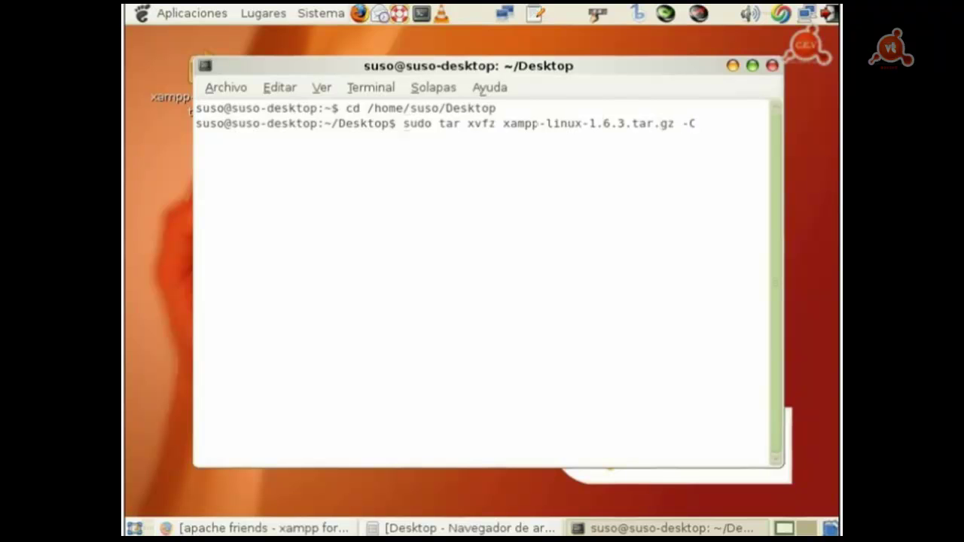
{"action": "type", "text": " /opt"}
{"action": "key", "text": "Return"}
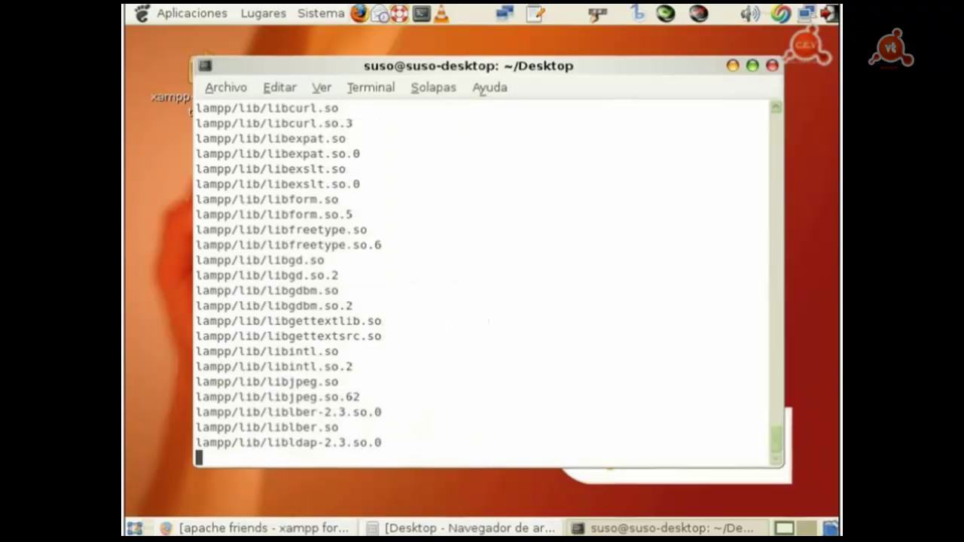
Step: Add blank prompt lines after the extraction and recall the previous tar command
{"action": "key", "text": "Return"}
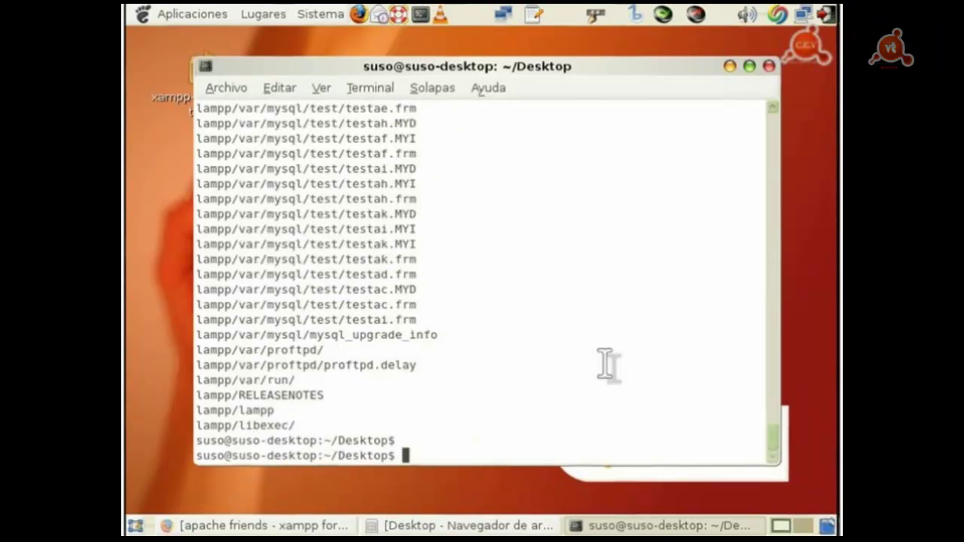
{"action": "key", "text": "Return"}
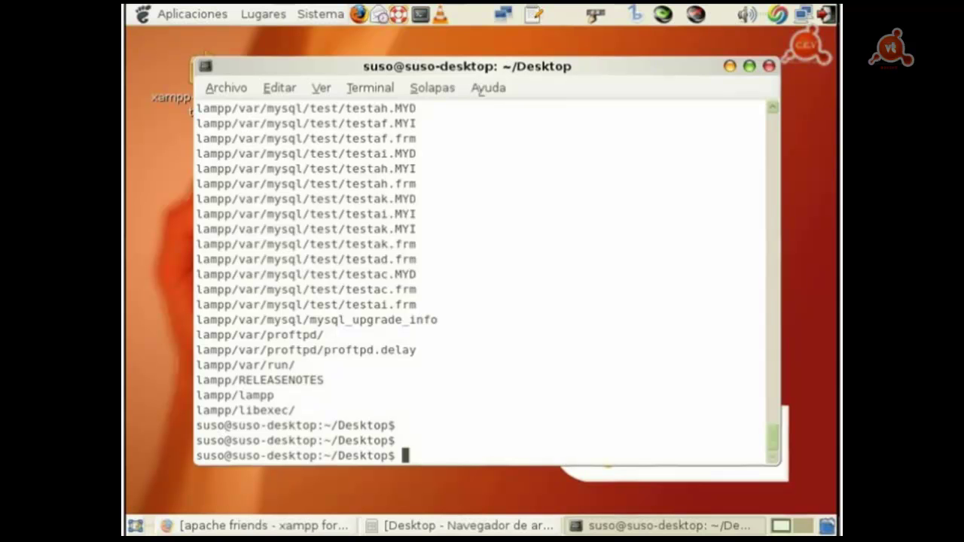
{"action": "key", "text": "Up"}
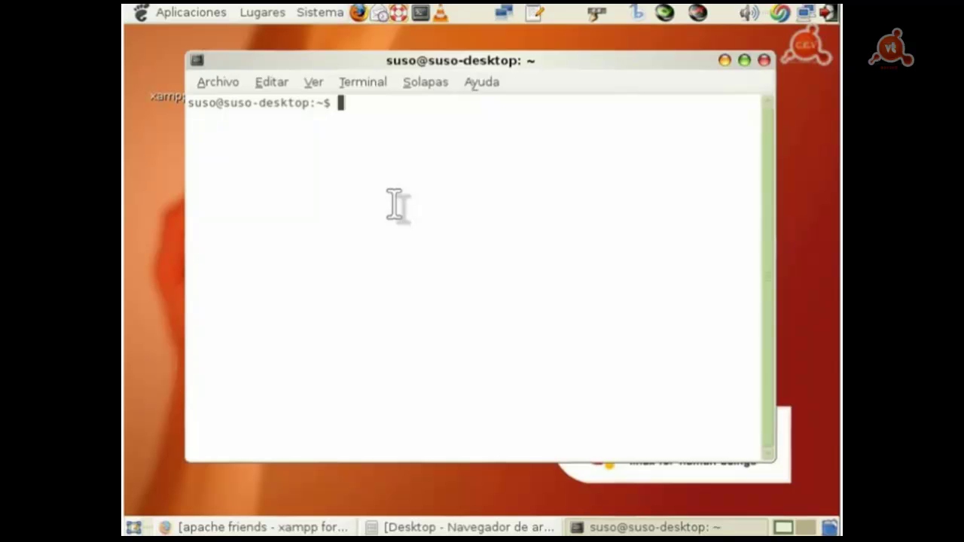
Step: Become root with 'sudo -s' and start XAMPP using '/opt/lampp/lampp start'
{"action": "type", "text": "sudo -s"}
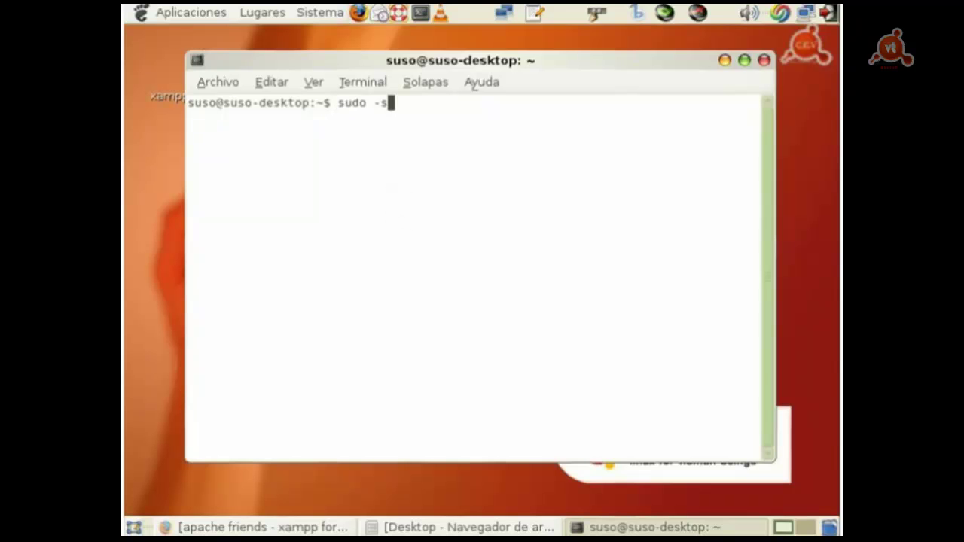
{"action": "key", "text": "Return"}
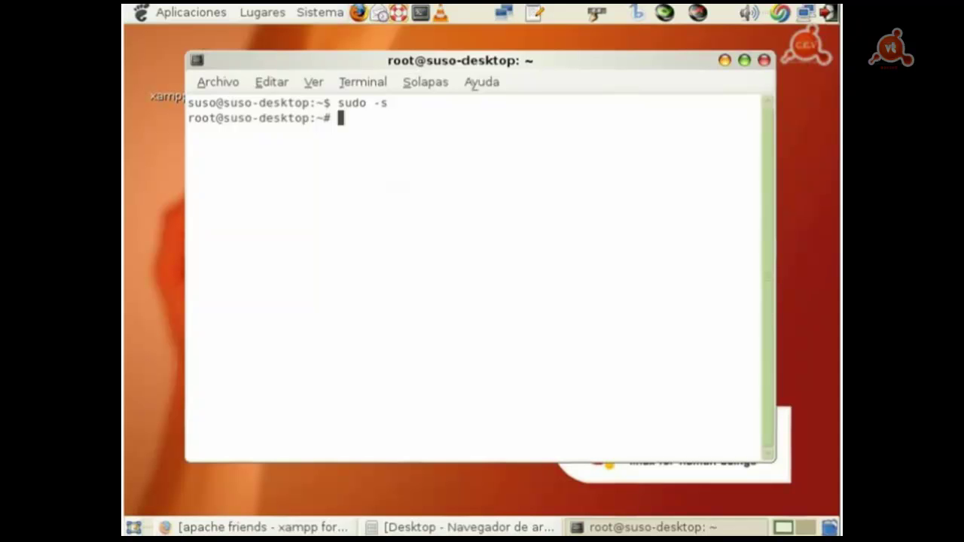
{"action": "type", "text": "/opt/lampp"}
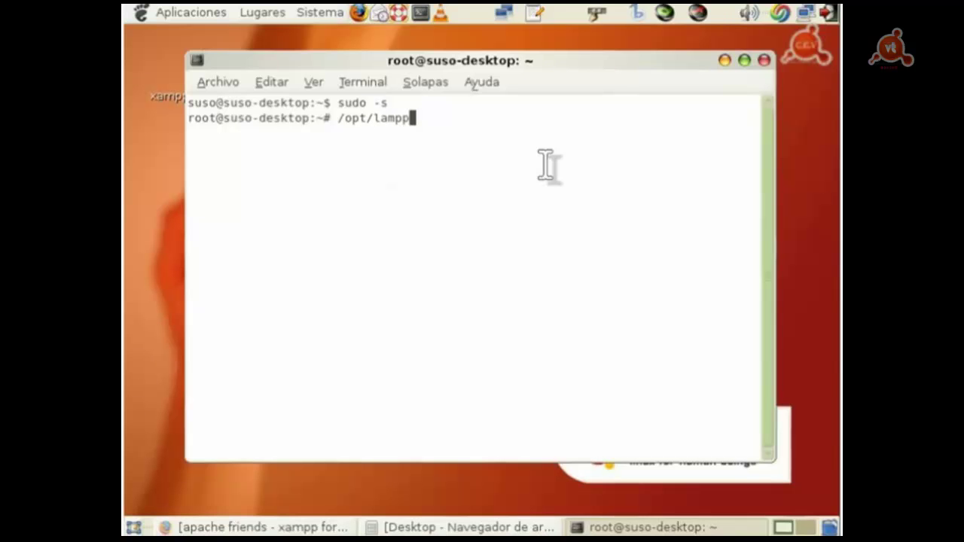
{"action": "key", "text": "Left"}
{"action": "key", "text": "Left"}
{"action": "key", "text": "Left"}
{"action": "key", "text": "Left"}
{"action": "key", "text": "Left"}
{"action": "key", "text": "Right"}
{"action": "key", "text": "Right"}
{"action": "key", "text": "Right"}
{"action": "key", "text": "Right"}
{"action": "key", "text": "Right"}
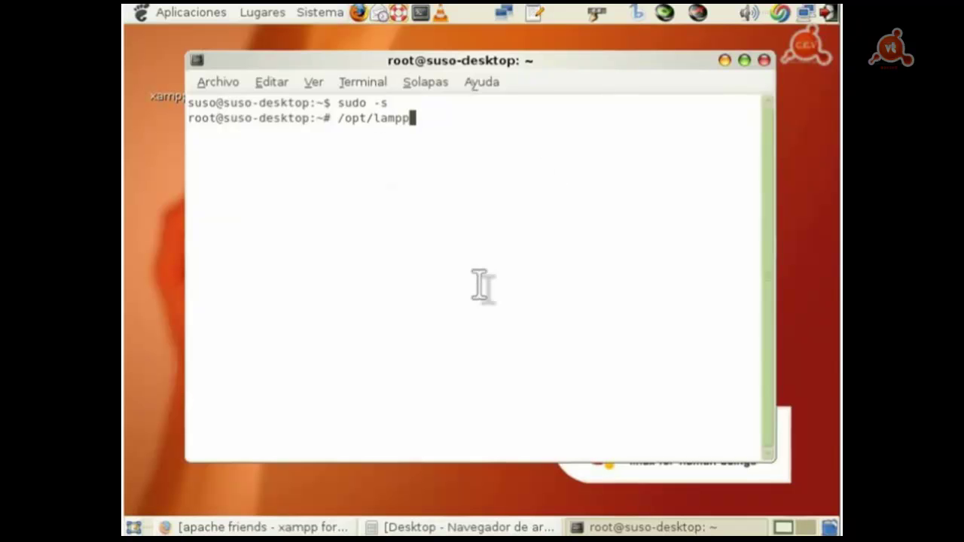
{"action": "type", "text": "/l"}
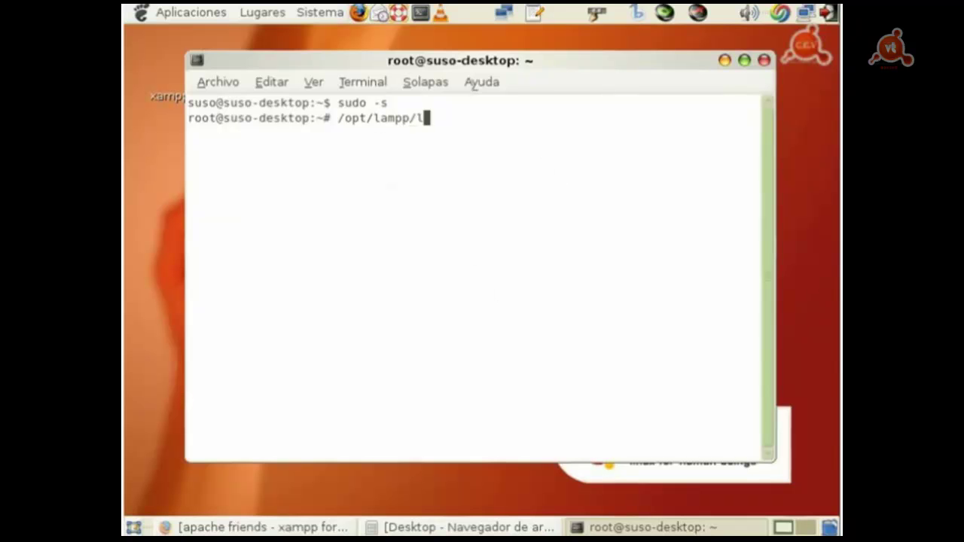
{"action": "type", "text": "ampp start"}
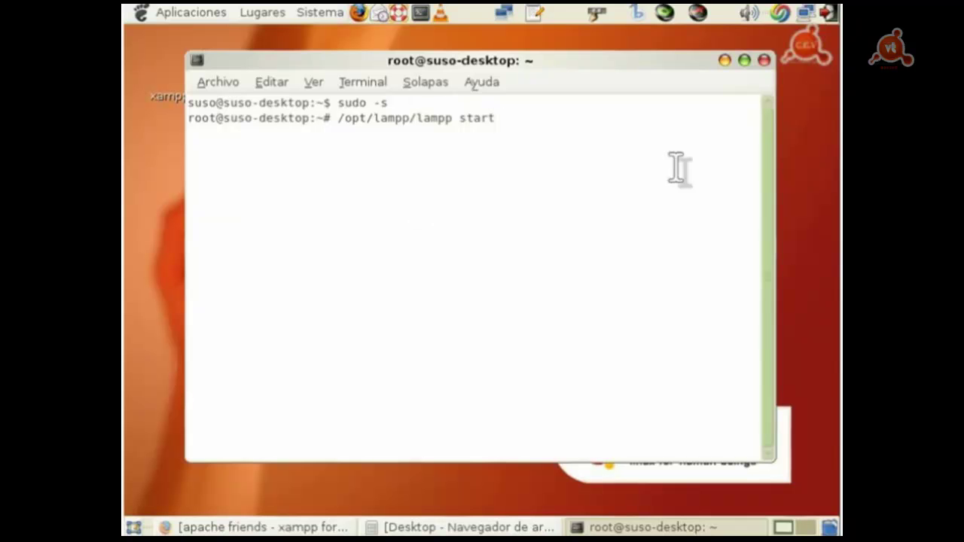
{"action": "key", "text": "Return"}
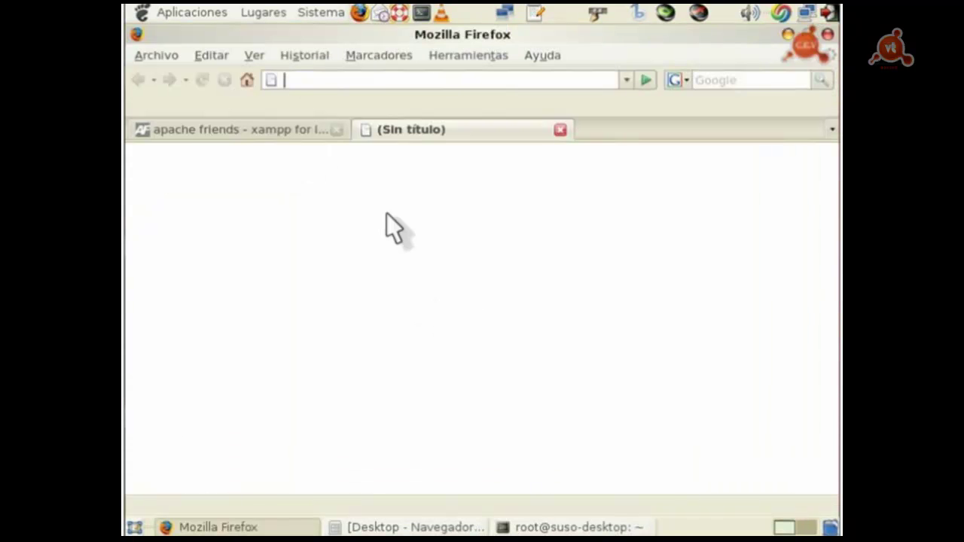
{"action": "type", "text": "http://lo"}
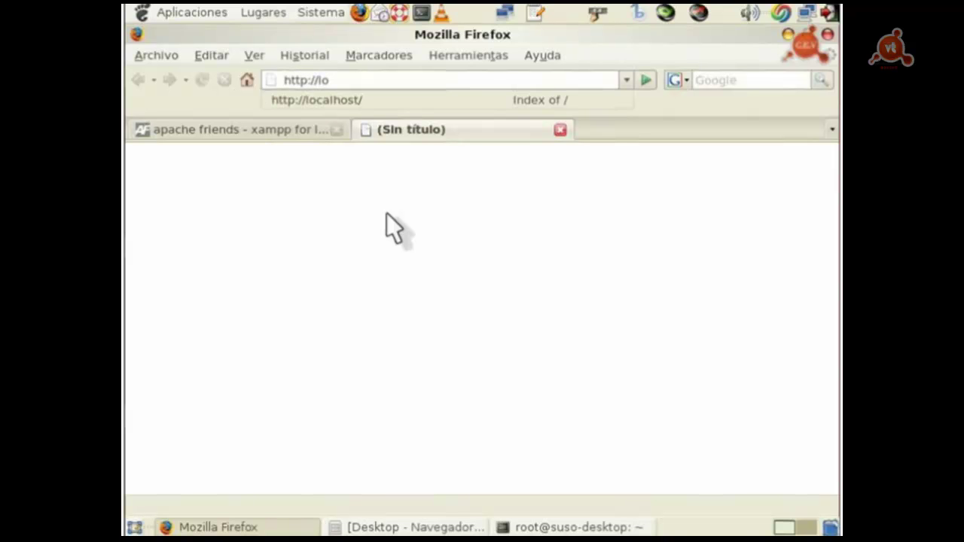
{"action": "type", "text": "calhost/"}
{"action": "key", "text": "Return"}
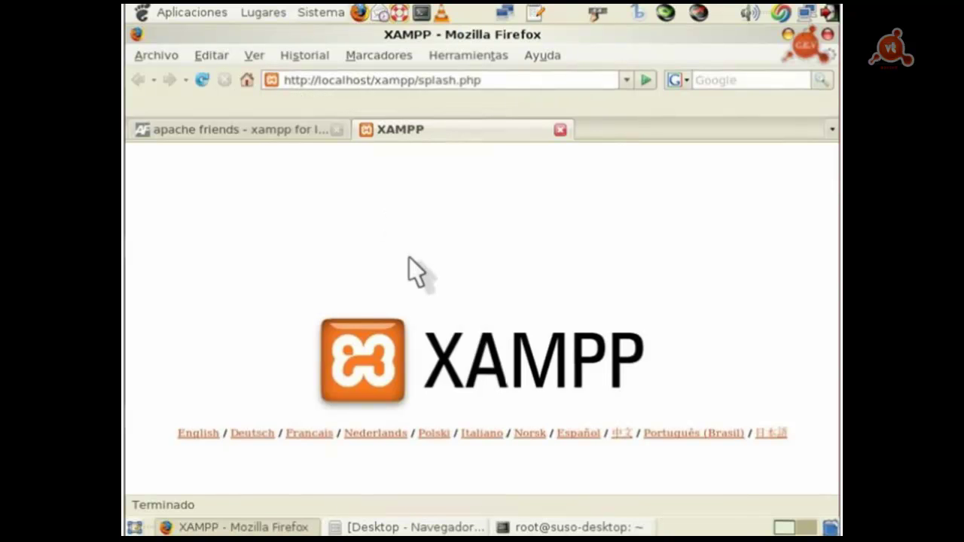
{"action": "left_click", "coordinate": [578, 435]}
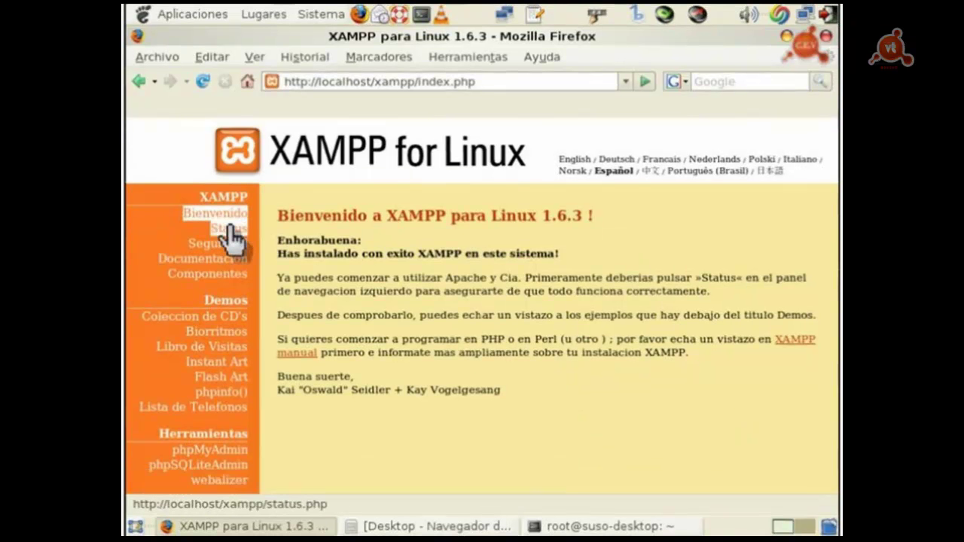
Step: Browse the Status, Seguridad and Documentación pages, then open the Colección de CD's demo
{"action": "left_click", "coordinate": [230, 231]}
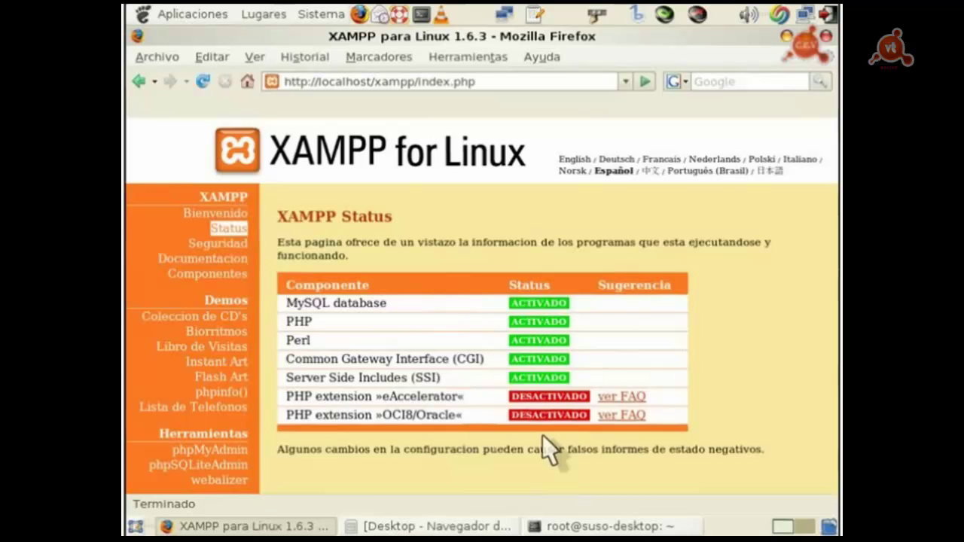
{"action": "left_click", "coordinate": [217, 243]}
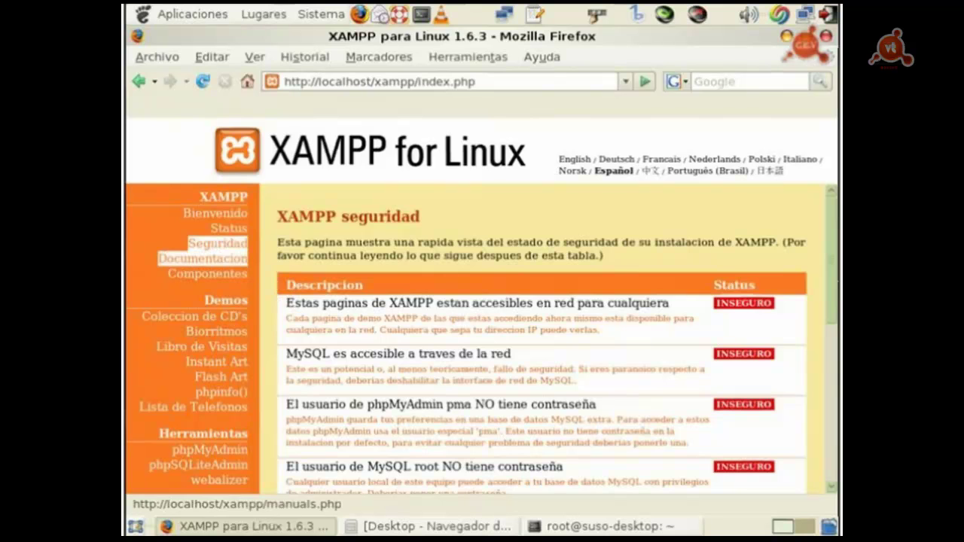
{"action": "left_click", "coordinate": [203, 258]}
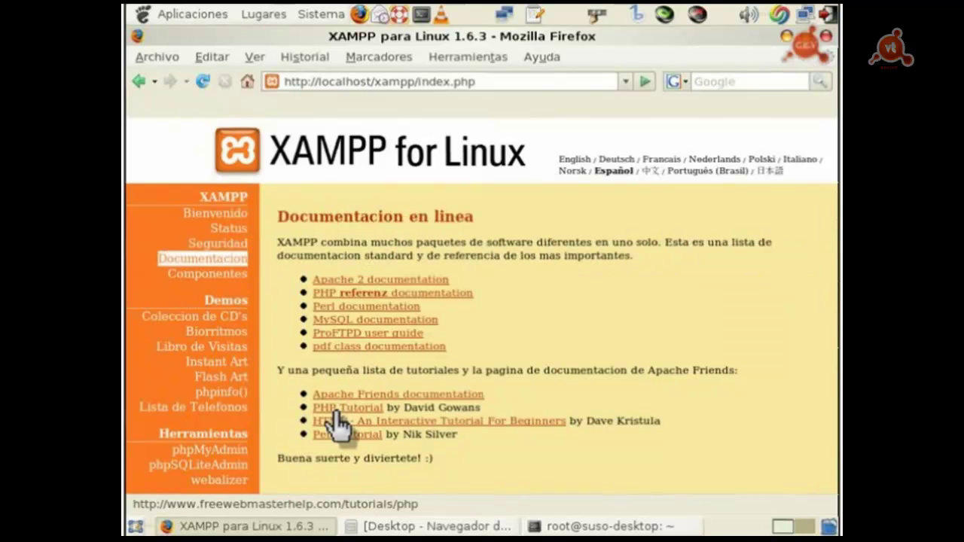
{"action": "left_click", "coordinate": [213, 333]}
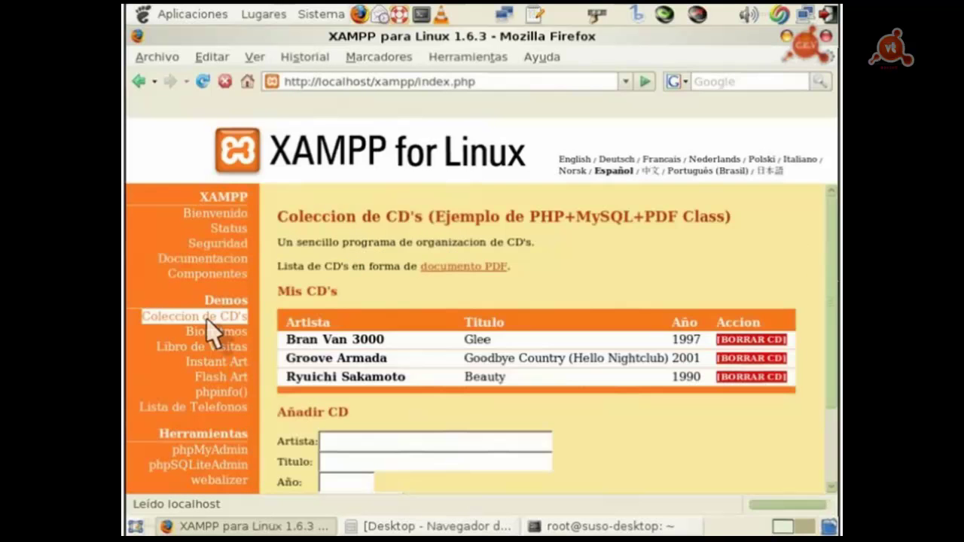
Step: Add the CD Van Morrison – Grandes Éxitos (2002) through the Añadir CD form
{"action": "scroll", "coordinate": [809, 275], "scroll_direction": "down", "scroll_amount": 1}
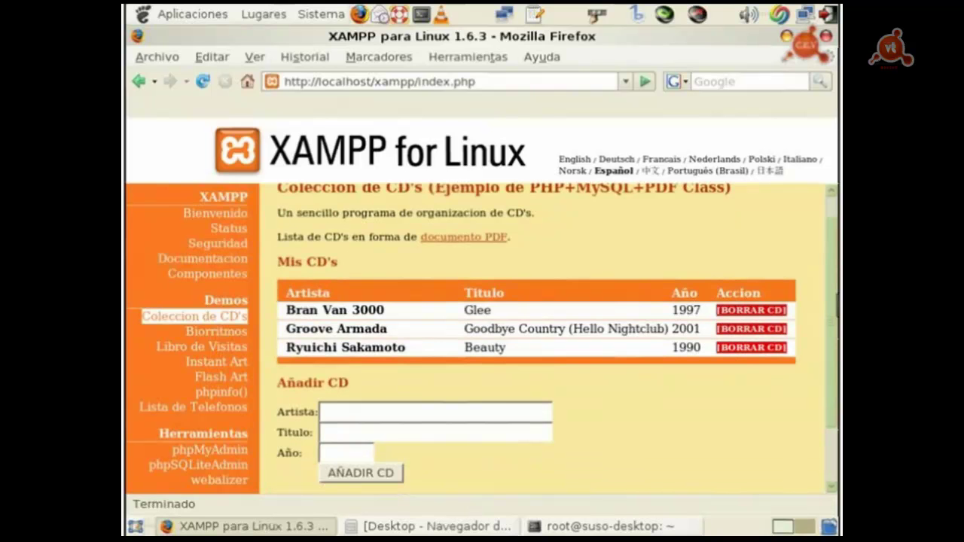
{"action": "scroll", "coordinate": [557, 334], "scroll_direction": "down", "scroll_amount": 1}
{"action": "scroll", "coordinate": [282, 226], "scroll_direction": "down", "scroll_amount": 1}
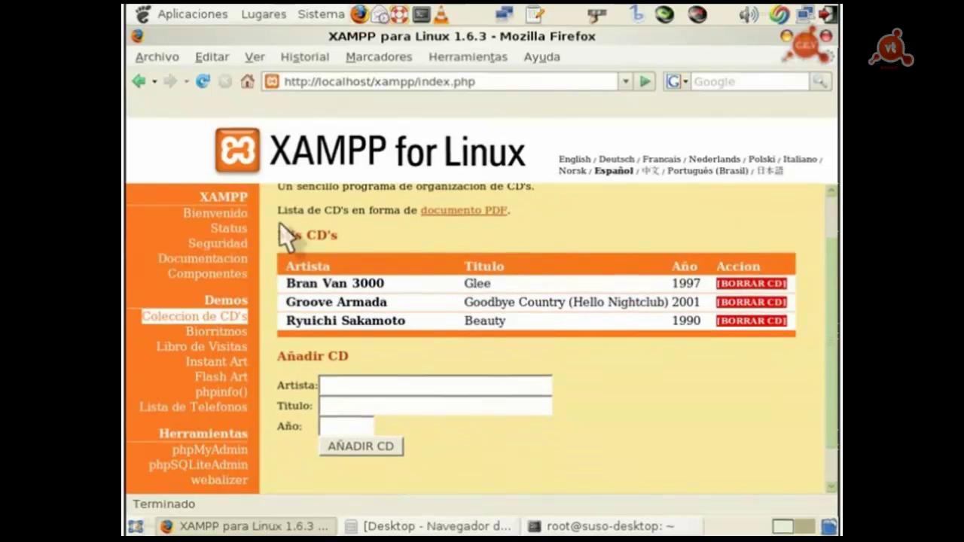
{"action": "left_click", "coordinate": [340, 387]}
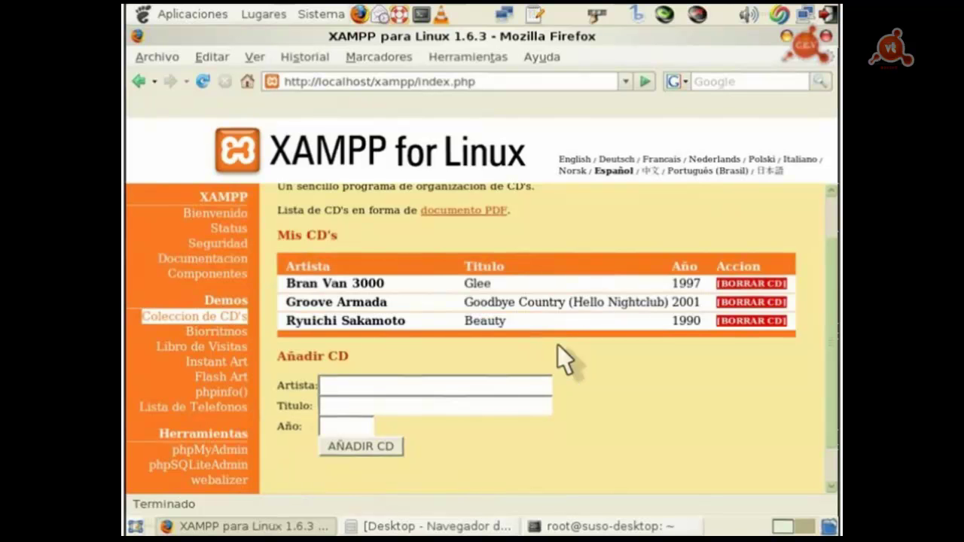
{"action": "type", "text": "Van Morrison"}
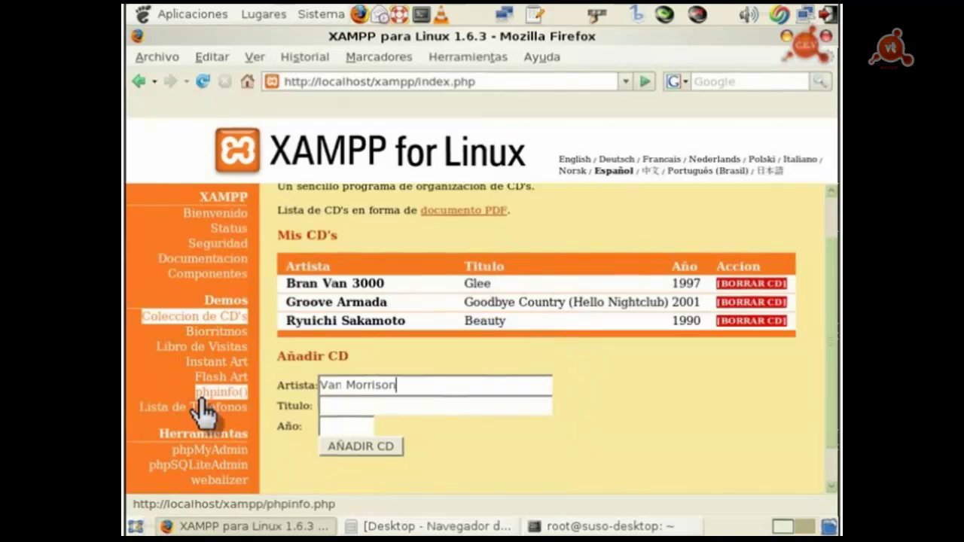
{"action": "left_click", "coordinate": [478, 415]}
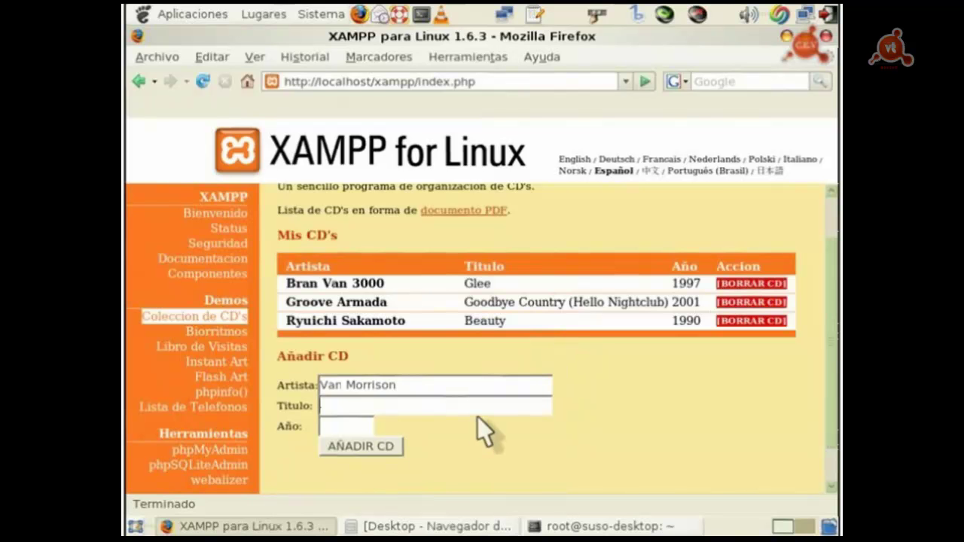
{"action": "type", "text": "Grandes Éxitos"}
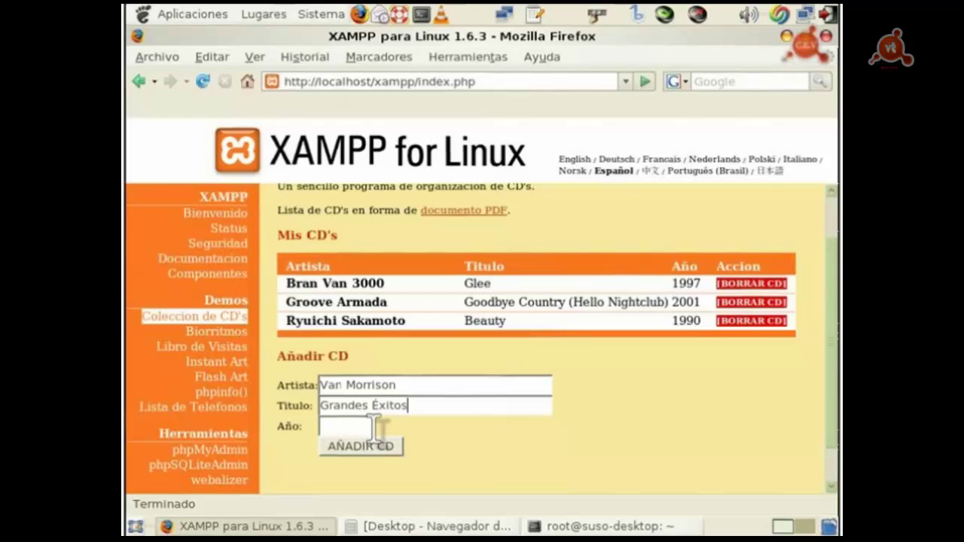
{"action": "key", "text": "Tab"}
{"action": "type", "text": "20"}
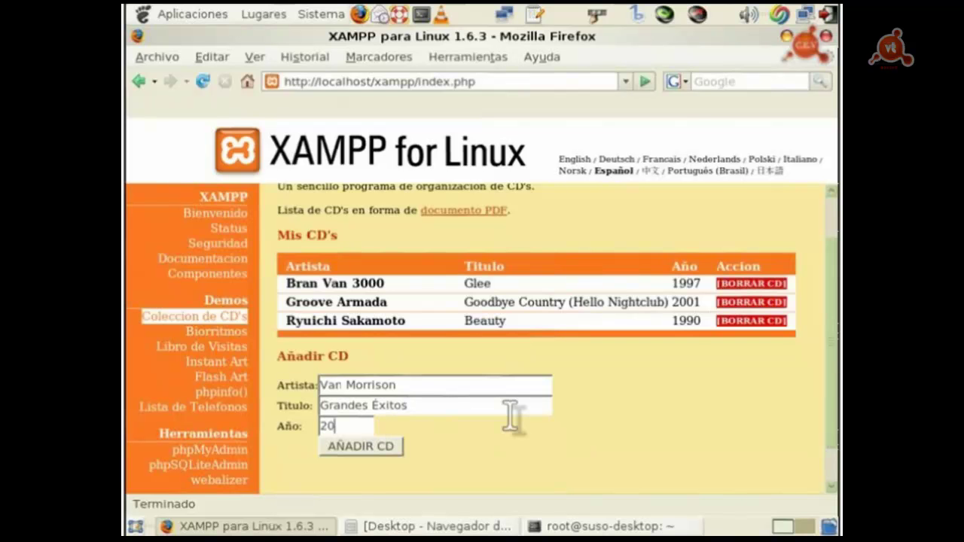
{"action": "type", "text": "02"}
{"action": "left_click", "coordinate": [386, 447]}
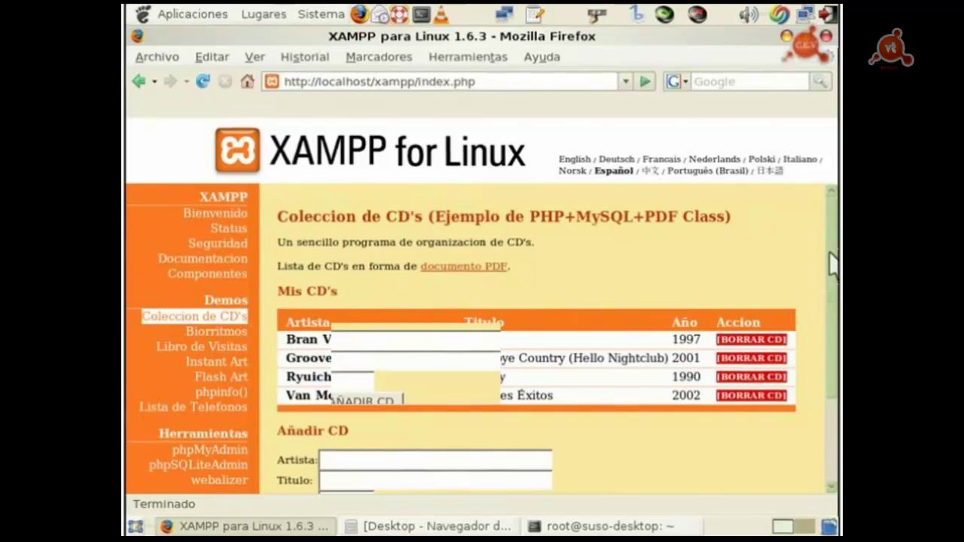
{"action": "scroll", "coordinate": [833, 263], "scroll_direction": "down", "scroll_amount": 2}
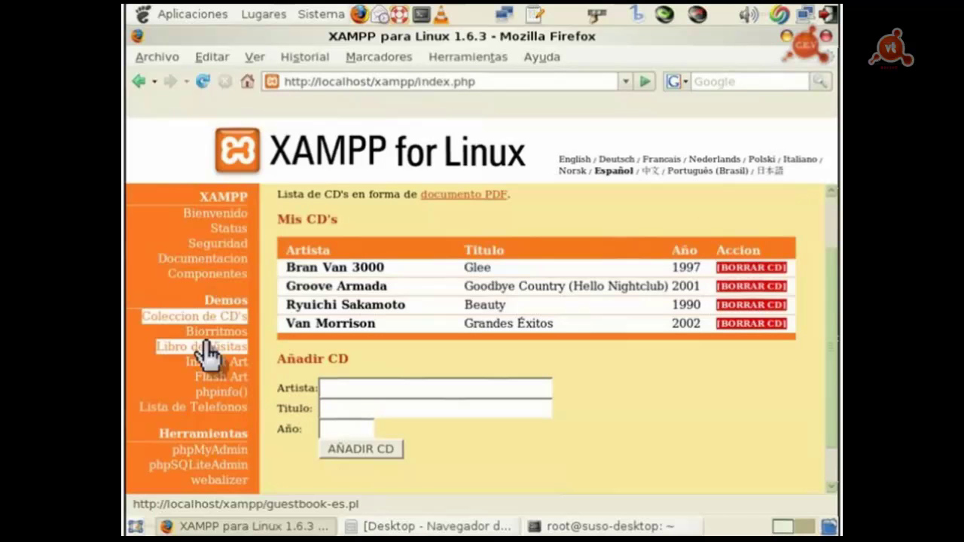
{"action": "left_click", "coordinate": [751, 324]}
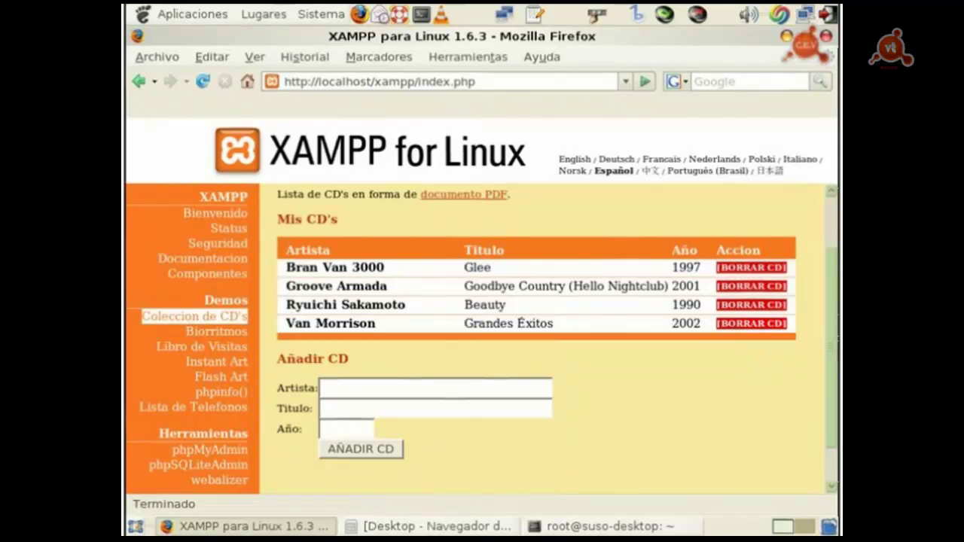
Step: Browse the Biorritmos and Libro de Visitas demo pages
{"action": "scroll", "coordinate": [832, 239], "scroll_direction": "up", "scroll_amount": 2}
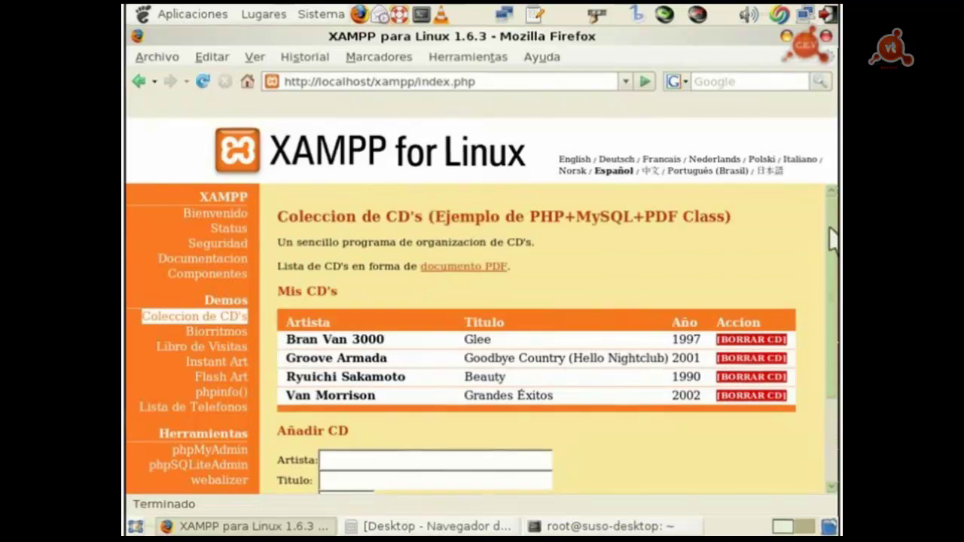
{"action": "left_click", "coordinate": [216, 336]}
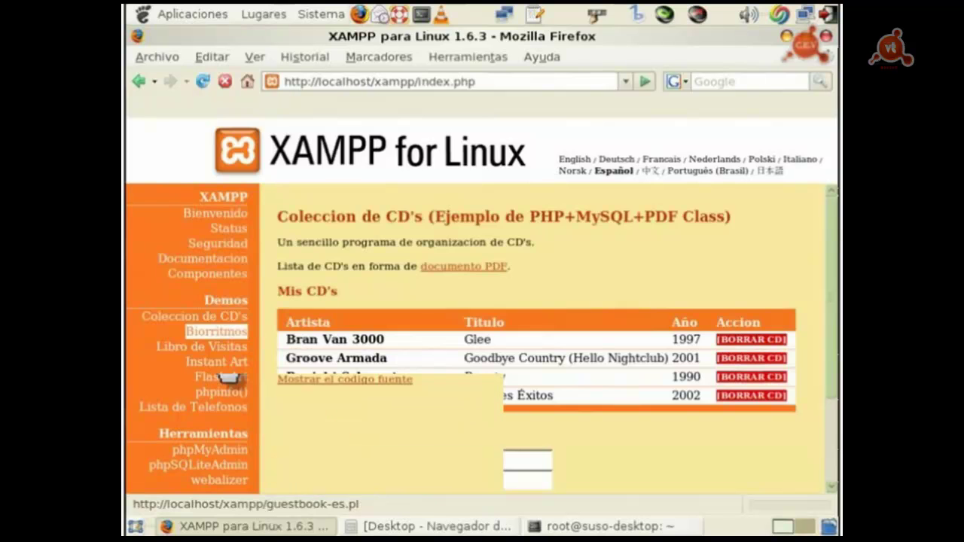
{"action": "left_click", "coordinate": [226, 348]}
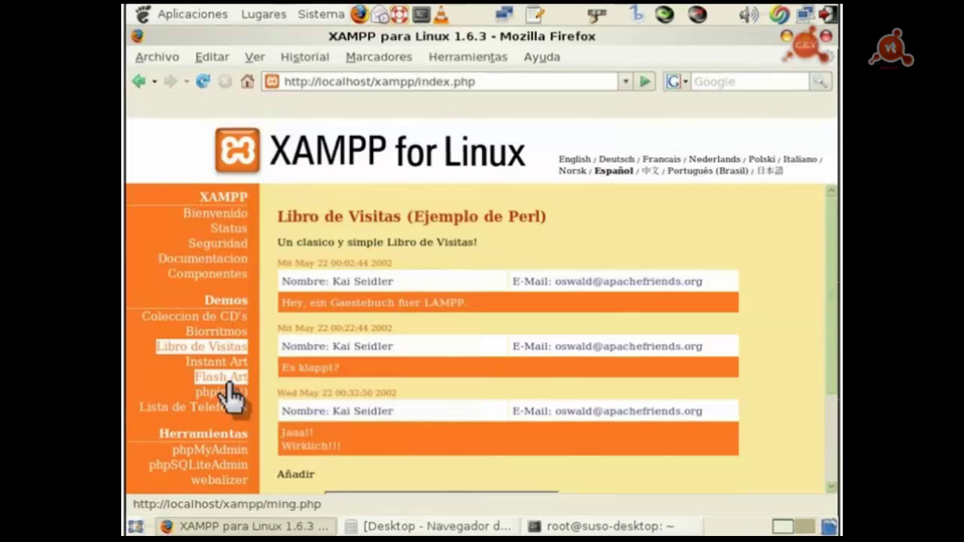
Step: Replace the Flash Art demo text with 'Hola desde Videotutoriales' and submit it
{"action": "left_click", "coordinate": [224, 381]}
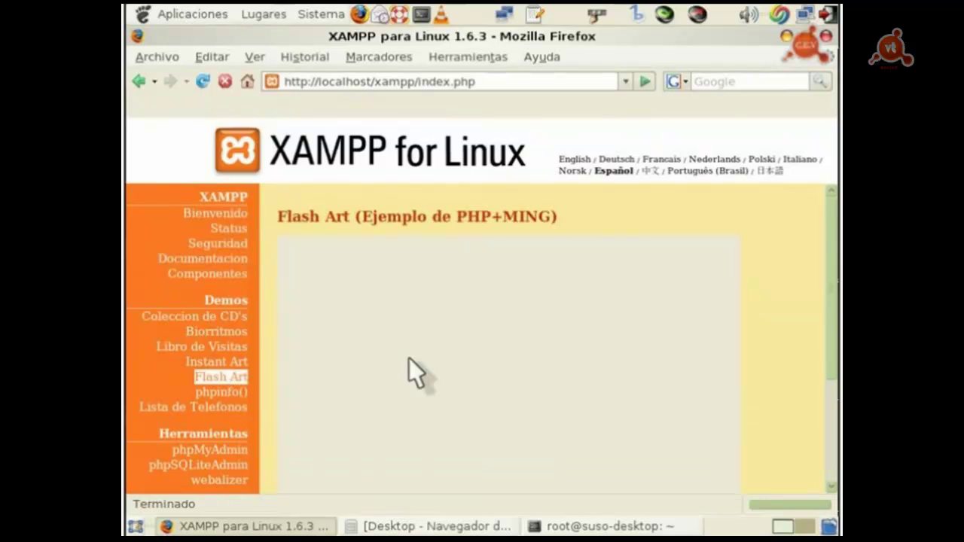
{"action": "scroll", "coordinate": [834, 282], "scroll_direction": "down", "scroll_amount": 1}
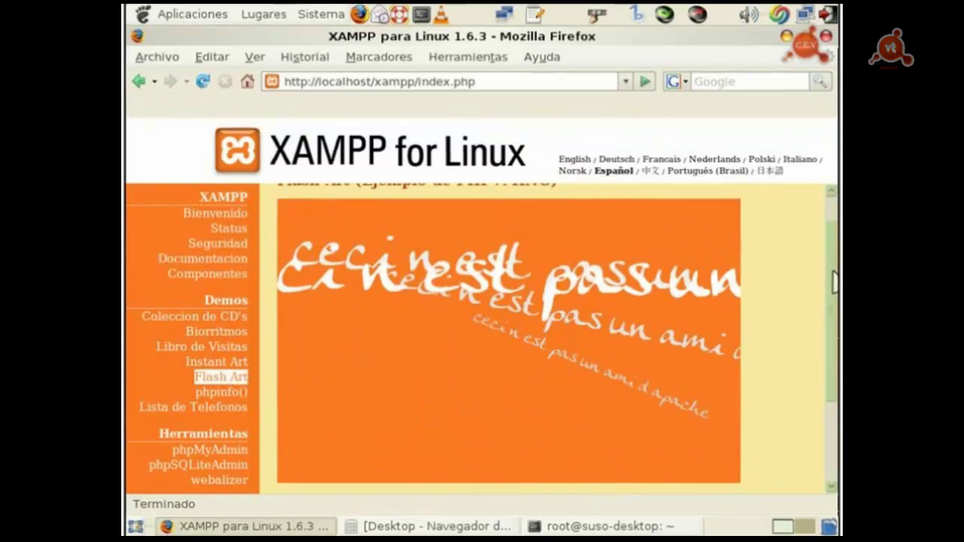
{"action": "scroll", "coordinate": [835, 283], "scroll_direction": "down", "scroll_amount": 1}
{"action": "scroll", "coordinate": [834, 282], "scroll_direction": "down", "scroll_amount": 1}
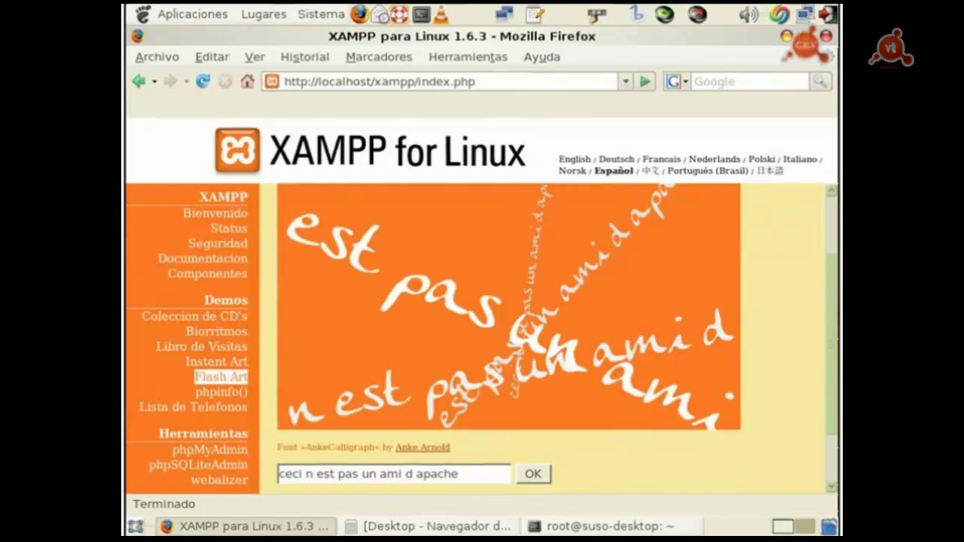
{"action": "scroll", "coordinate": [461, 452], "scroll_direction": "down", "scroll_amount": 1}
{"action": "left_click_drag", "start_coordinate": [461, 452], "coordinate": [228, 424]}
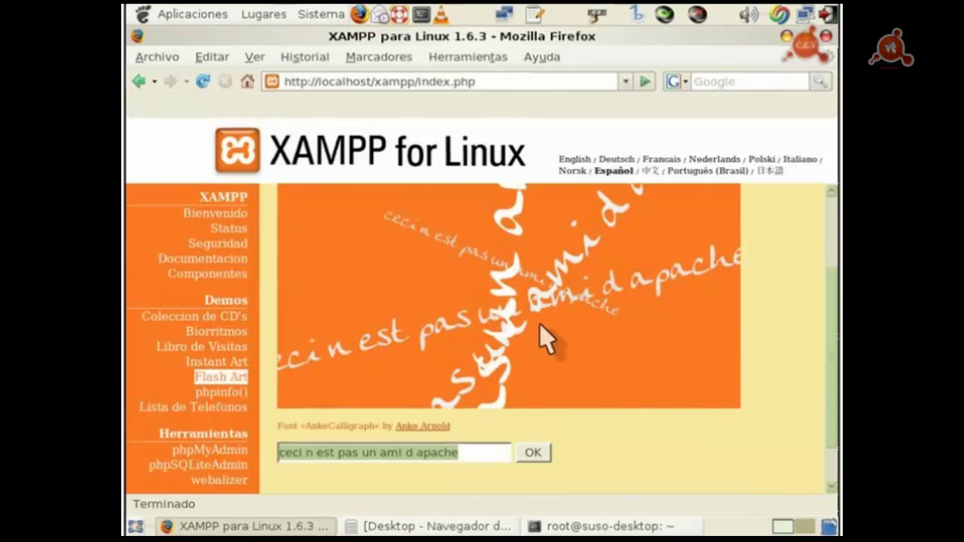
{"action": "left_click", "coordinate": [486, 457]}
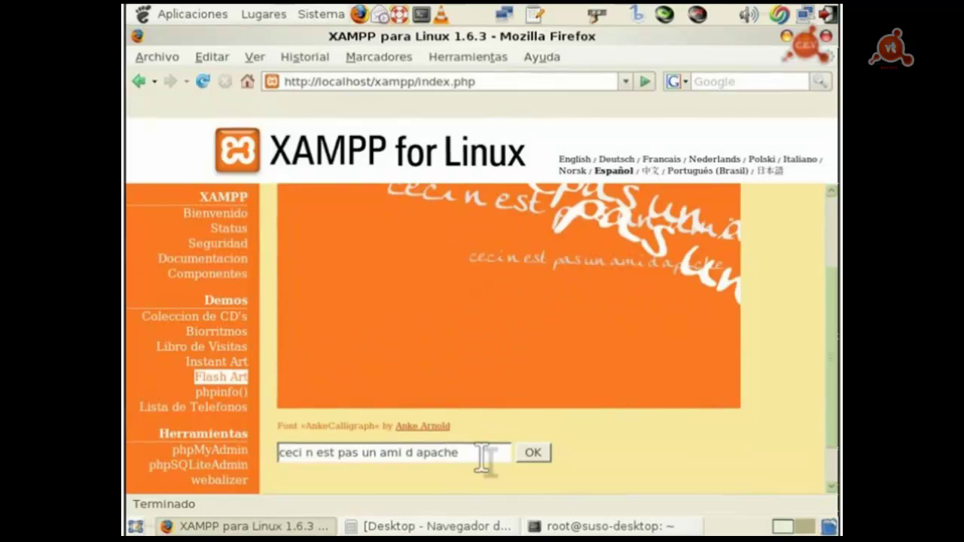
{"action": "left_click_drag", "start_coordinate": [485, 457], "coordinate": [440, 435]}
{"action": "type", "text": "H"}
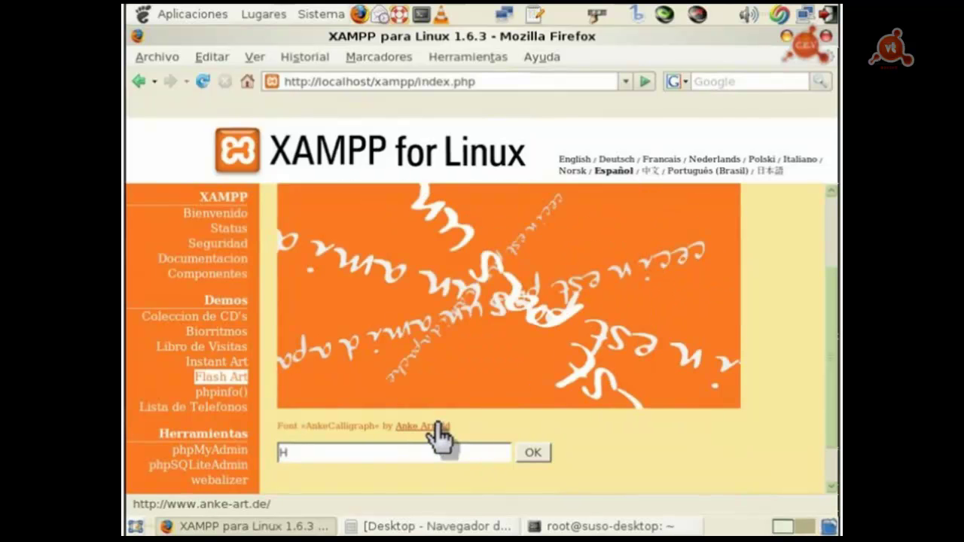
{"action": "type", "text": "ola desde Video"}
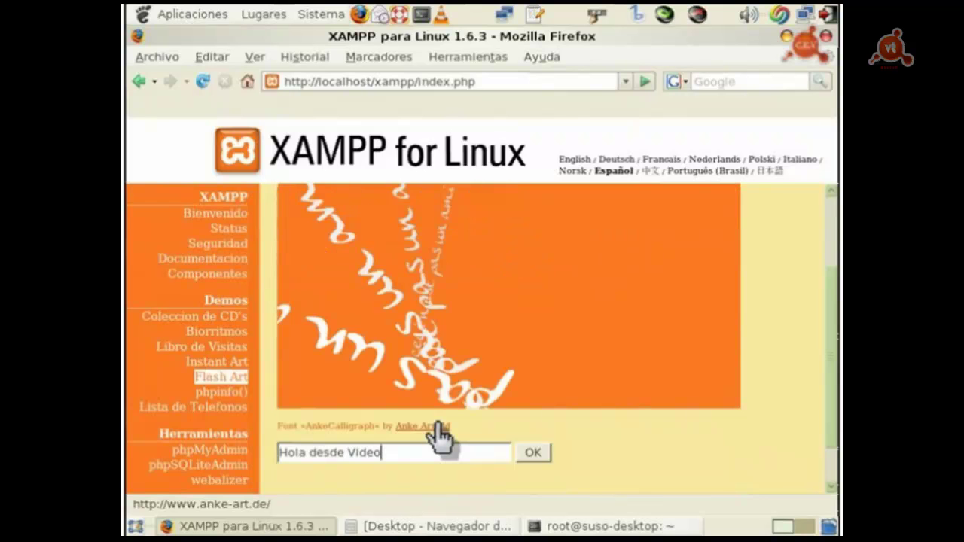
{"action": "type", "text": "tutoriales"}
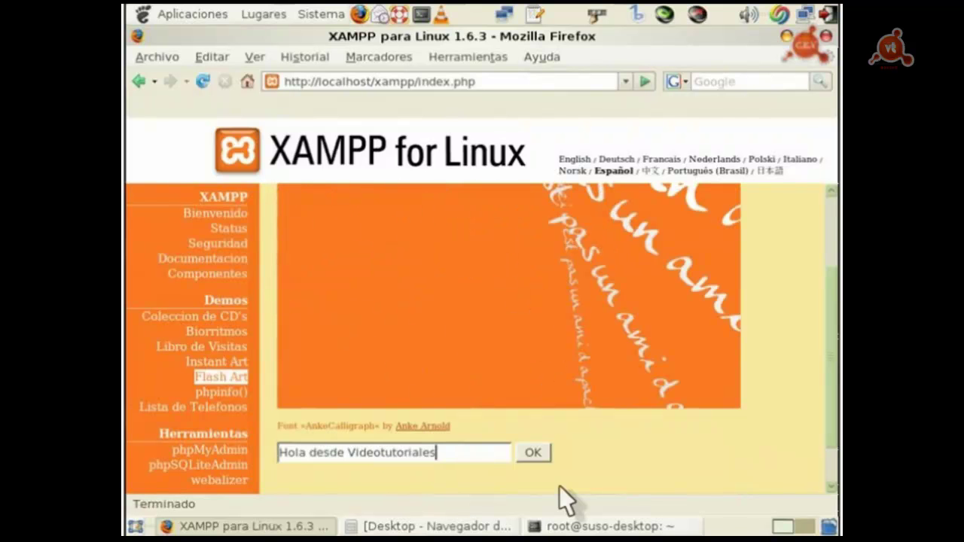
{"action": "left_click", "coordinate": [533, 453]}
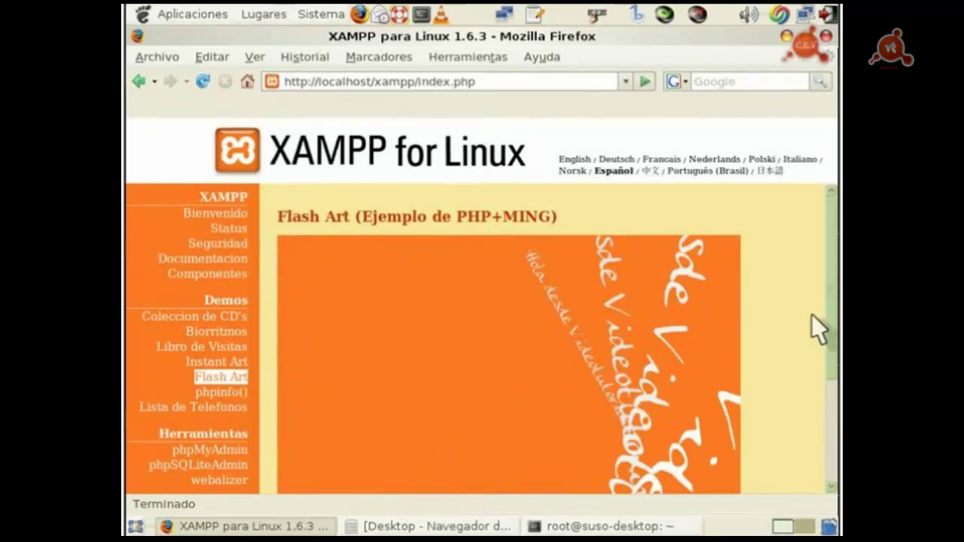
Step: Scroll around the Flash Art page to watch the new animated text
{"action": "scroll", "coordinate": [813, 327], "scroll_direction": "down", "scroll_amount": 2}
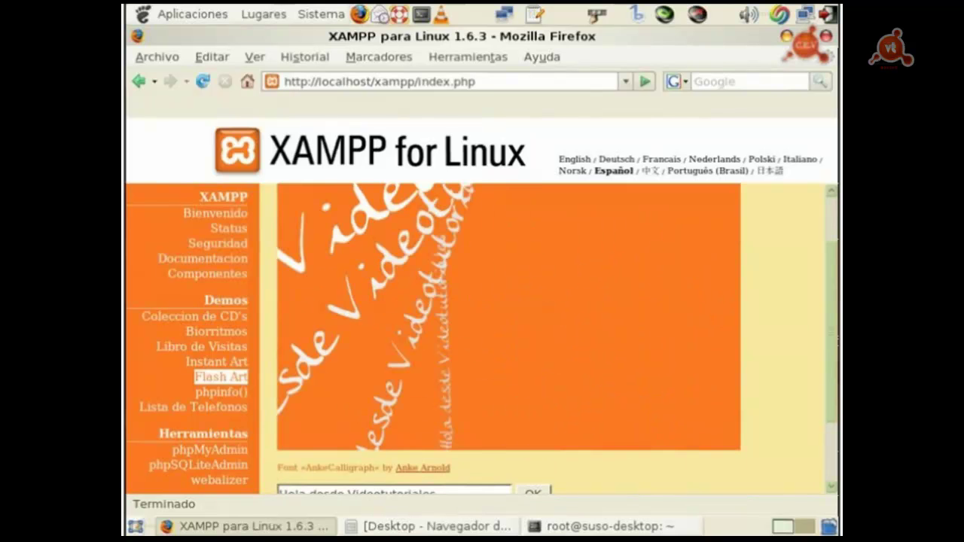
{"action": "scroll", "coordinate": [508, 339], "scroll_direction": "up", "scroll_amount": 1}
{"action": "scroll", "coordinate": [509, 339], "scroll_direction": "up", "scroll_amount": 1}
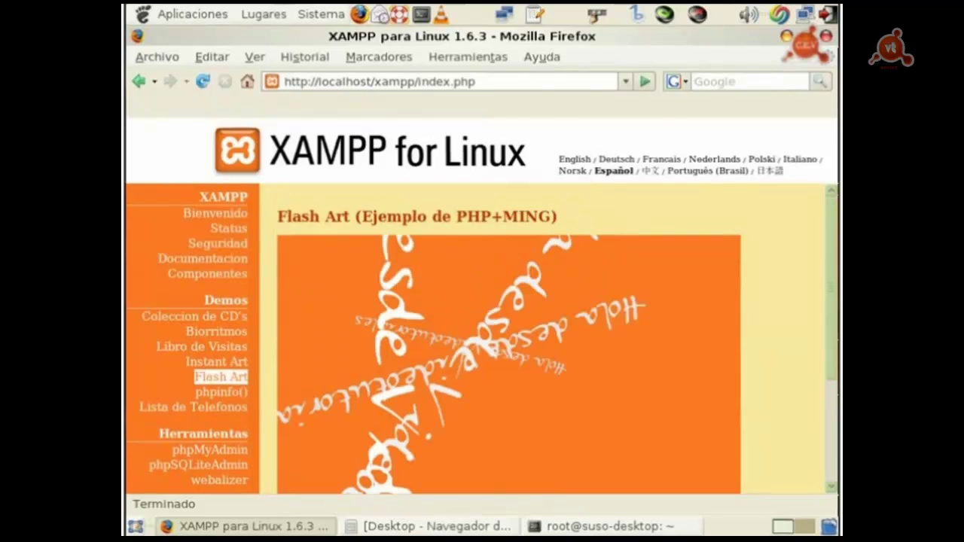
{"action": "scroll", "coordinate": [508, 339], "scroll_direction": "down", "scroll_amount": 2}
{"action": "scroll", "coordinate": [508, 339], "scroll_direction": "up", "scroll_amount": 1}
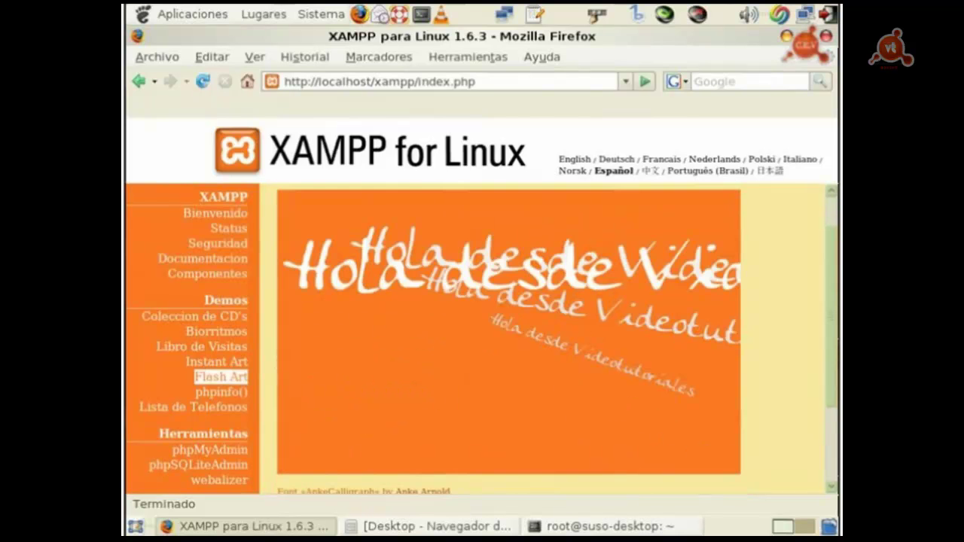
{"action": "scroll", "coordinate": [509, 339], "scroll_direction": "up", "scroll_amount": 1}
{"action": "scroll", "coordinate": [509, 339], "scroll_direction": "down", "scroll_amount": 3}
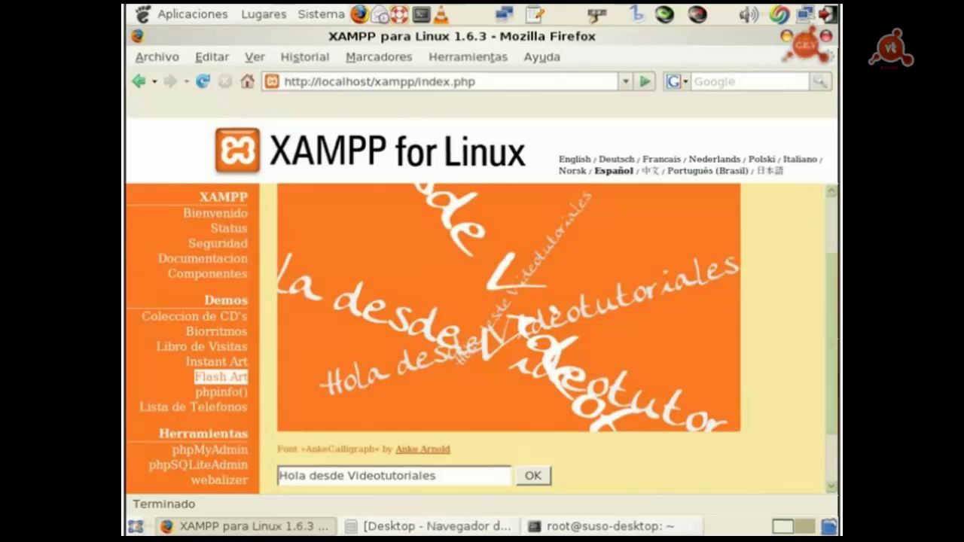
{"action": "scroll", "coordinate": [509, 334], "scroll_direction": "up", "scroll_amount": 2}
{"action": "scroll", "coordinate": [509, 339], "scroll_direction": "down", "scroll_amount": 1}
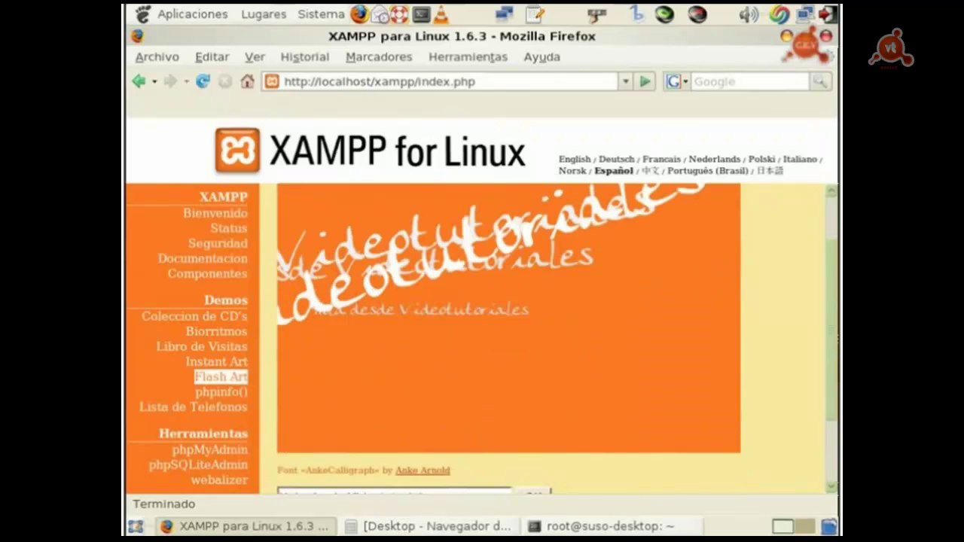
{"action": "scroll", "coordinate": [508, 339], "scroll_direction": "up", "scroll_amount": 1}
{"action": "scroll", "coordinate": [509, 339], "scroll_direction": "down", "scroll_amount": 1}
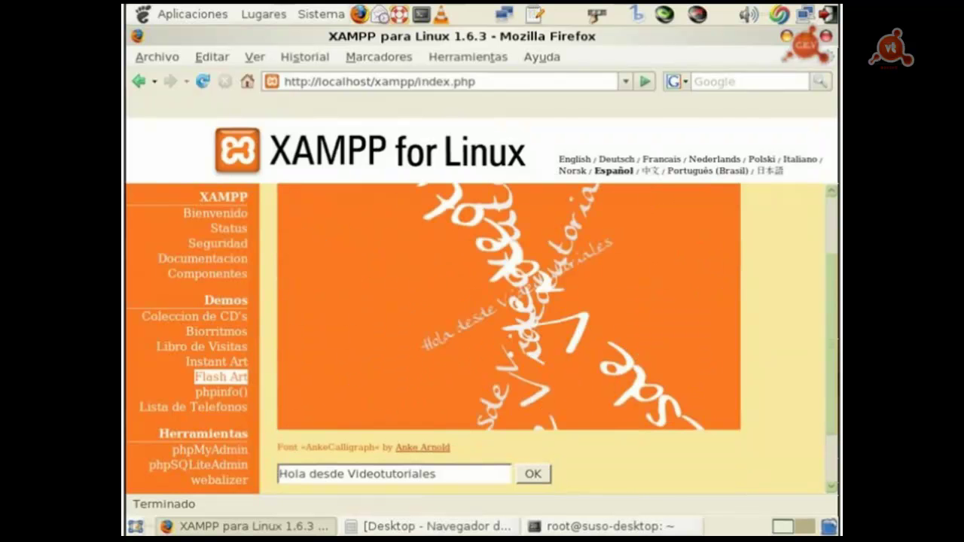
{"action": "scroll", "coordinate": [508, 339], "scroll_direction": "up", "scroll_amount": 1}
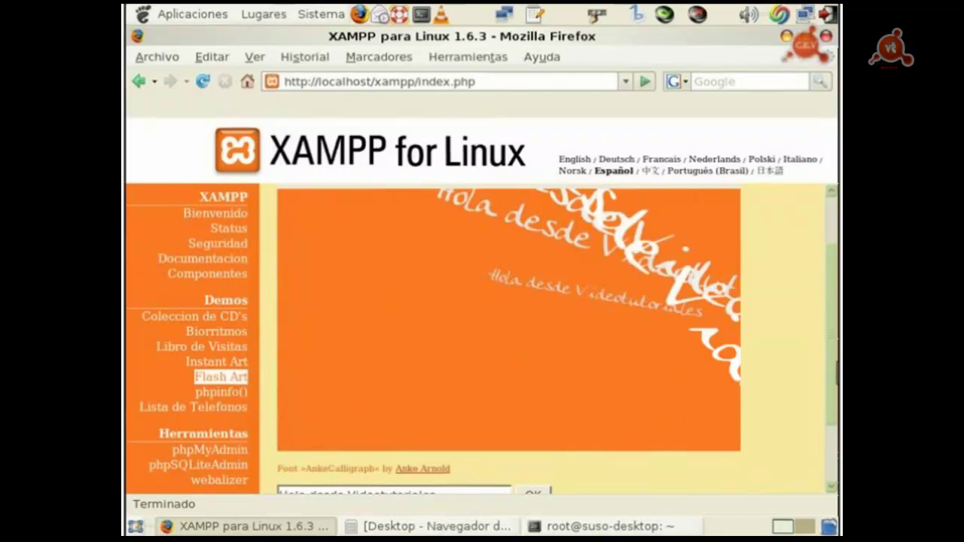
{"action": "scroll", "coordinate": [508, 339], "scroll_direction": "down", "scroll_amount": 1}
{"action": "scroll", "coordinate": [508, 339], "scroll_direction": "down", "scroll_amount": 1}
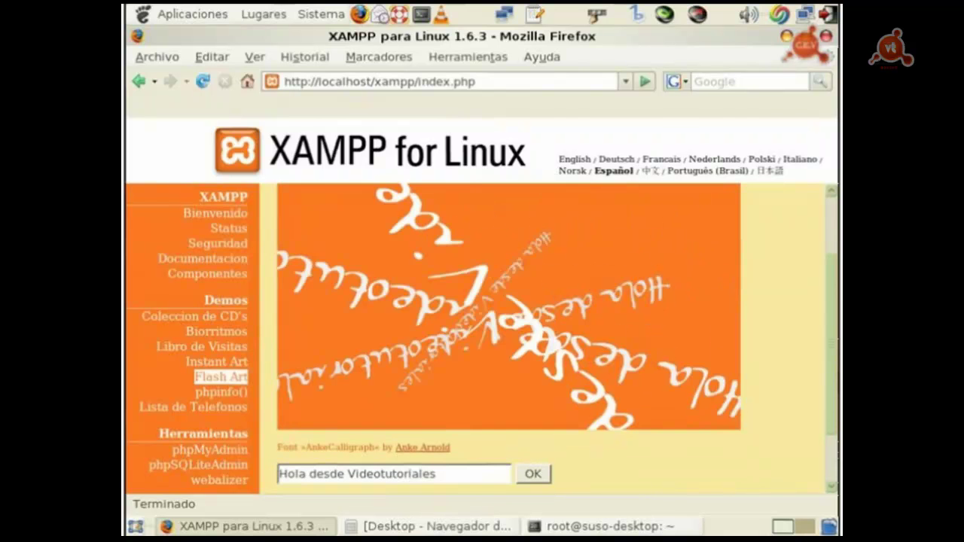
{"action": "scroll", "coordinate": [814, 360], "scroll_direction": "up", "scroll_amount": 2}
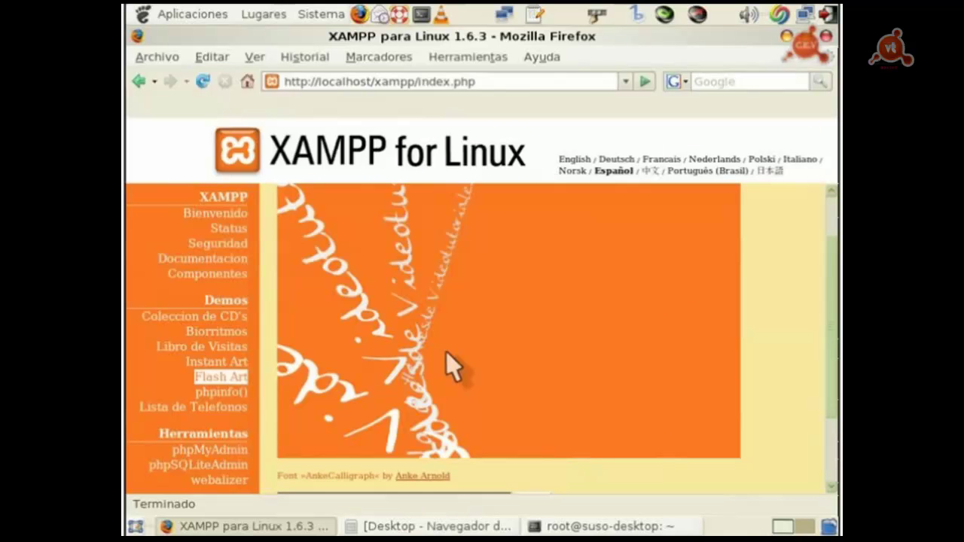
Step: View phpinfo() and phpMyAdmin 2.10.3, then show the Seguridad page listing INSEGURO items
{"action": "left_click", "coordinate": [218, 391]}
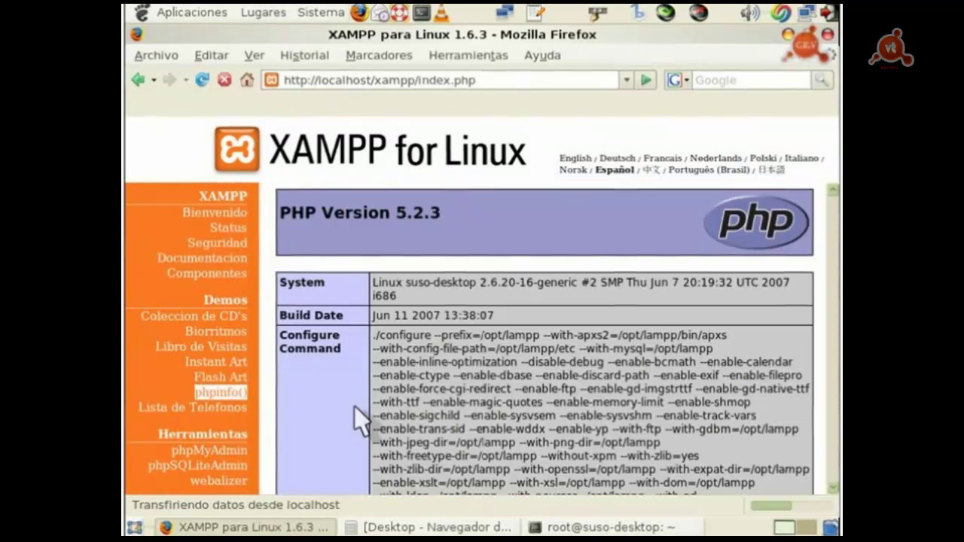
{"action": "left_click_drag", "start_coordinate": [828, 205], "coordinate": [833, 211]}
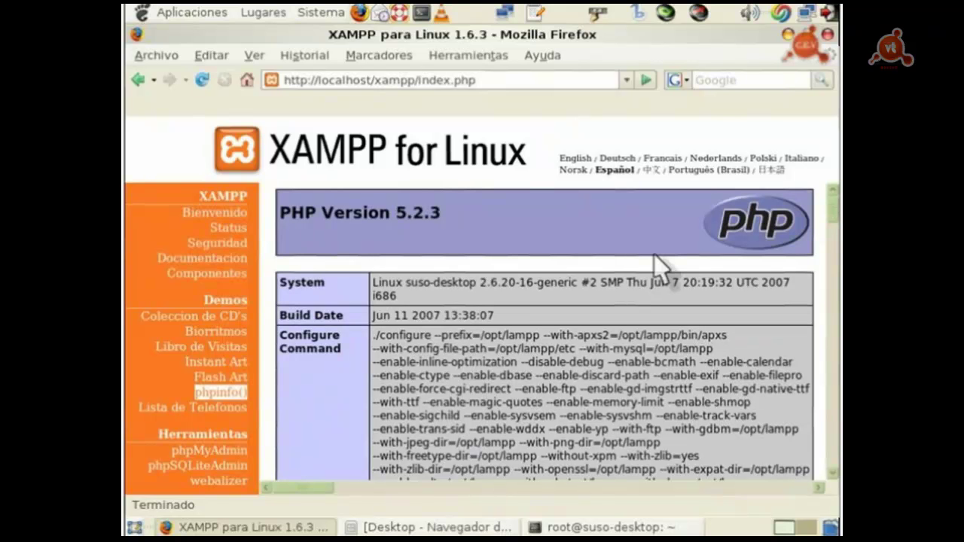
{"action": "left_click", "coordinate": [199, 452]}
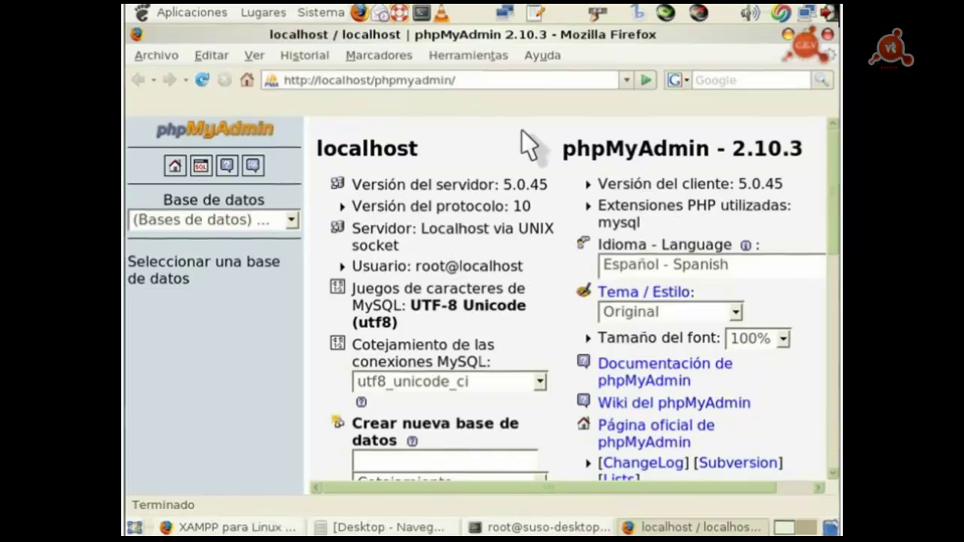
{"action": "left_click", "coordinate": [788, 34]}
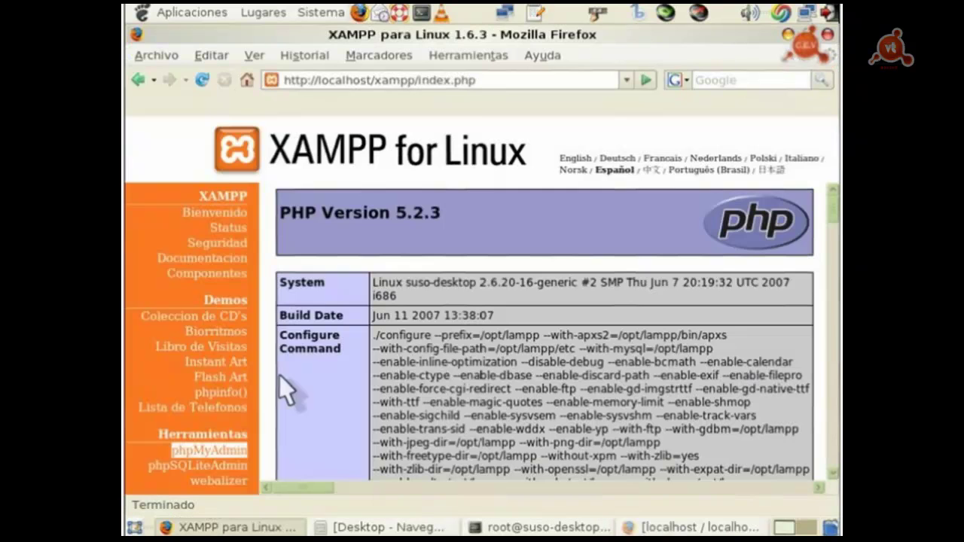
{"action": "left_click", "coordinate": [223, 246]}
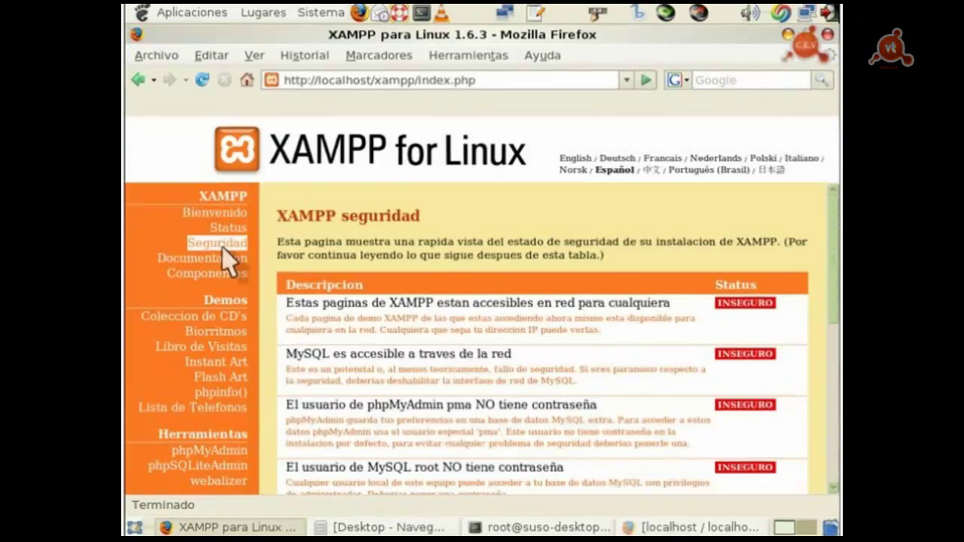
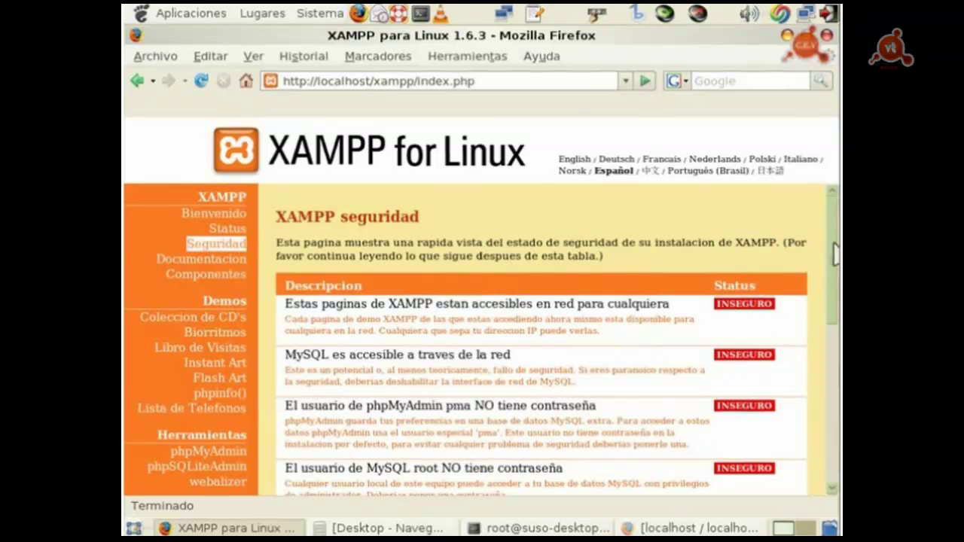
Step: Run /opt/lampp/lampp security in the root terminal
{"action": "scroll", "coordinate": [835, 255], "scroll_direction": "down", "scroll_amount": 1}
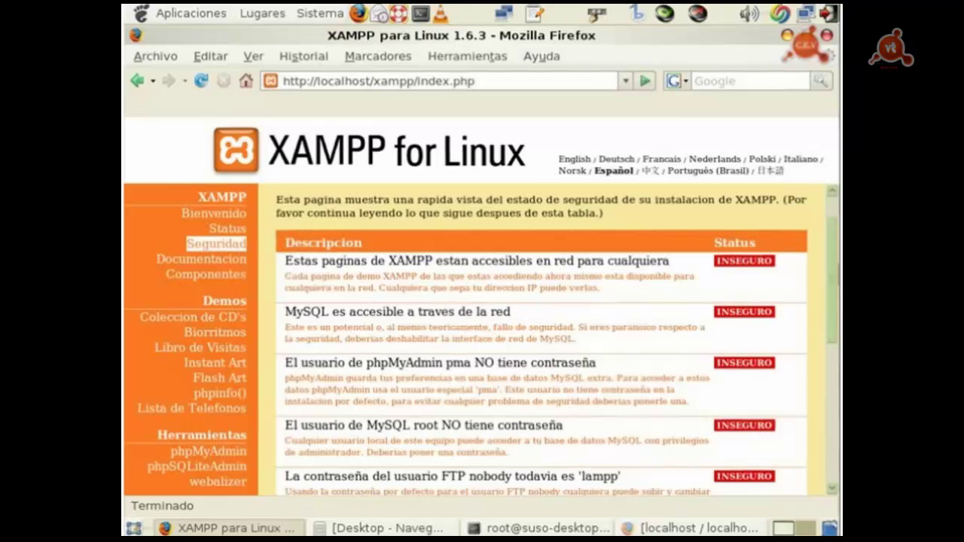
{"action": "scroll", "coordinate": [834, 254], "scroll_direction": "down", "scroll_amount": 1}
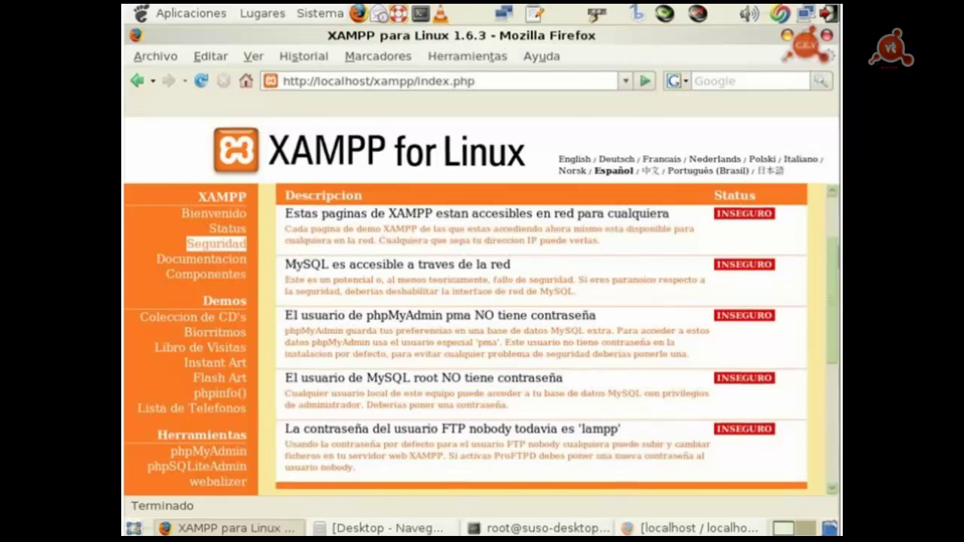
{"action": "scroll", "coordinate": [540, 339], "scroll_direction": "up", "scroll_amount": 3}
{"action": "scroll", "coordinate": [541, 339], "scroll_direction": "down", "scroll_amount": 3}
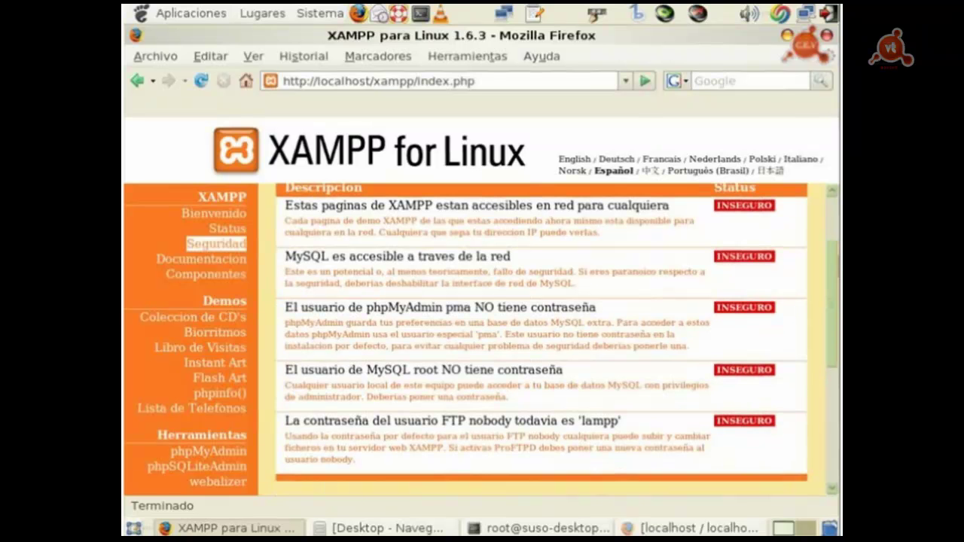
{"action": "scroll", "coordinate": [540, 339], "scroll_direction": "down", "scroll_amount": 1}
{"action": "scroll", "coordinate": [541, 339], "scroll_direction": "up", "scroll_amount": 3}
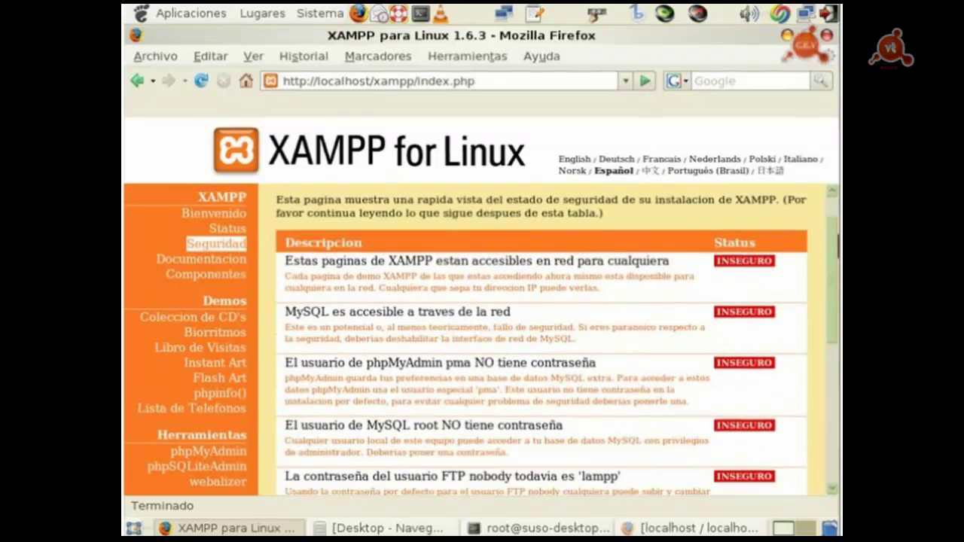
{"action": "left_click_drag", "start_coordinate": [838, 245], "coordinate": [836, 262]}
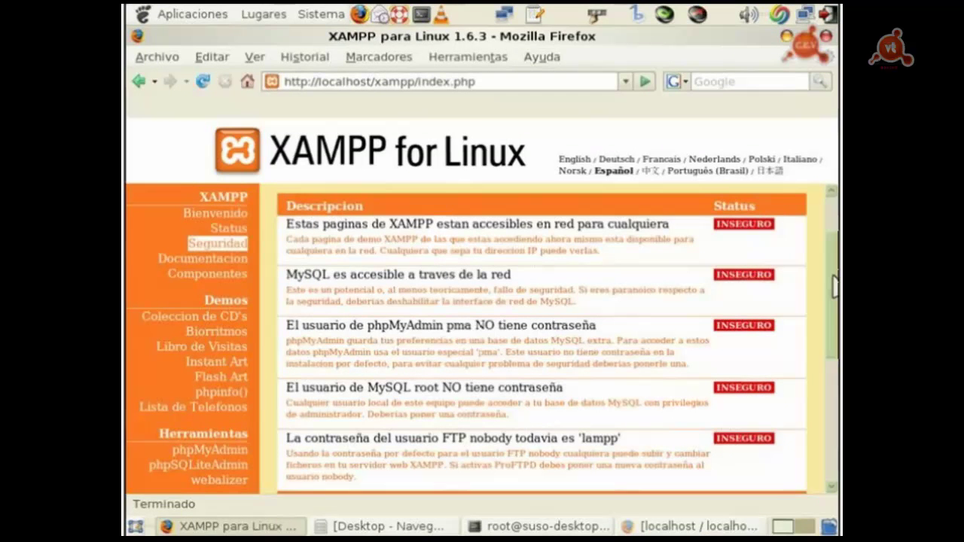
{"action": "left_click_drag", "start_coordinate": [835, 285], "coordinate": [465, 258]}
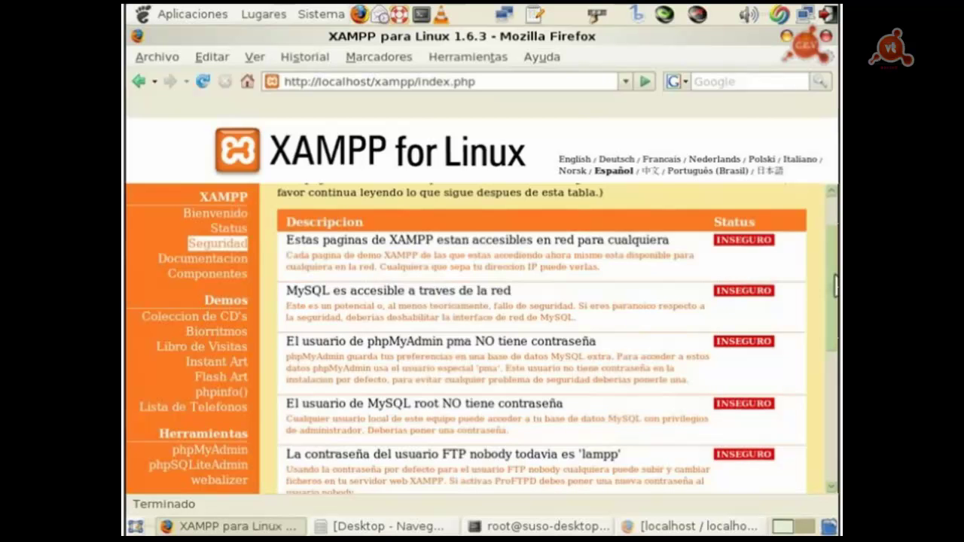
{"action": "scroll", "coordinate": [362, 391], "scroll_direction": "down", "scroll_amount": 2}
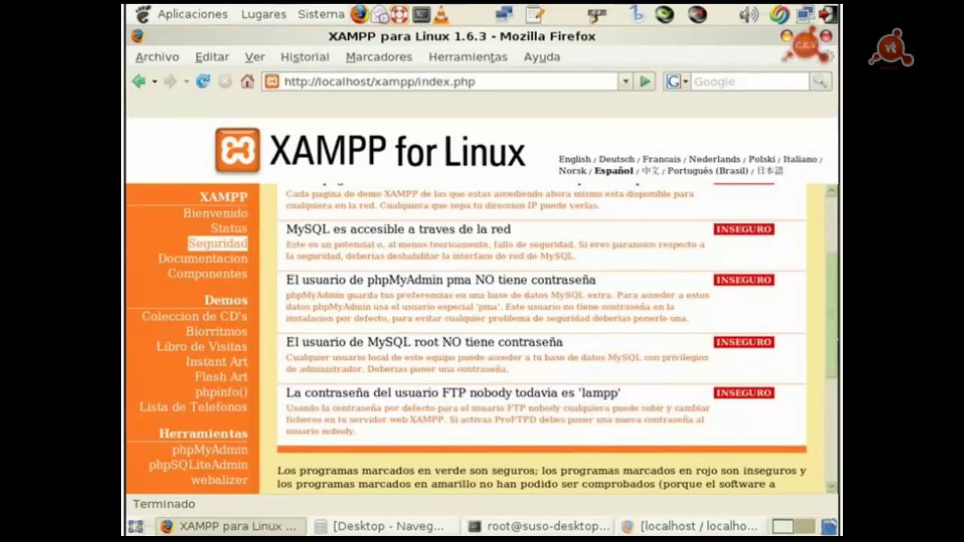
{"action": "scroll", "coordinate": [834, 296], "scroll_direction": "up", "scroll_amount": 3}
{"action": "scroll", "coordinate": [833, 296], "scroll_direction": "down", "scroll_amount": 3}
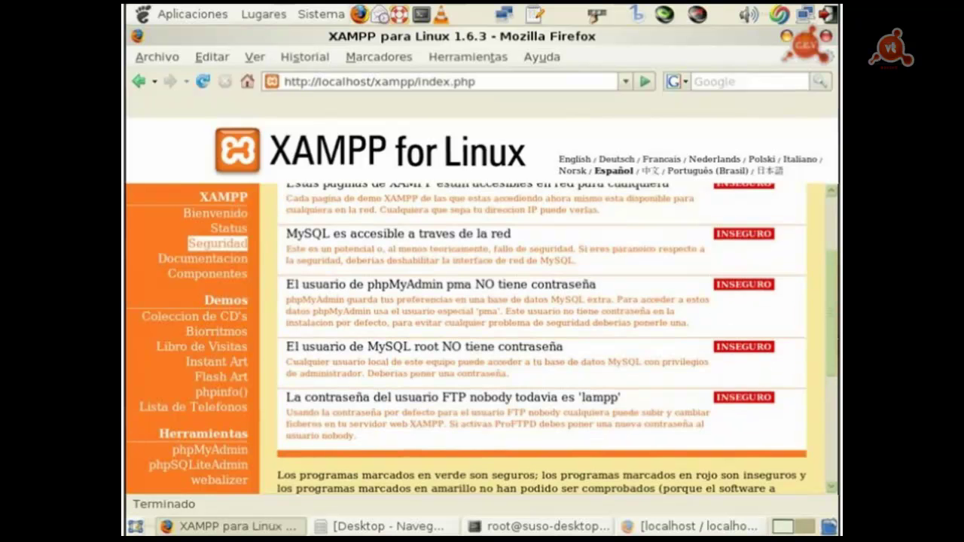
{"action": "scroll", "coordinate": [542, 339], "scroll_direction": "down", "scroll_amount": 3}
{"action": "scroll", "coordinate": [542, 339], "scroll_direction": "up", "scroll_amount": 3}
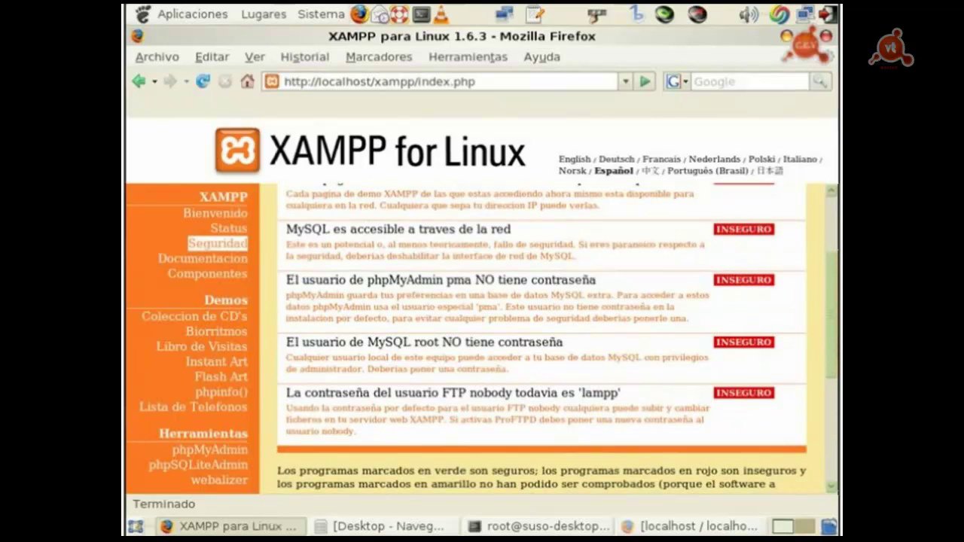
{"action": "scroll", "coordinate": [542, 339], "scroll_direction": "down", "scroll_amount": 3}
{"action": "scroll", "coordinate": [543, 339], "scroll_direction": "down", "scroll_amount": 3}
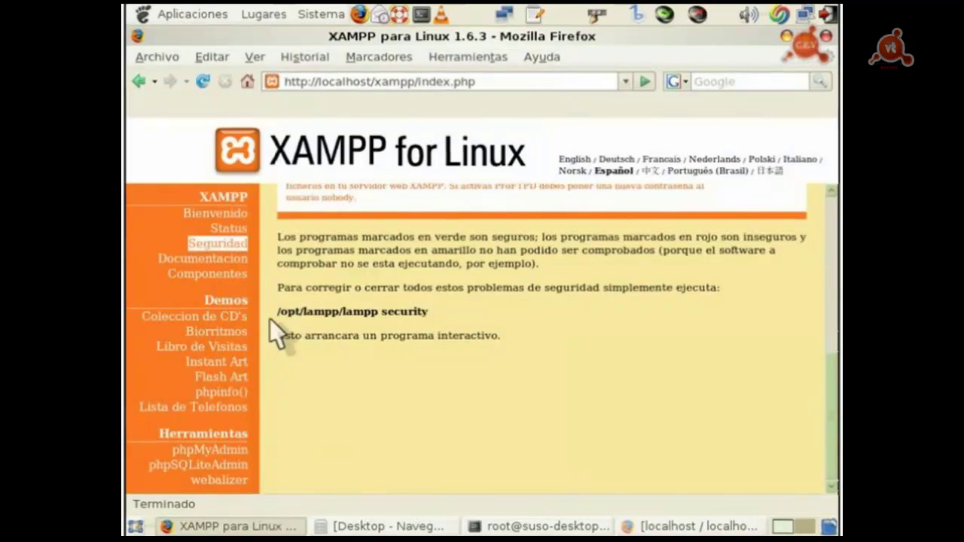
{"action": "scroll", "coordinate": [542, 339], "scroll_direction": "down", "scroll_amount": 1}
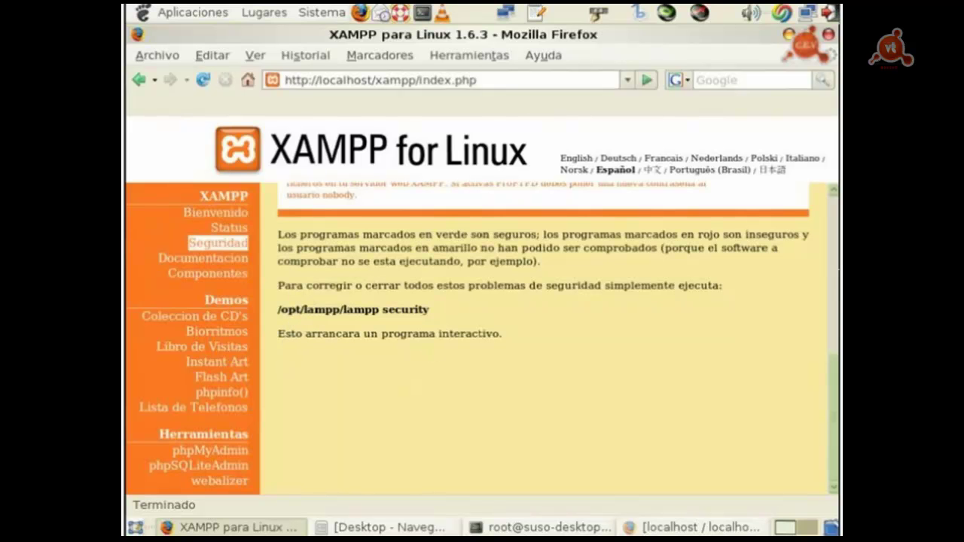
{"action": "key", "text": "alt+Tab"}
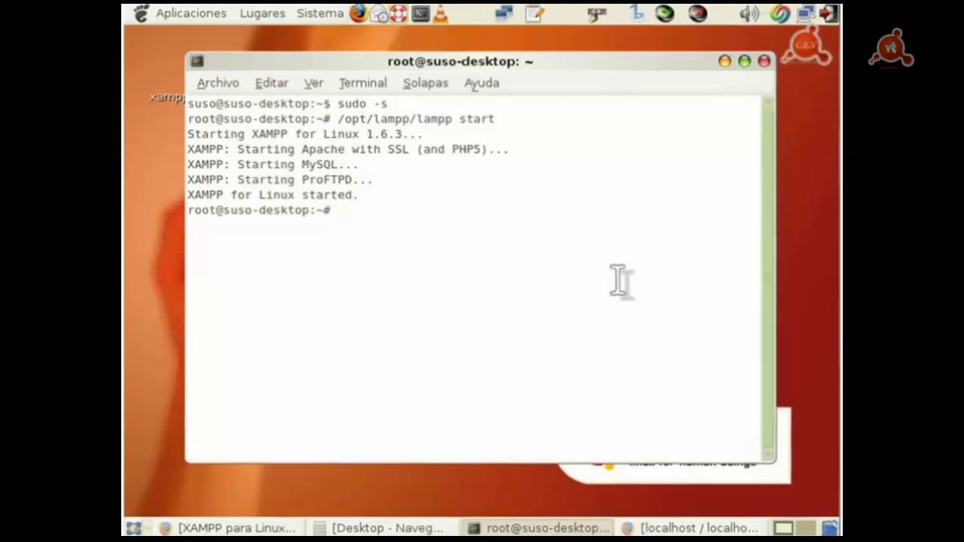
{"action": "type", "text": "/opt/"}
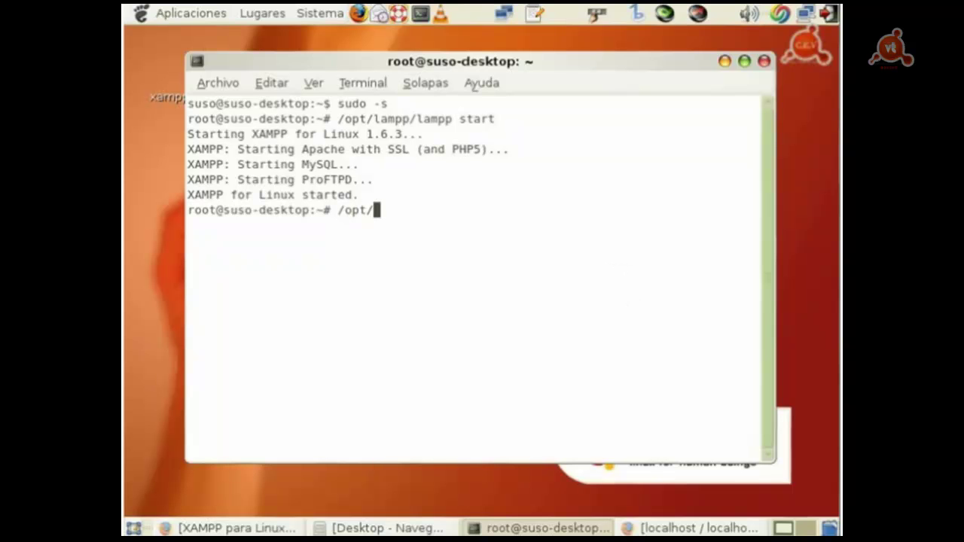
{"action": "type", "text": "lampp/lampp s"}
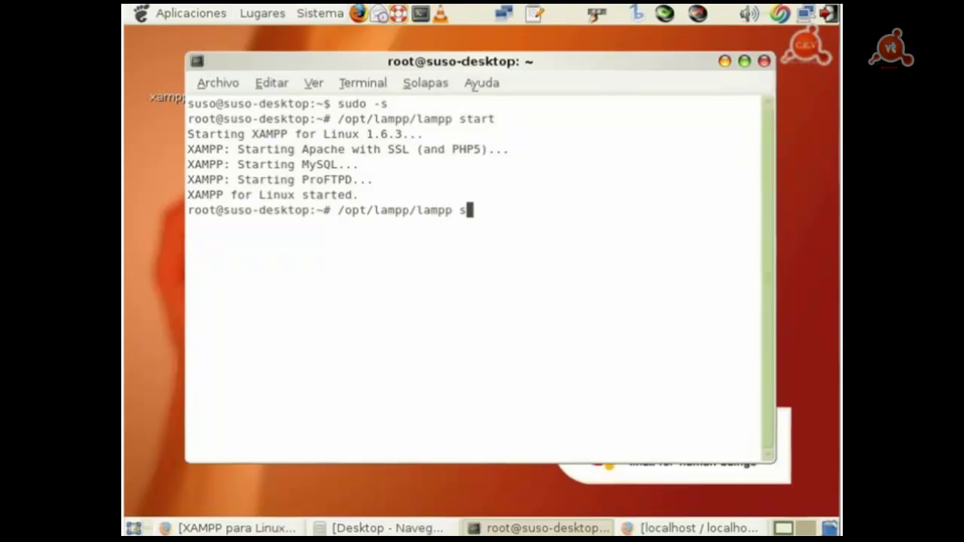
{"action": "type", "text": "ecurity"}
{"action": "key", "text": "Return"}
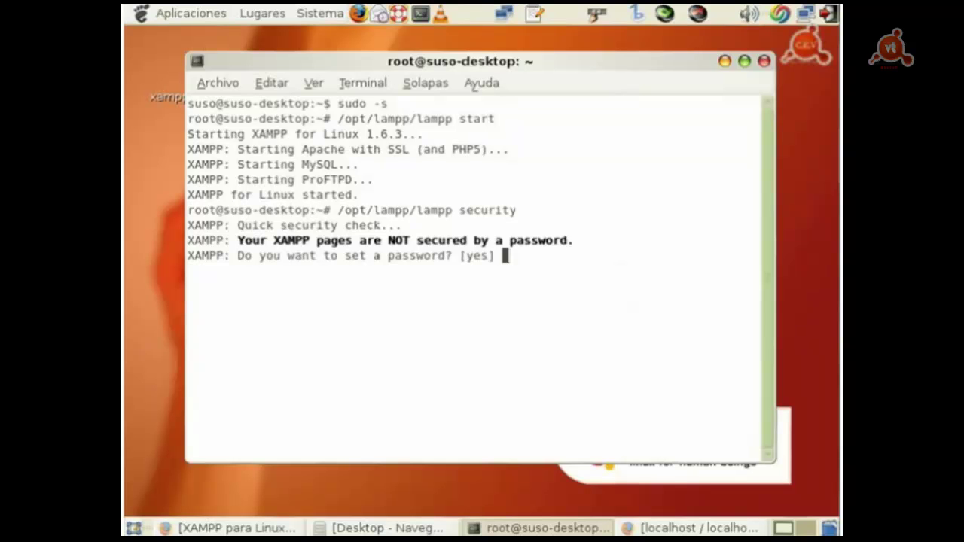
Step: Set a password for the XAMPP pages and answer yes to disable MySQL network access
{"action": "type", "text": "yes"}
{"action": "key", "text": "Return"}
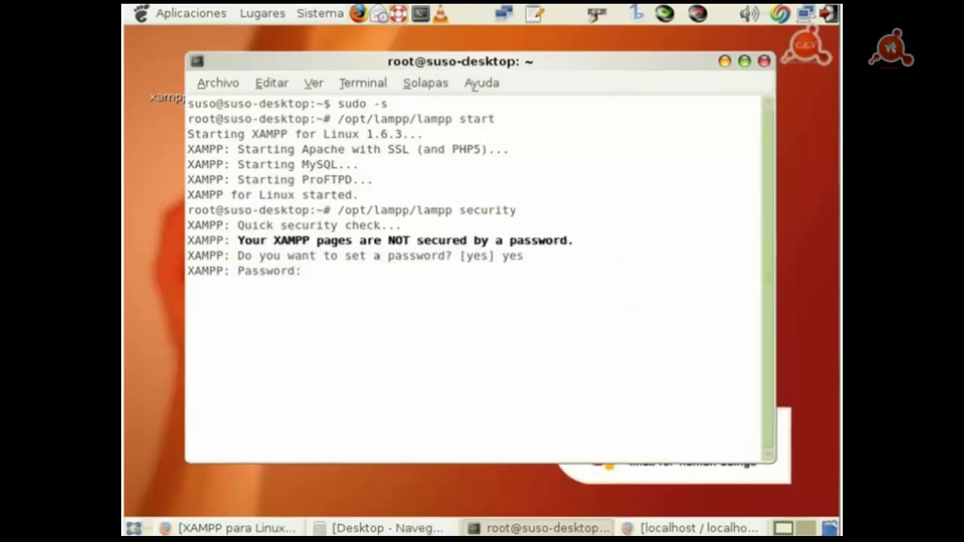
{"action": "key", "text": "Return"}
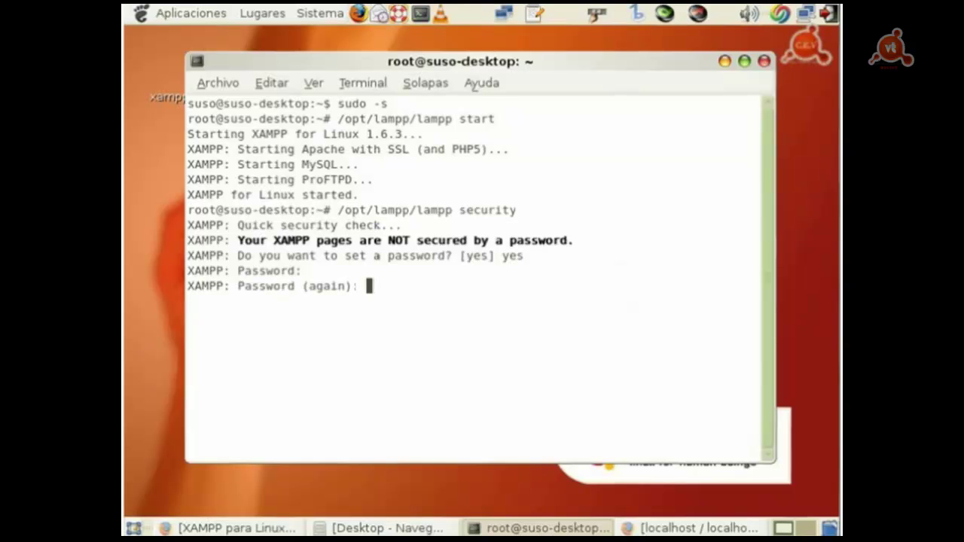
{"action": "key", "text": "Return"}
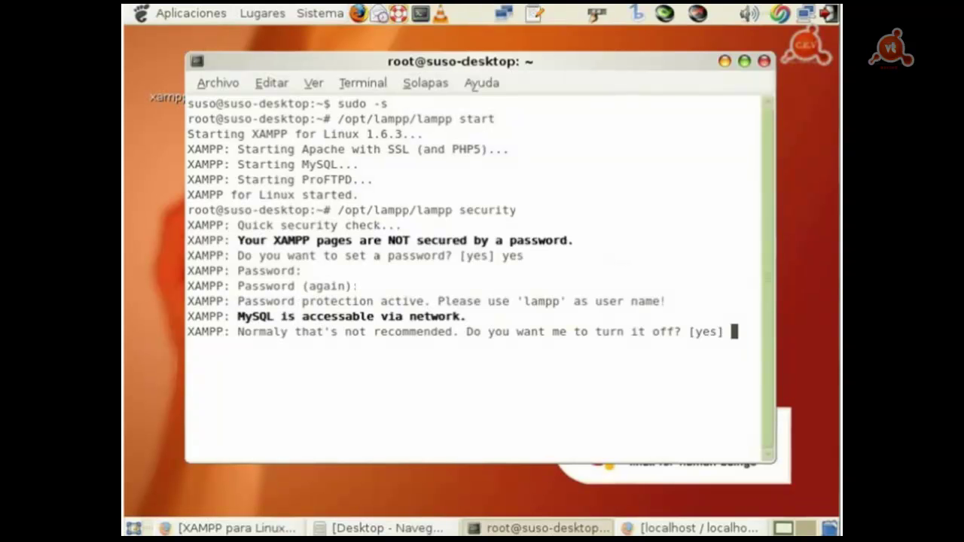
{"action": "type", "text": "yes"}
{"action": "key", "text": "Return"}
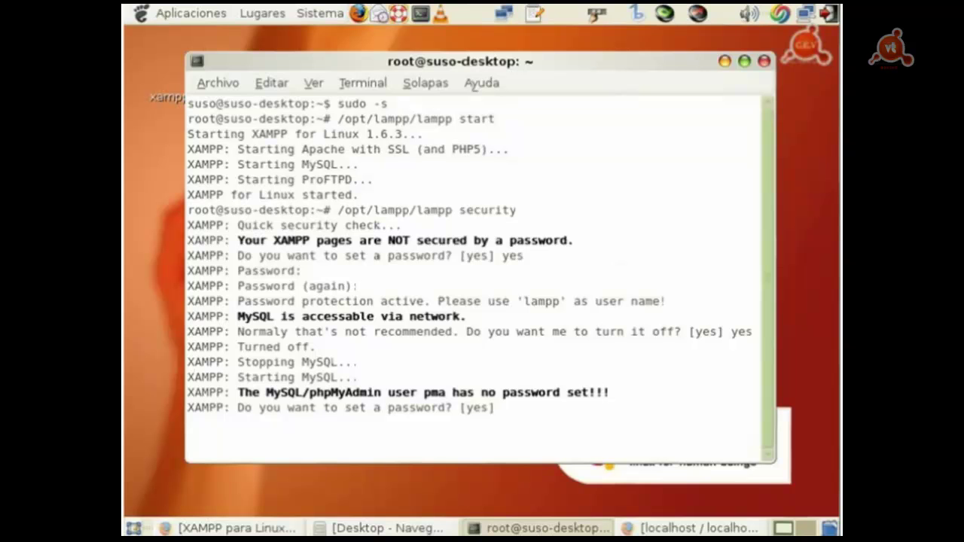
Step: Answer yes and set the pma user password, entering it twice
{"action": "type", "text": "yes"}
{"action": "key", "text": "Return"}
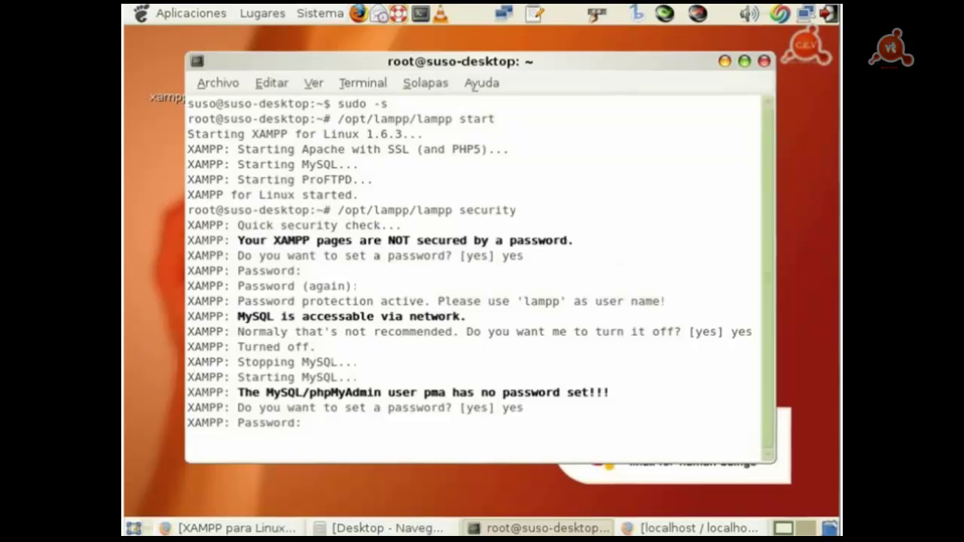
{"action": "key", "text": "Return"}
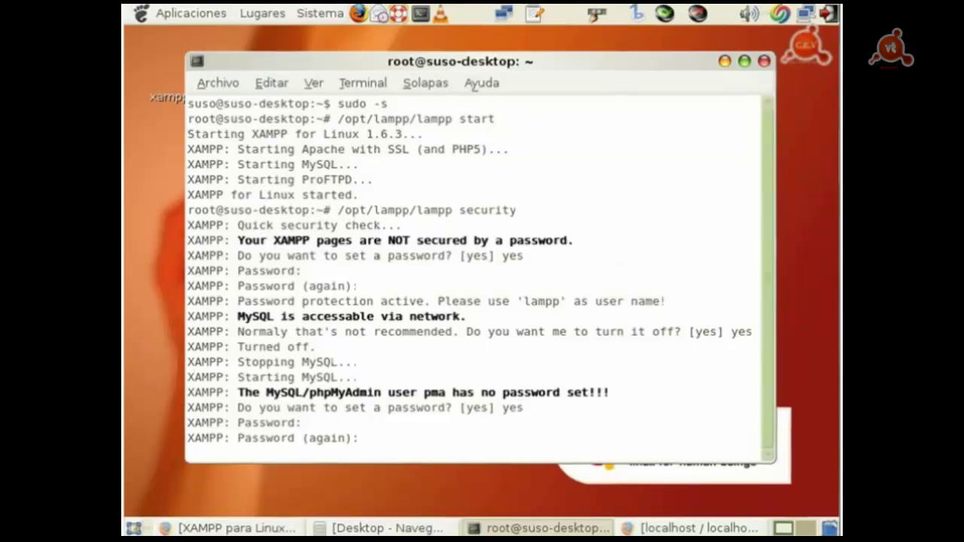
{"action": "key", "text": "Return"}
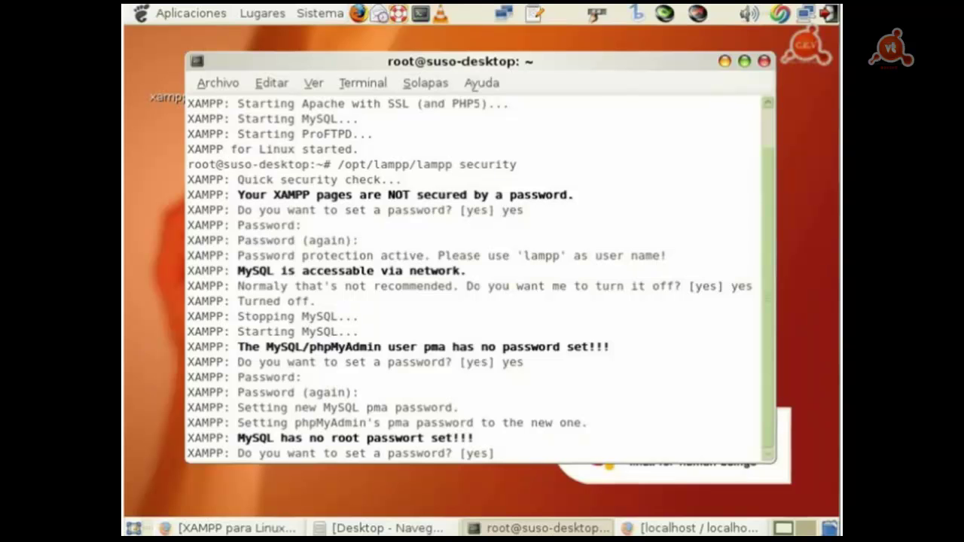
Step: Answer yes and set the MySQL root password, entering it twice
{"action": "type", "text": "yes"}
{"action": "key", "text": "Return"}
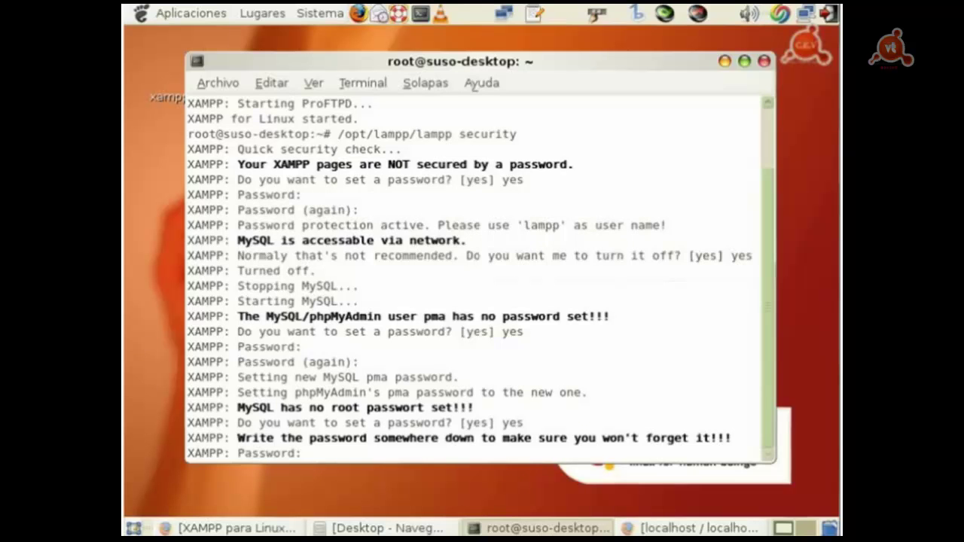
{"action": "key", "text": "Return"}
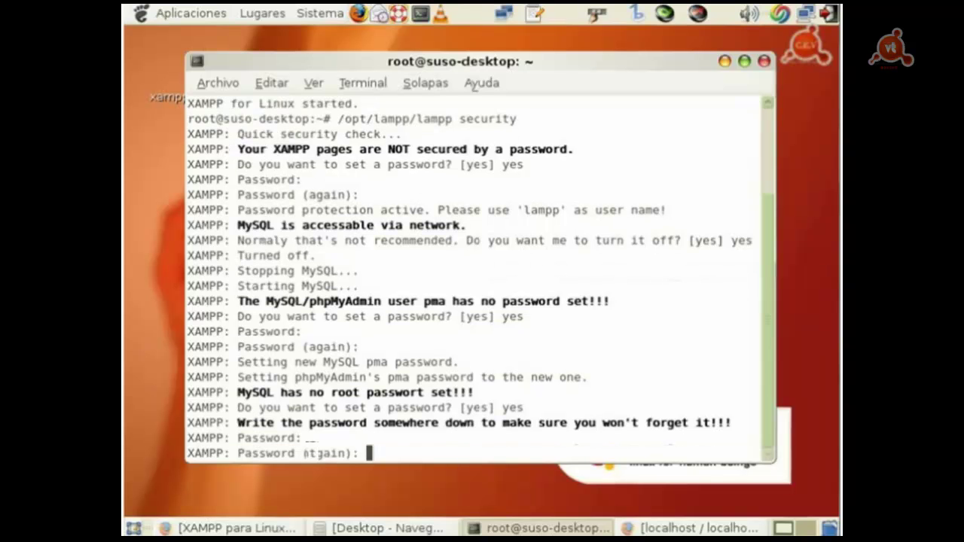
{"action": "key", "text": "Return"}
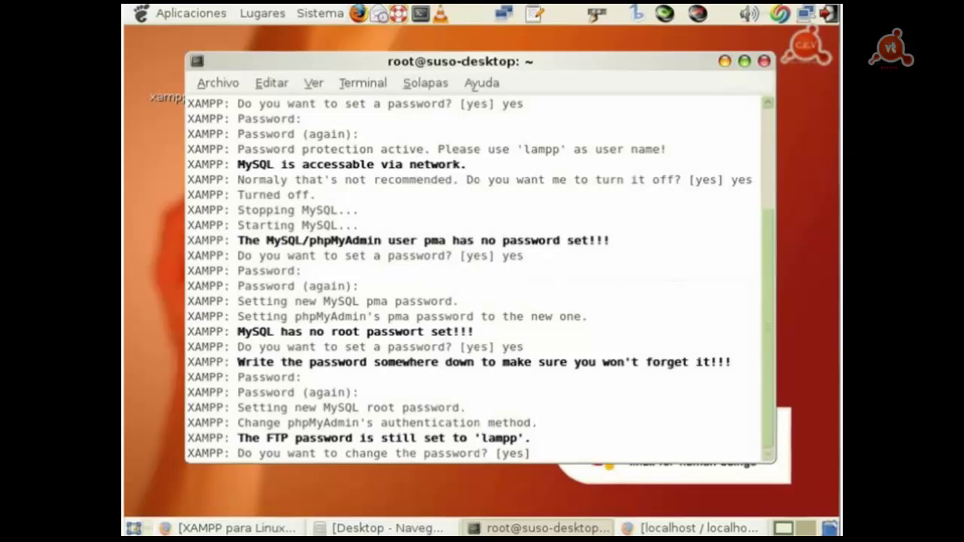
Step: Answer yes and set a new FTP password, entering it twice
{"action": "type", "text": "yes"}
{"action": "key", "text": "Return"}
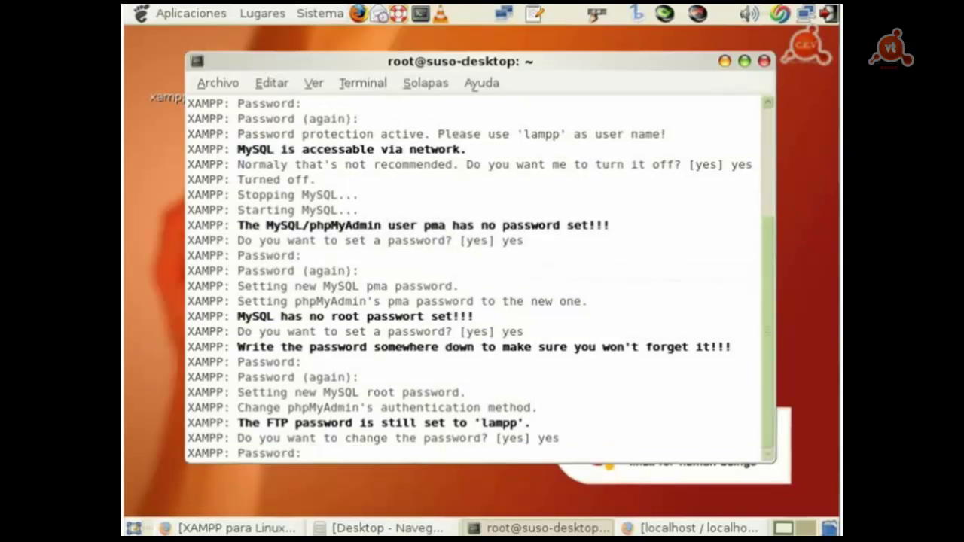
{"action": "key", "text": "Return"}
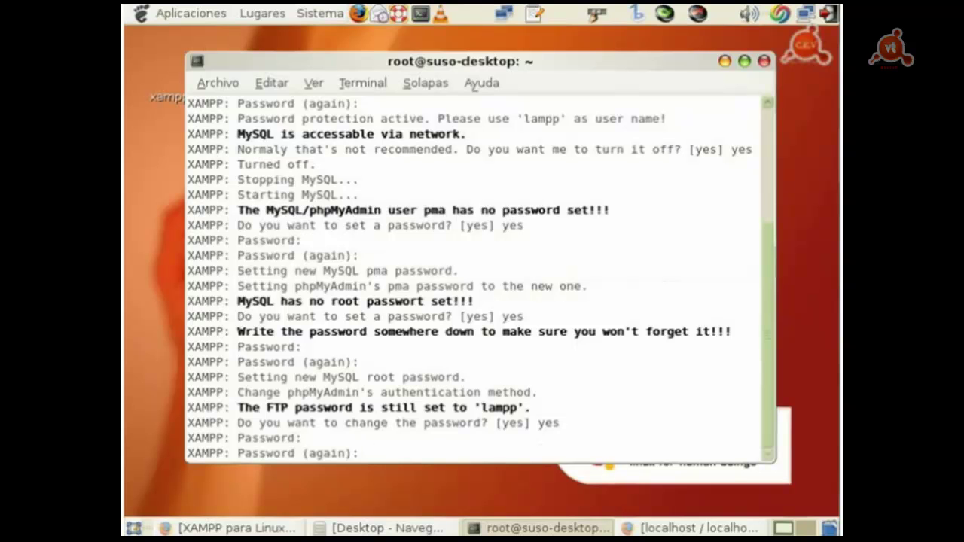
{"action": "key", "text": "Return"}
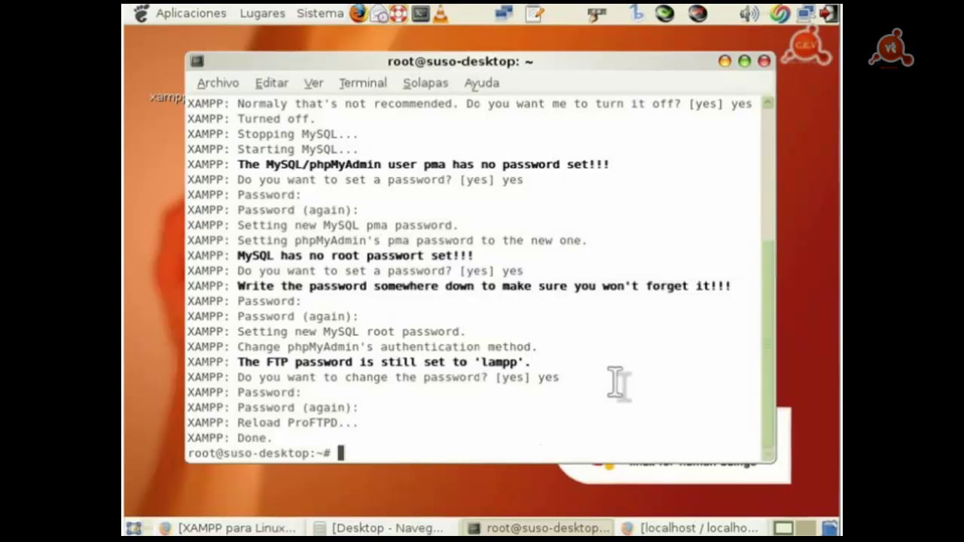
{"action": "left_click", "coordinate": [681, 528]}
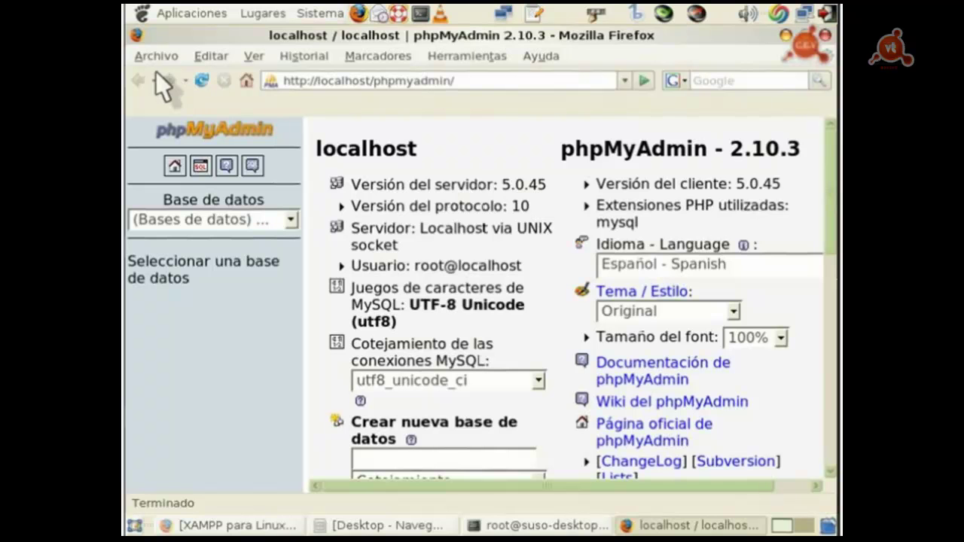
{"action": "left_click", "coordinate": [446, 80]}
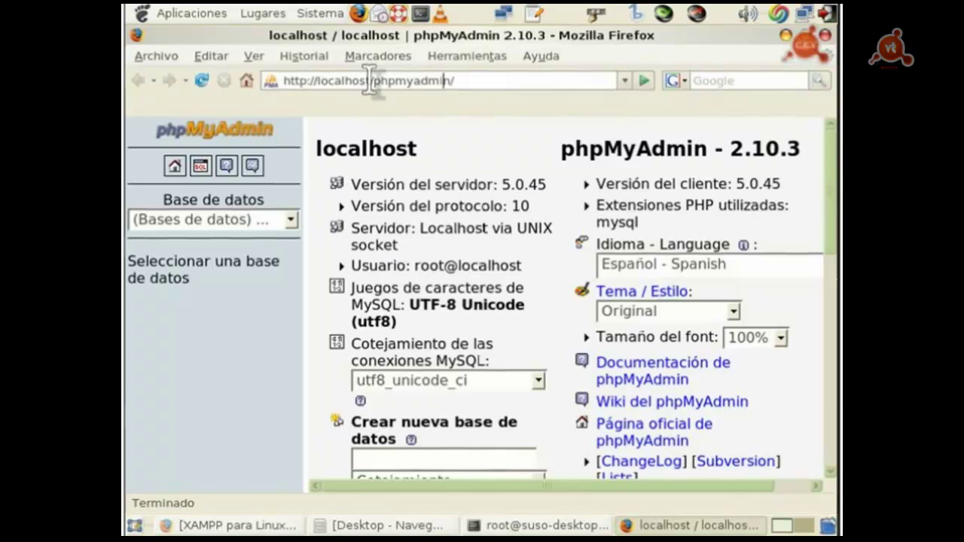
{"action": "left_click_drag", "start_coordinate": [372, 80], "coordinate": [536, 98]}
{"action": "key", "text": "BackSpace"}
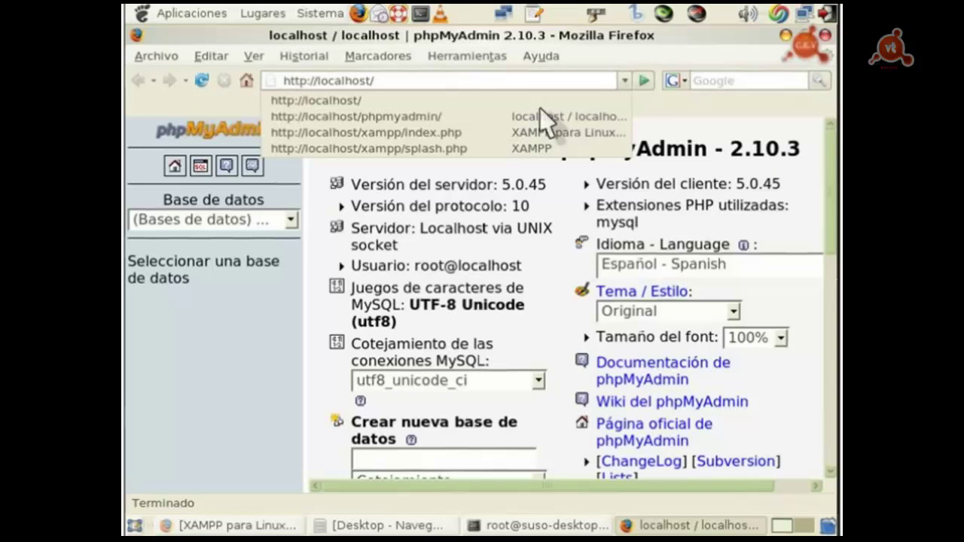
{"action": "key", "text": "Return"}
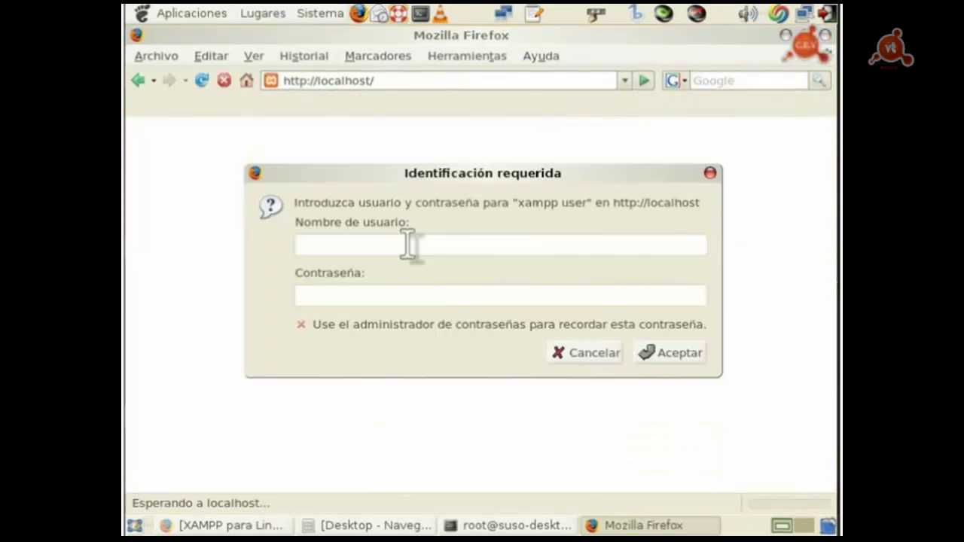
Step: Log in to the XAMPP pages as the lampp user with its password
{"action": "left_click_drag", "start_coordinate": [490, 166], "coordinate": [486, 155]}
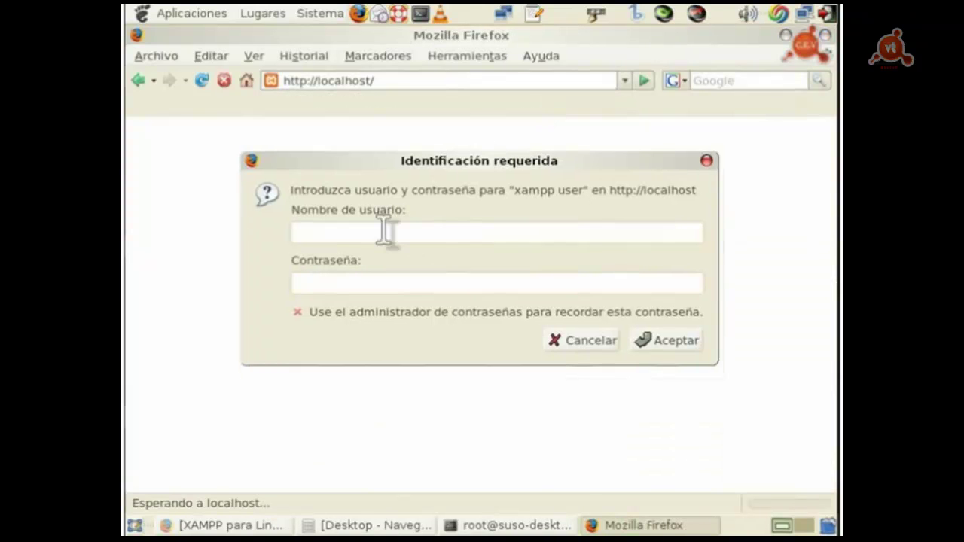
{"action": "type", "text": "a"}
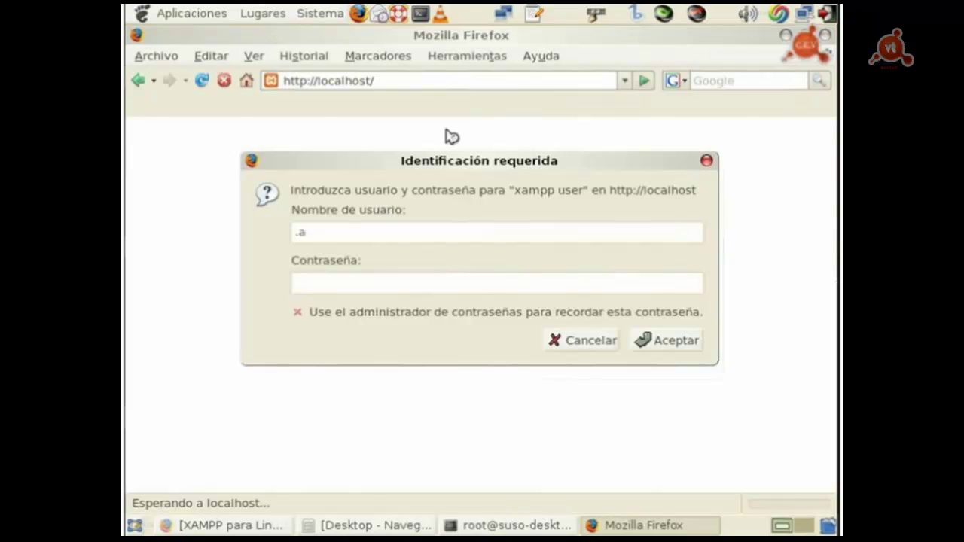
{"action": "key", "text": "BackSpace"}
{"action": "type", "text": "ampp"}
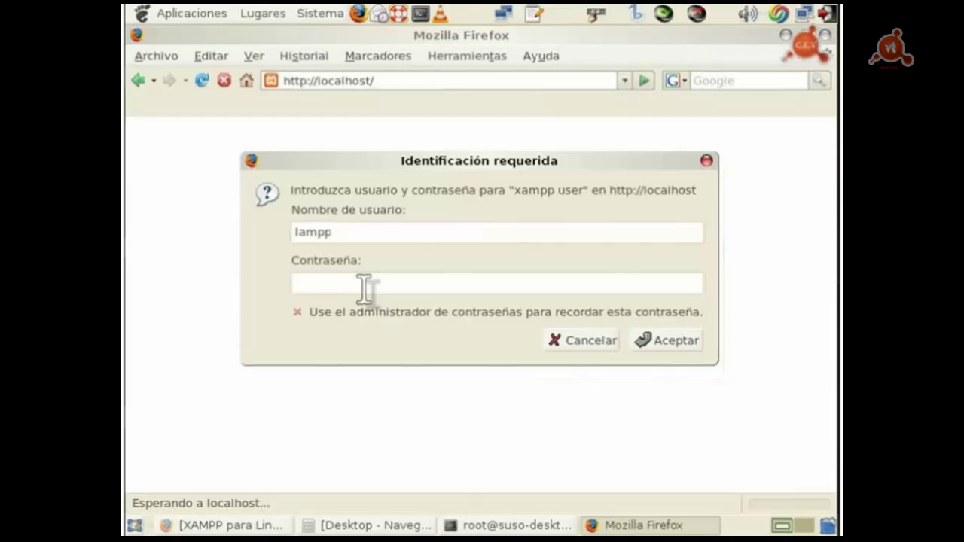
{"action": "type", "text": "*********"}
{"action": "left_click", "coordinate": [646, 342]}
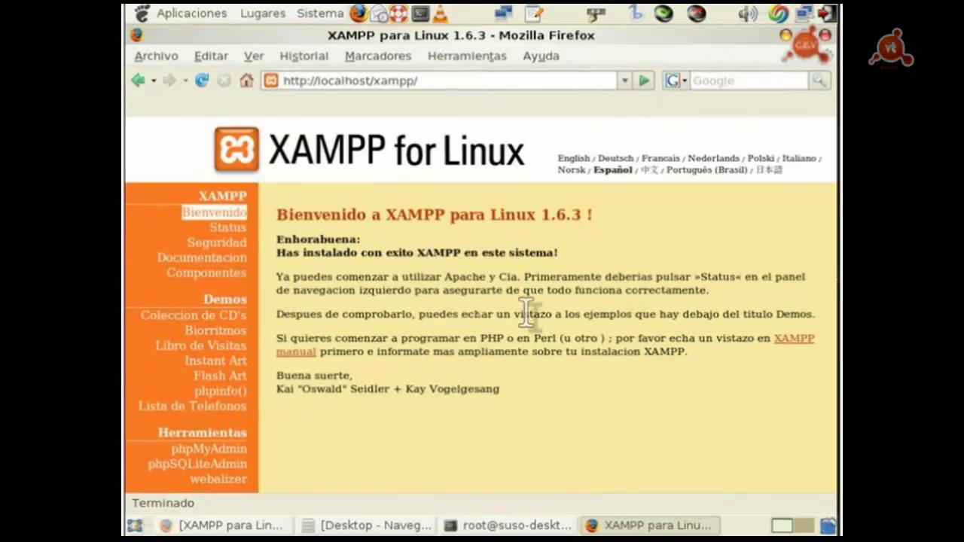
Step: Open the Seguridad page and check that every item reads SEGURO
{"action": "left_click", "coordinate": [215, 244]}
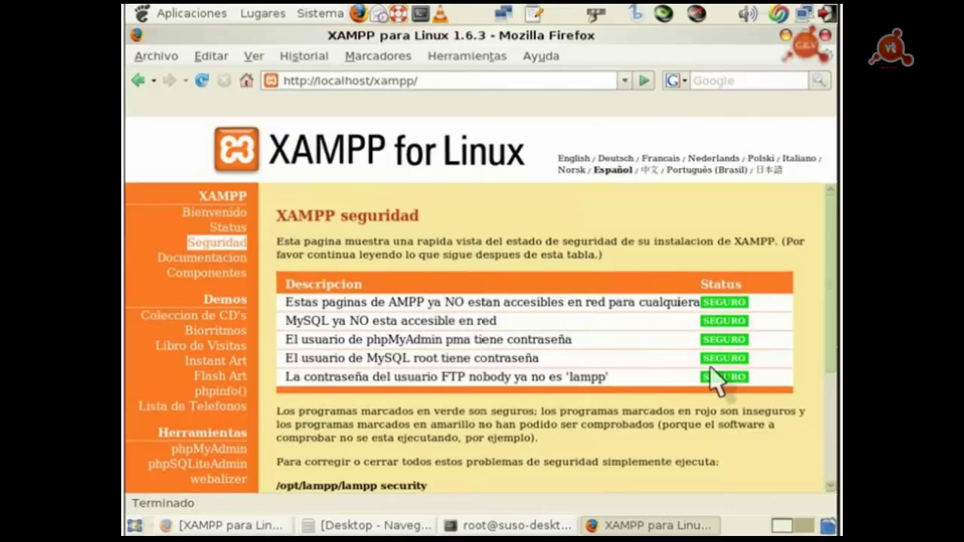
{"action": "scroll", "coordinate": [798, 295], "scroll_direction": "down", "scroll_amount": 3}
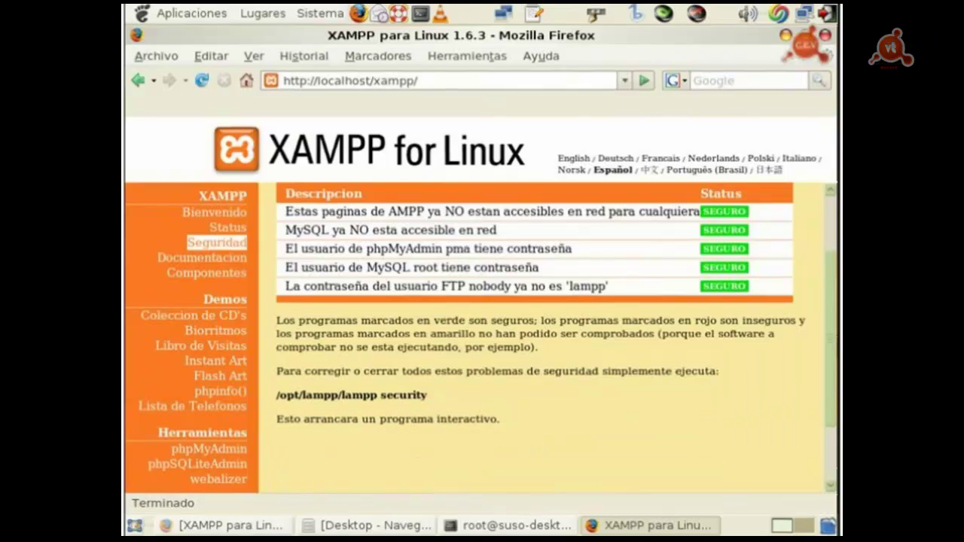
{"action": "scroll", "coordinate": [832, 315], "scroll_direction": "up", "scroll_amount": 1}
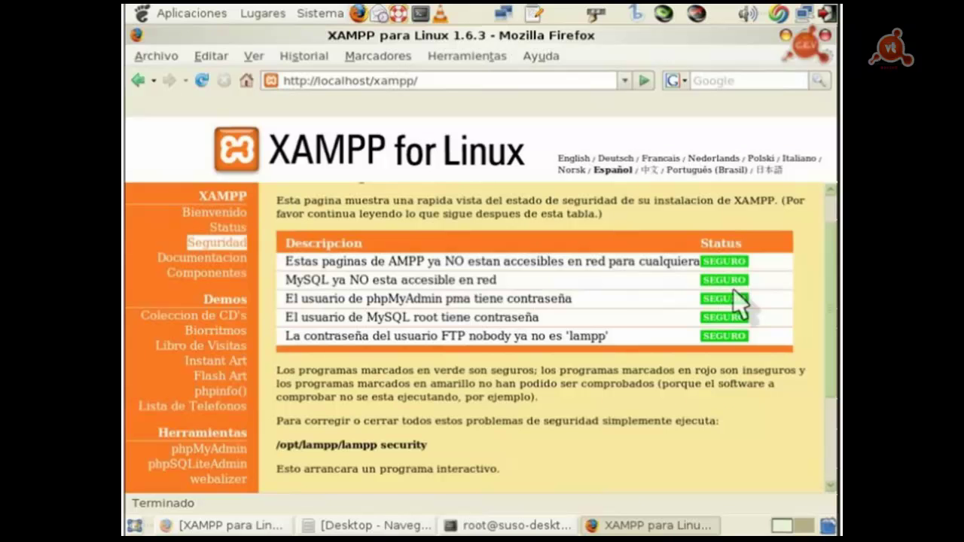
{"action": "scroll", "coordinate": [829, 271], "scroll_direction": "up", "scroll_amount": 1}
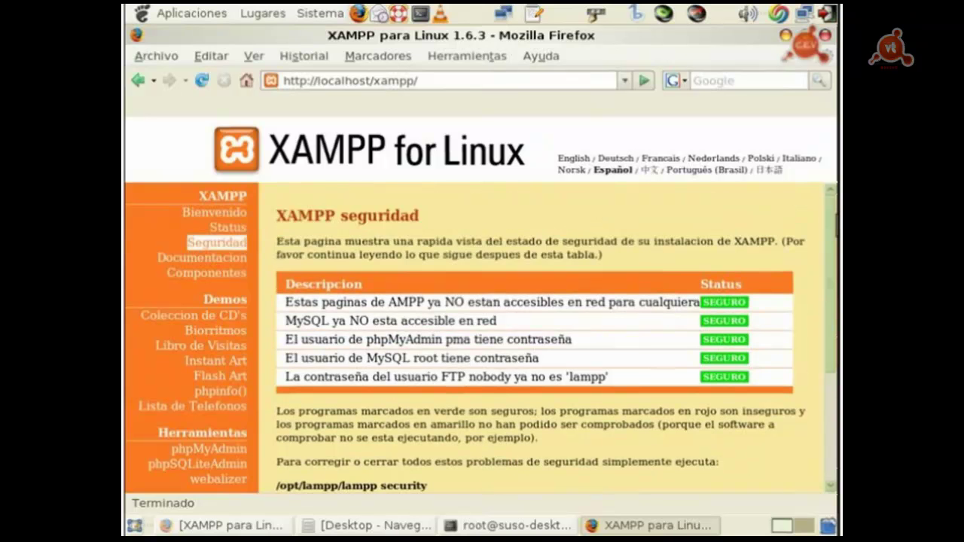
{"action": "scroll", "coordinate": [553, 361], "scroll_direction": "down", "scroll_amount": 1}
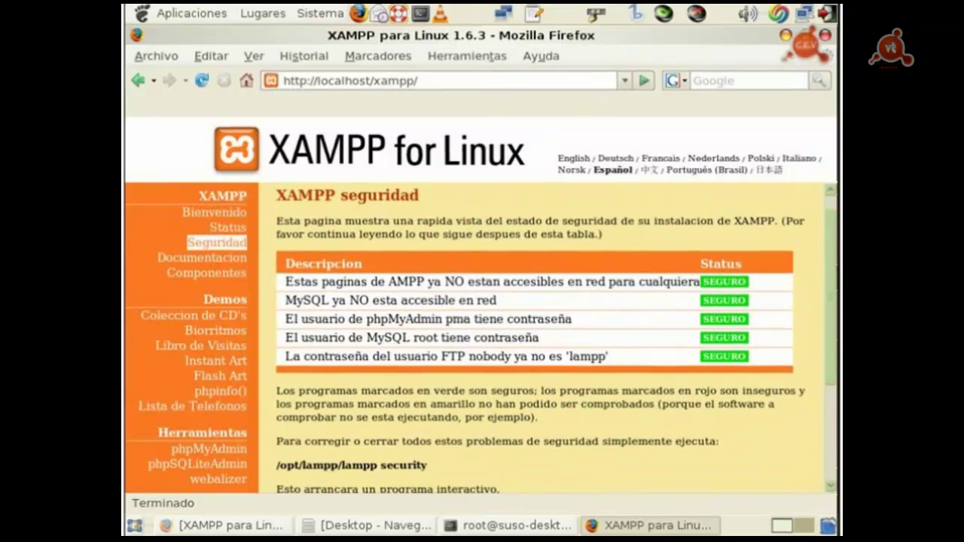
{"action": "scroll", "coordinate": [834, 222], "scroll_direction": "up", "scroll_amount": 1}
{"action": "left_click_drag", "start_coordinate": [833, 223], "coordinate": [834, 252]}
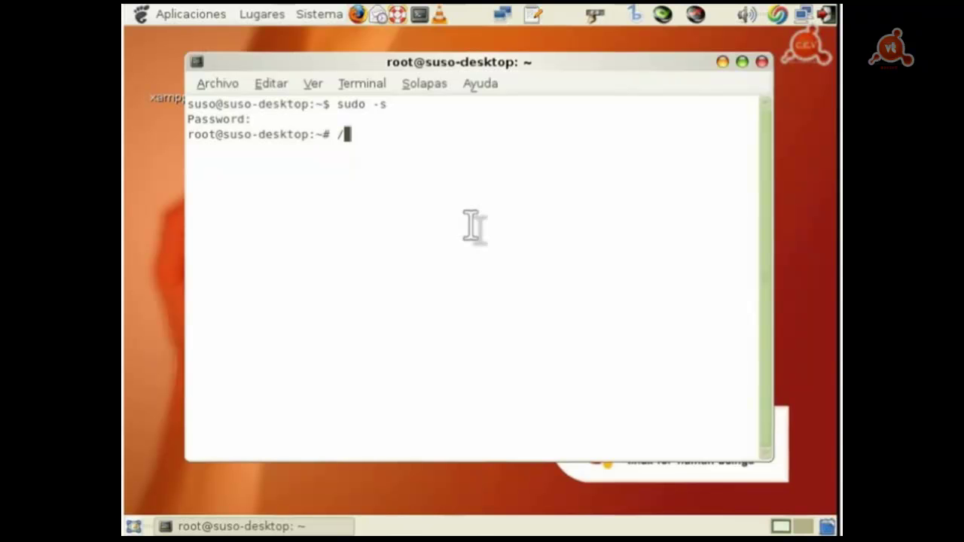
Step: Run /opt/lampp/lampp php4 at the root prompt
{"action": "type", "text": "/"}
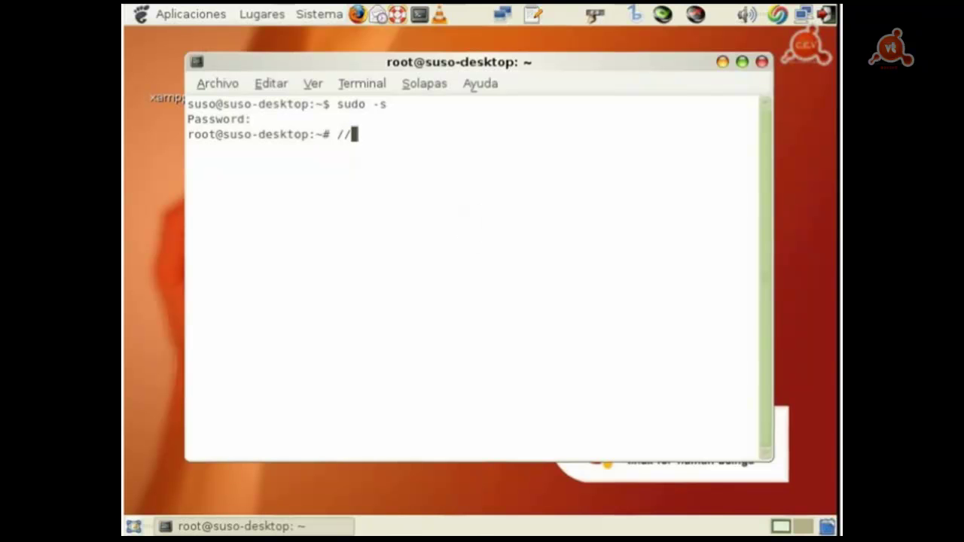
{"action": "key", "text": "BackSpace"}
{"action": "type", "text": "opt/lampp"}
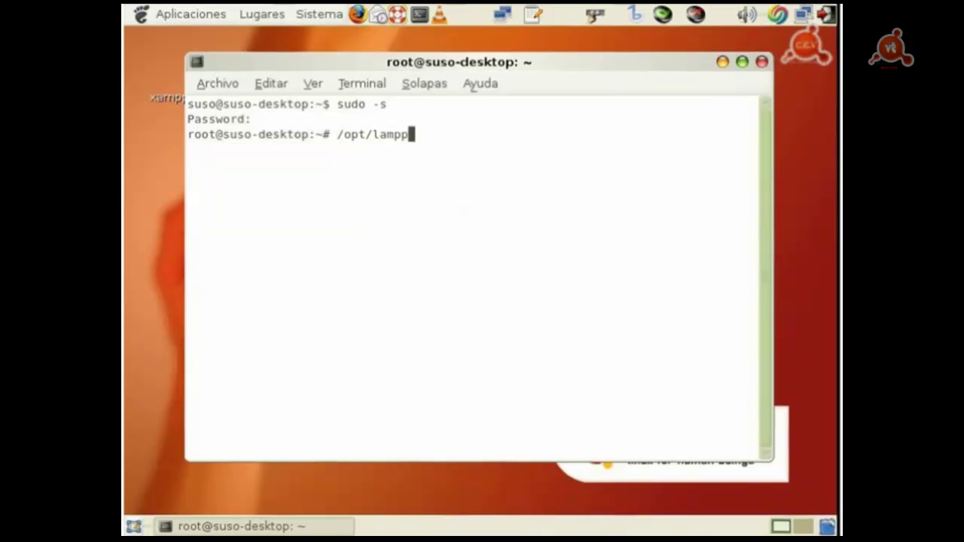
{"action": "type", "text": "/lampp"}
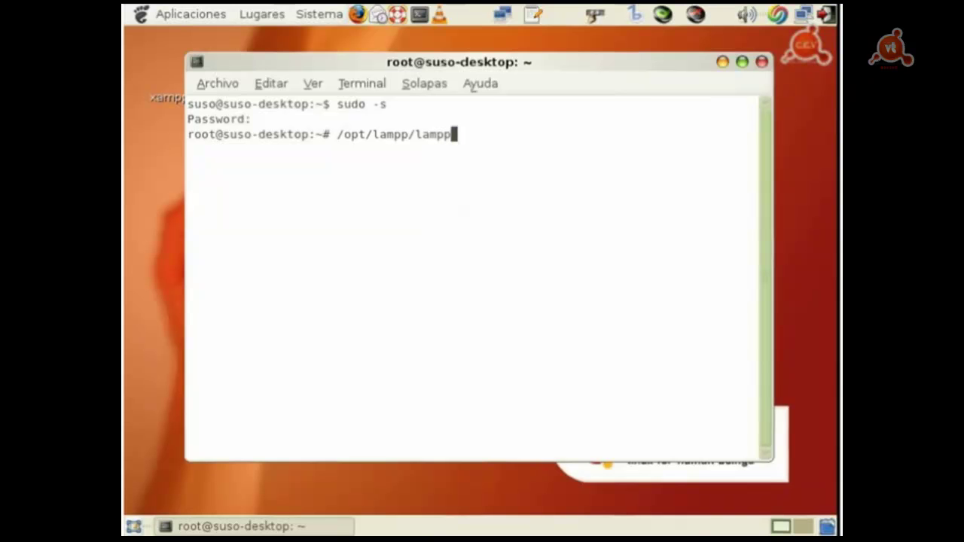
{"action": "type", "text": " php4"}
{"action": "key", "text": "Return"}
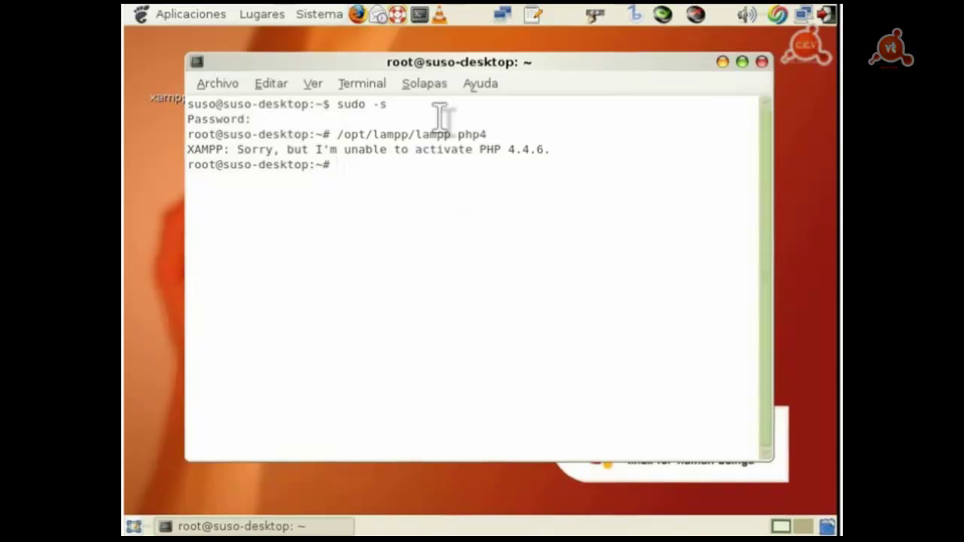
Step: Highlight the lampp script name and the PHP 4 mention in the error message
{"action": "left_click_drag", "start_coordinate": [457, 134], "coordinate": [415, 134]}
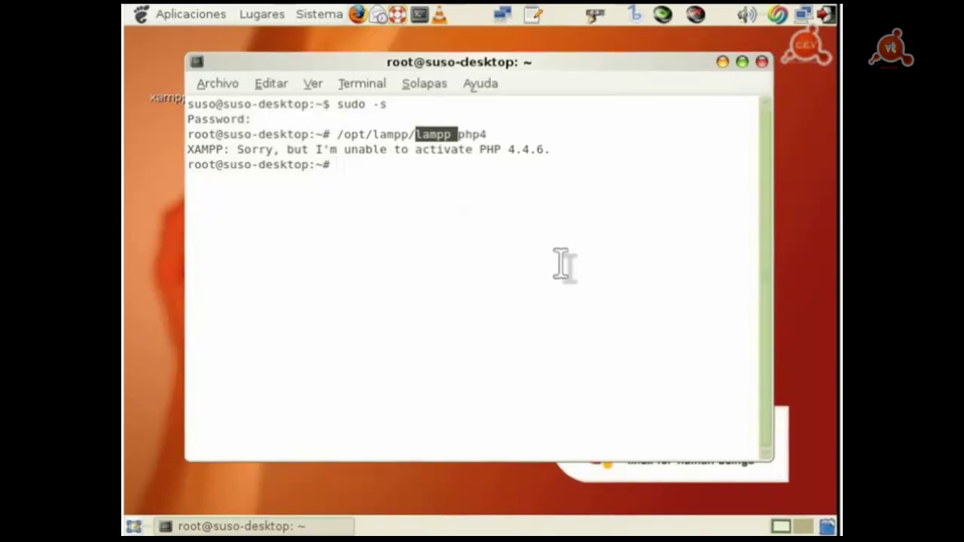
{"action": "left_click", "coordinate": [595, 252]}
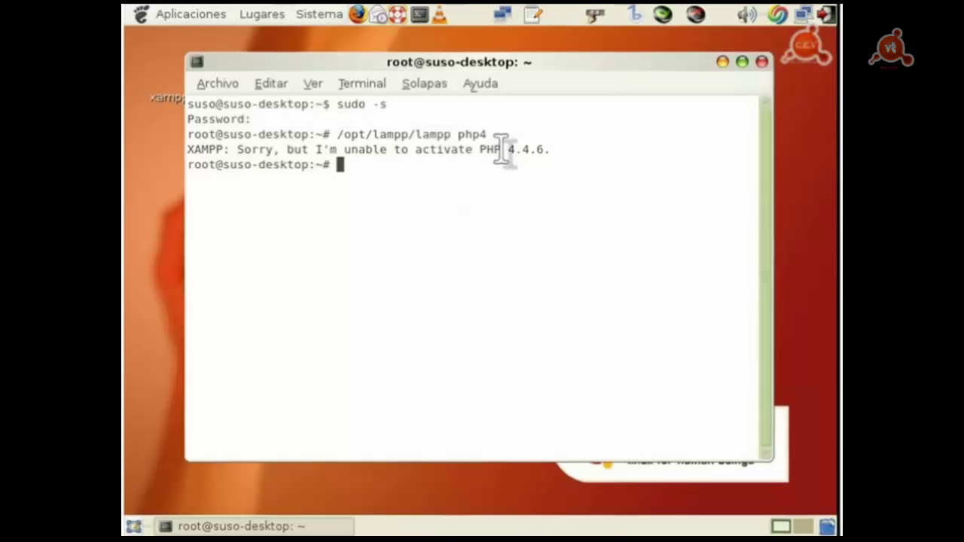
{"action": "left_click_drag", "start_coordinate": [477, 148], "coordinate": [561, 150]}
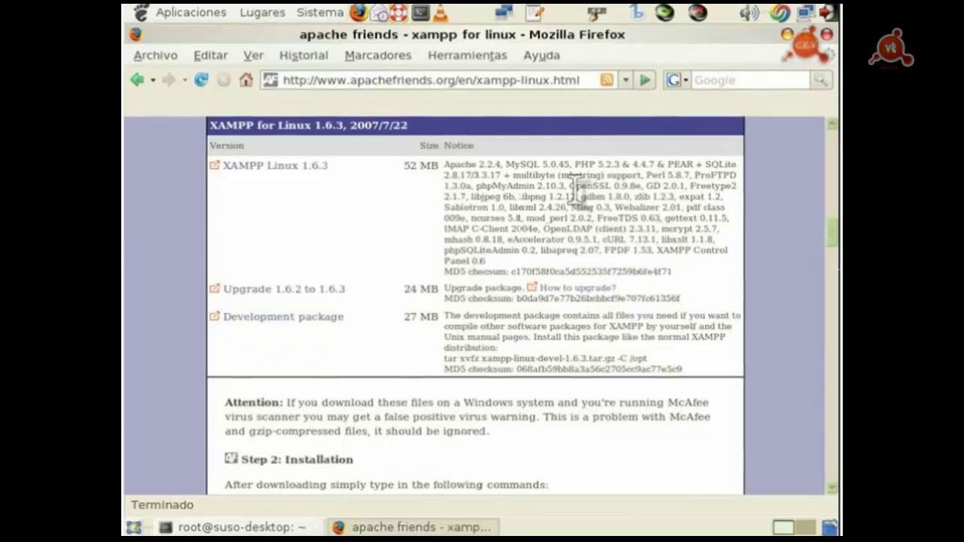
Step: Highlight 'PHP 5.2.3 & 4.4.7' in the XAMPP Linux 1.6.3 notice
{"action": "left_click_drag", "start_coordinate": [576, 162], "coordinate": [651, 163]}
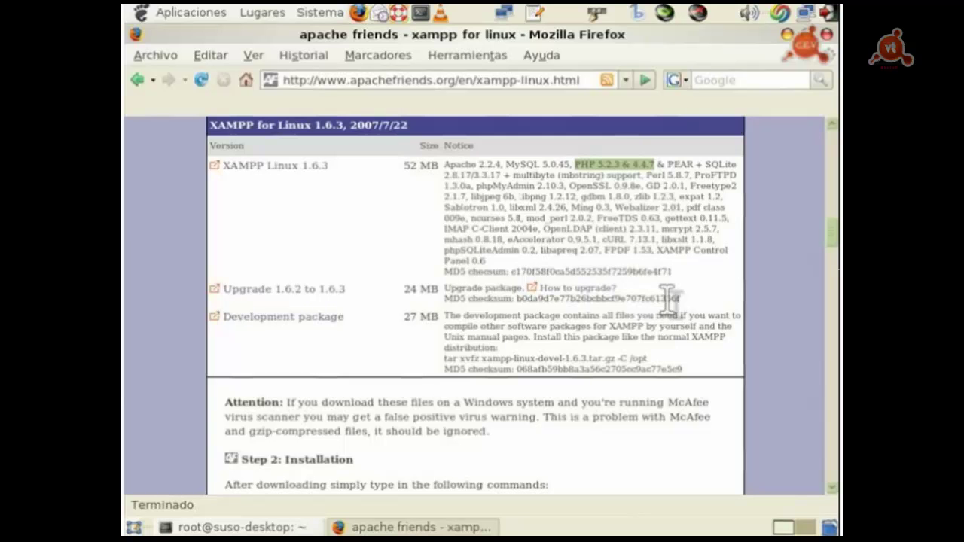